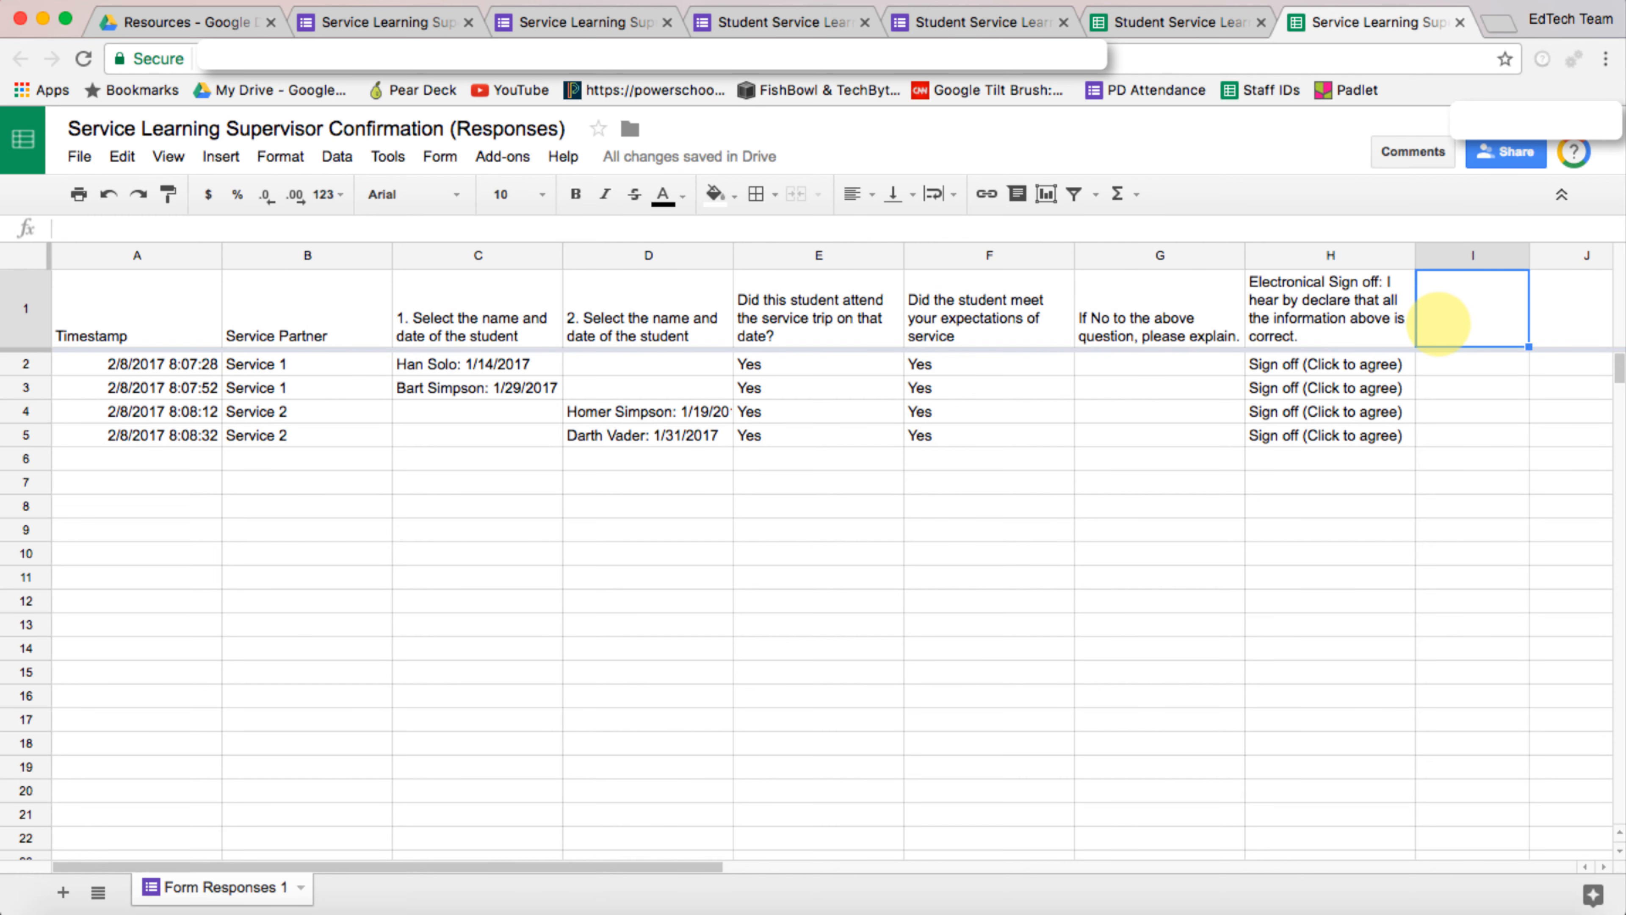
Step: Add the column headers "Name" in I1 and "Date" in J1 after the sign-off column
scroll(1441, 319, "right", 2)
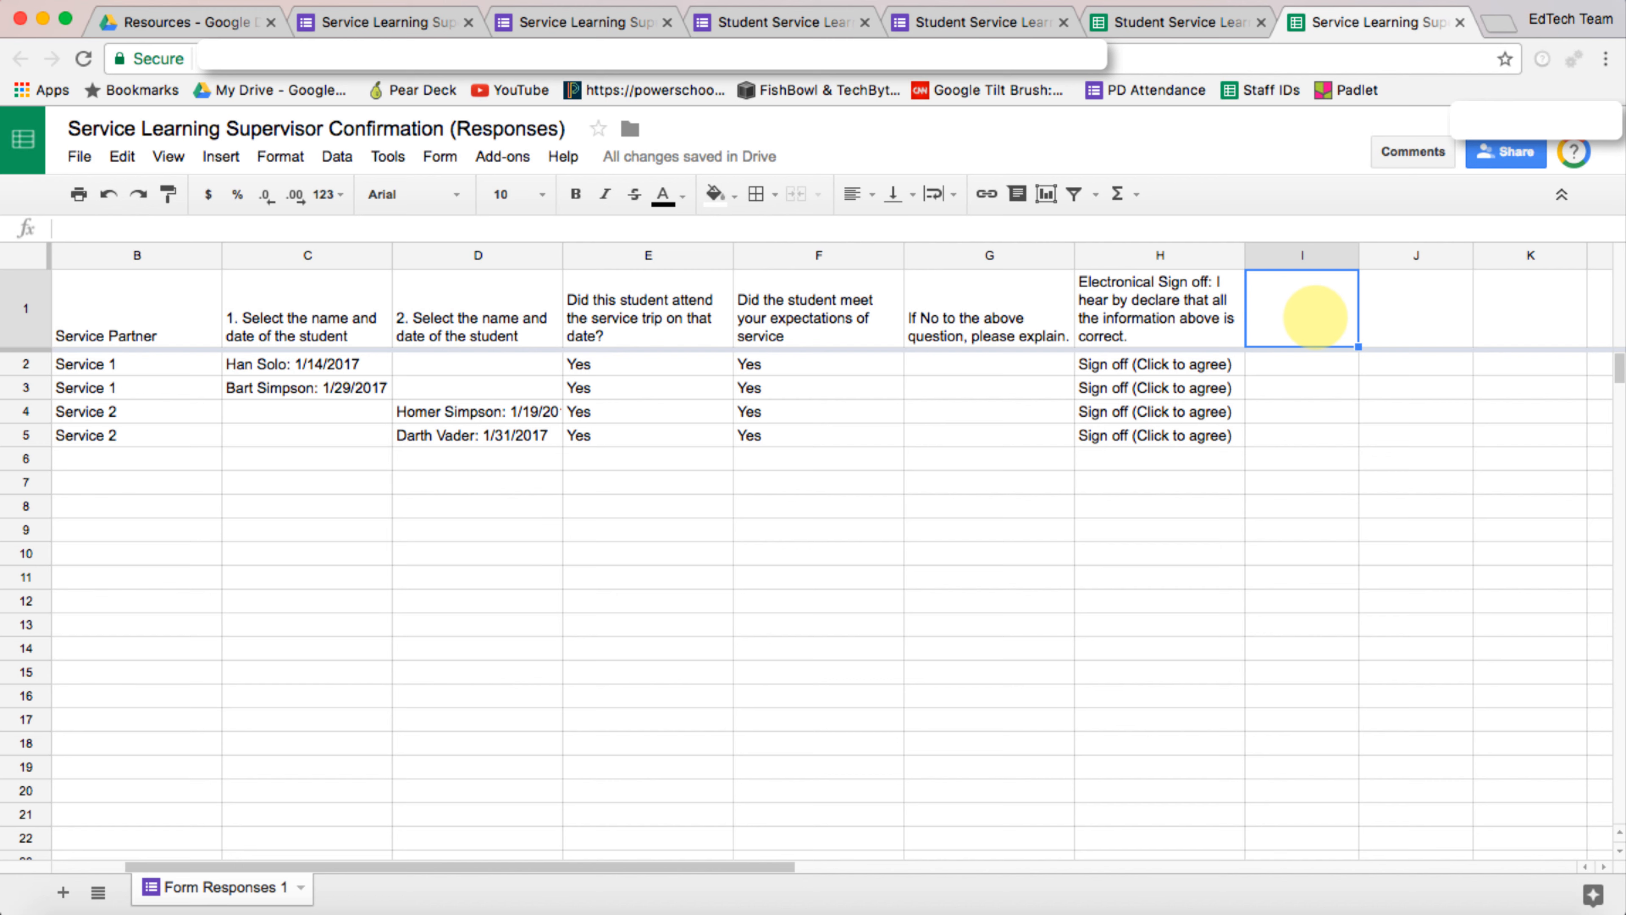
type("Name")
key("Return")
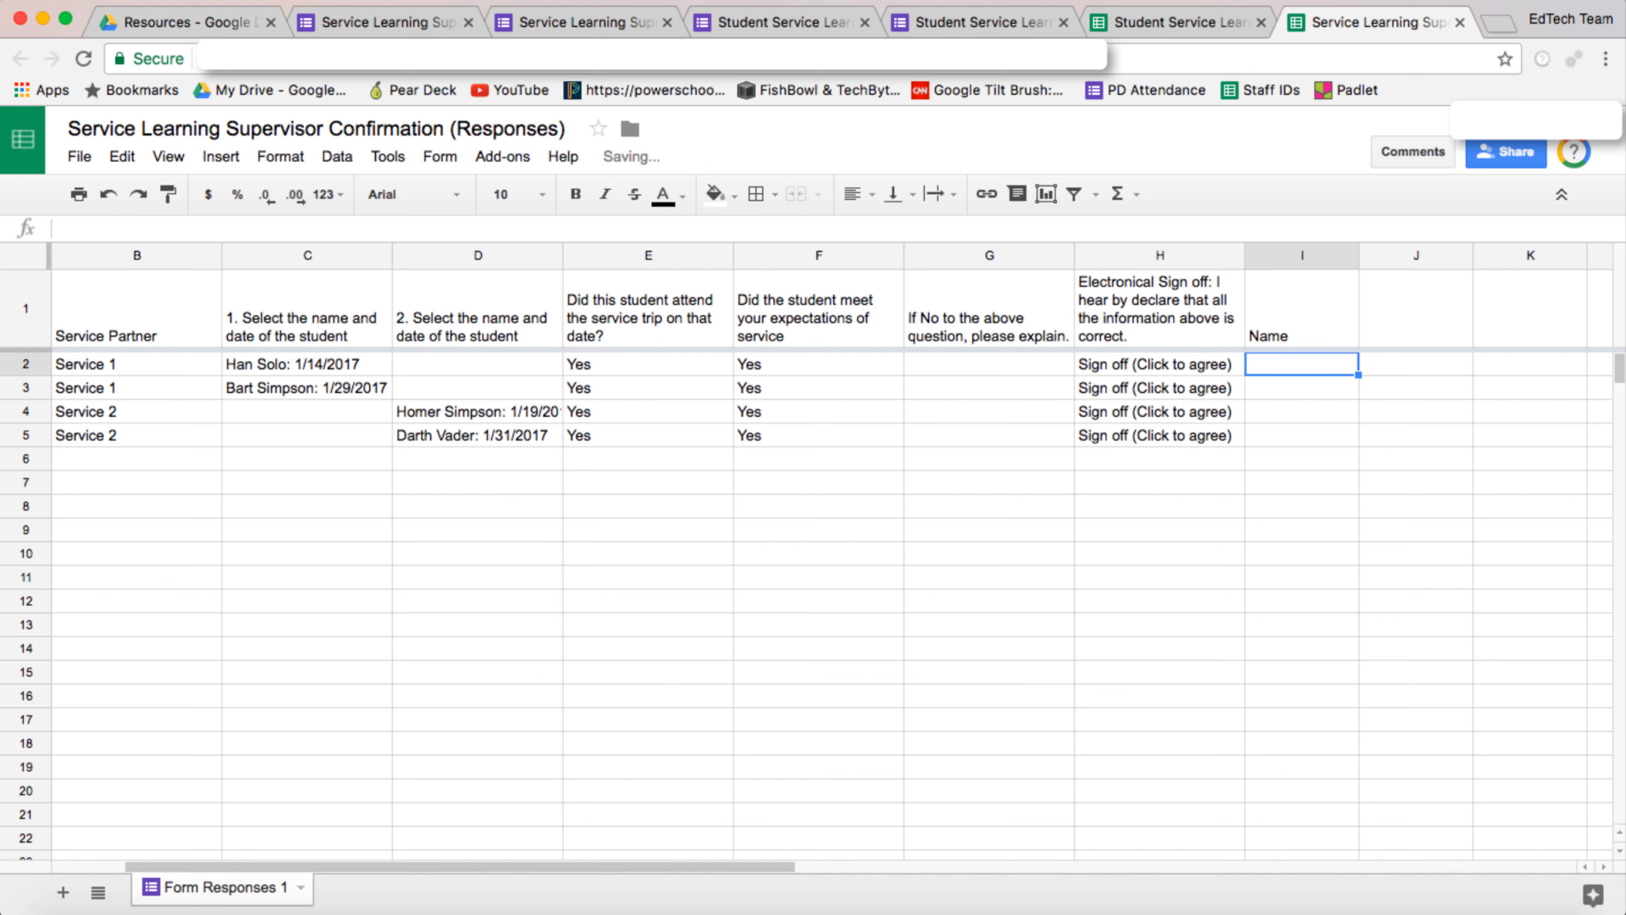
key("Up")
key("Right")
type("Date")
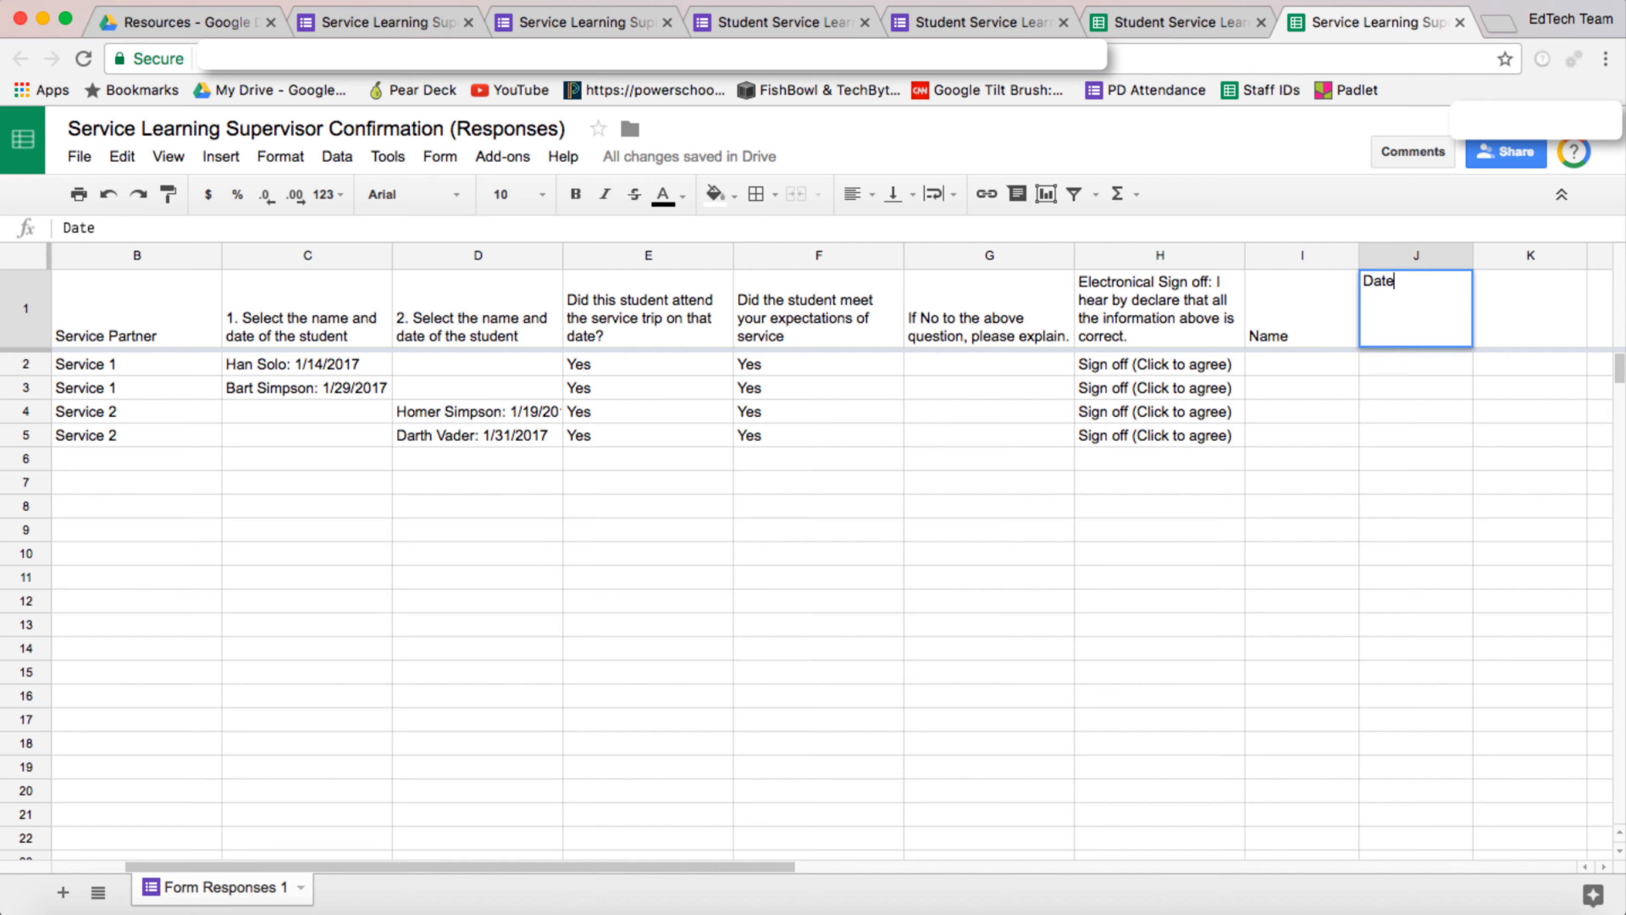
key("Return")
Step: Enter =split(C2,":") in I2 to separate the student's name and date, and fill the formula down through I5
key("Left")
type("=")
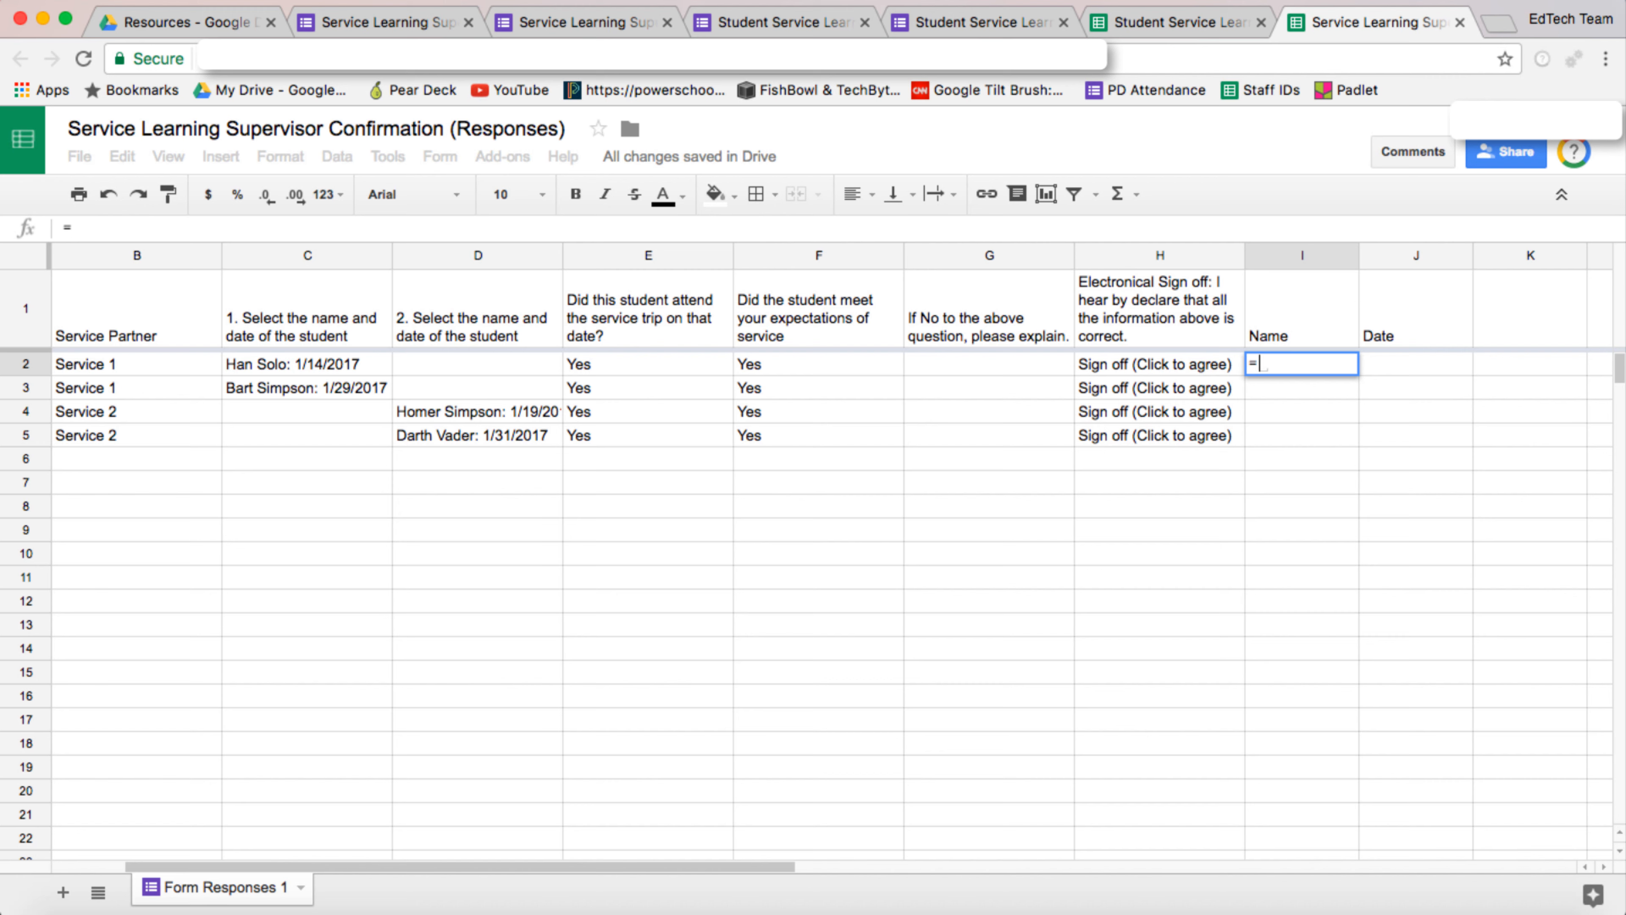
type("split(")
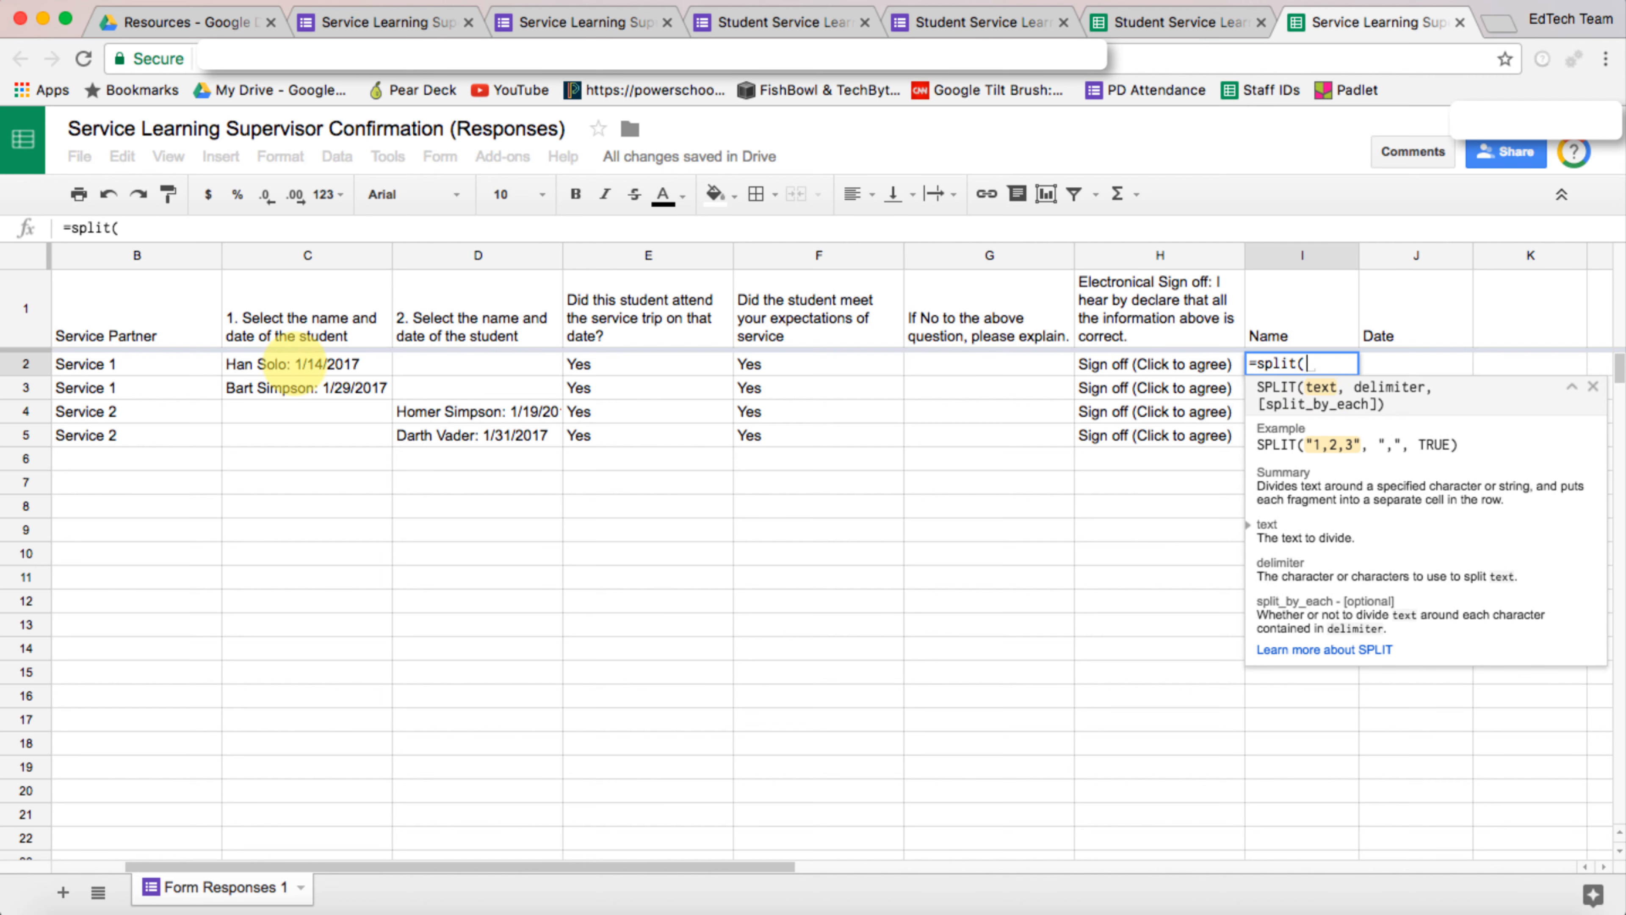
left_click(293, 366)
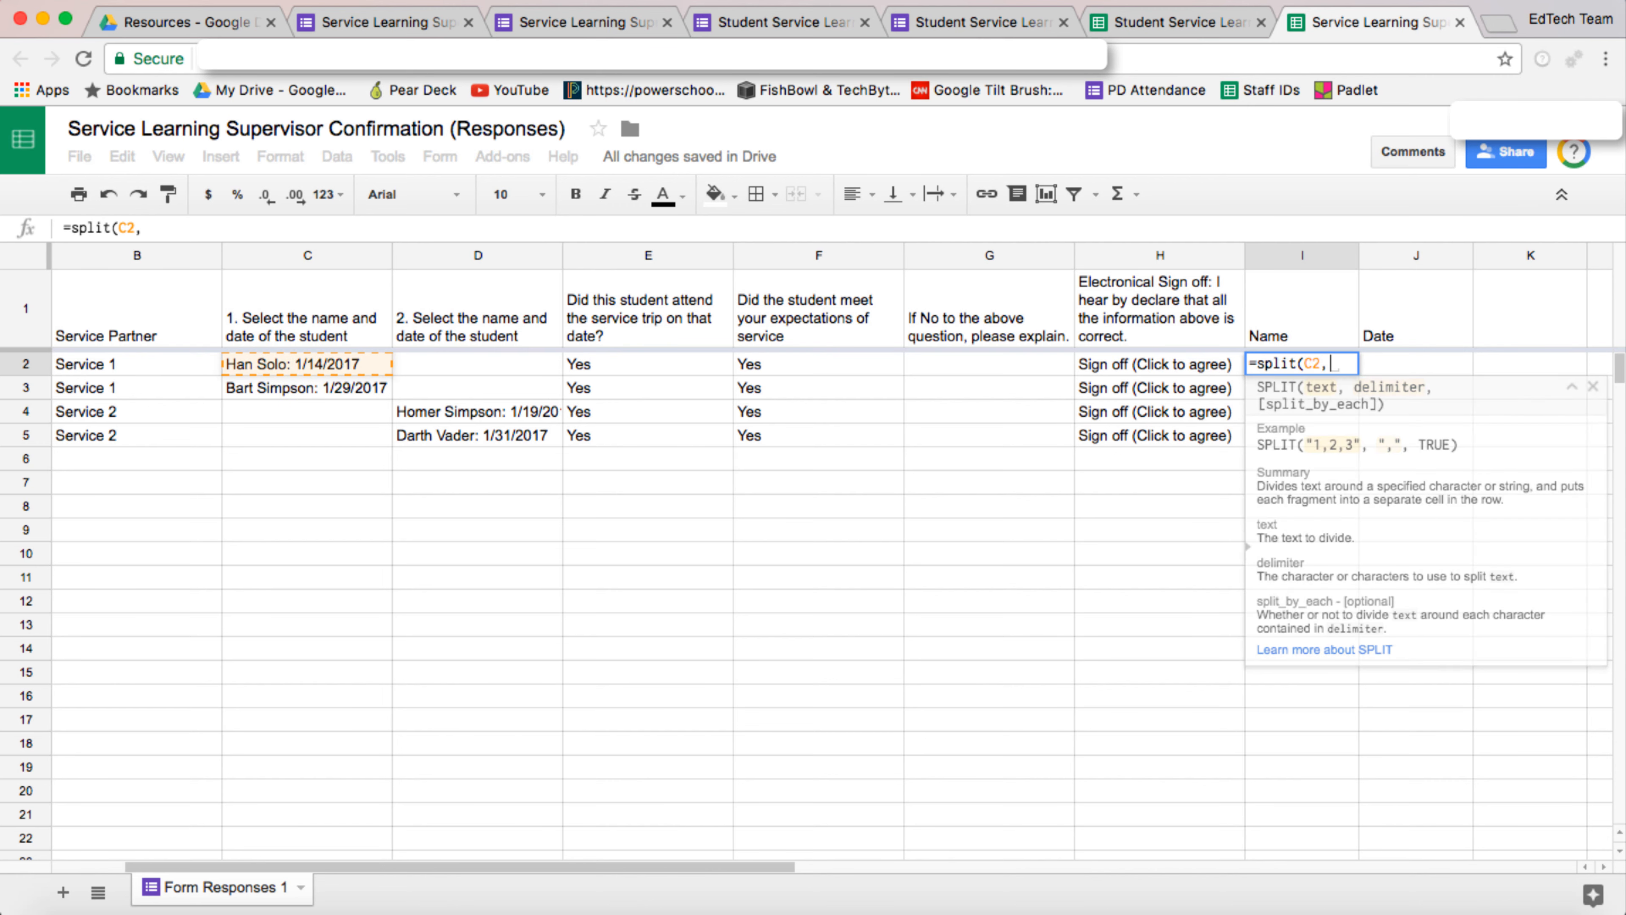
type(",\"")
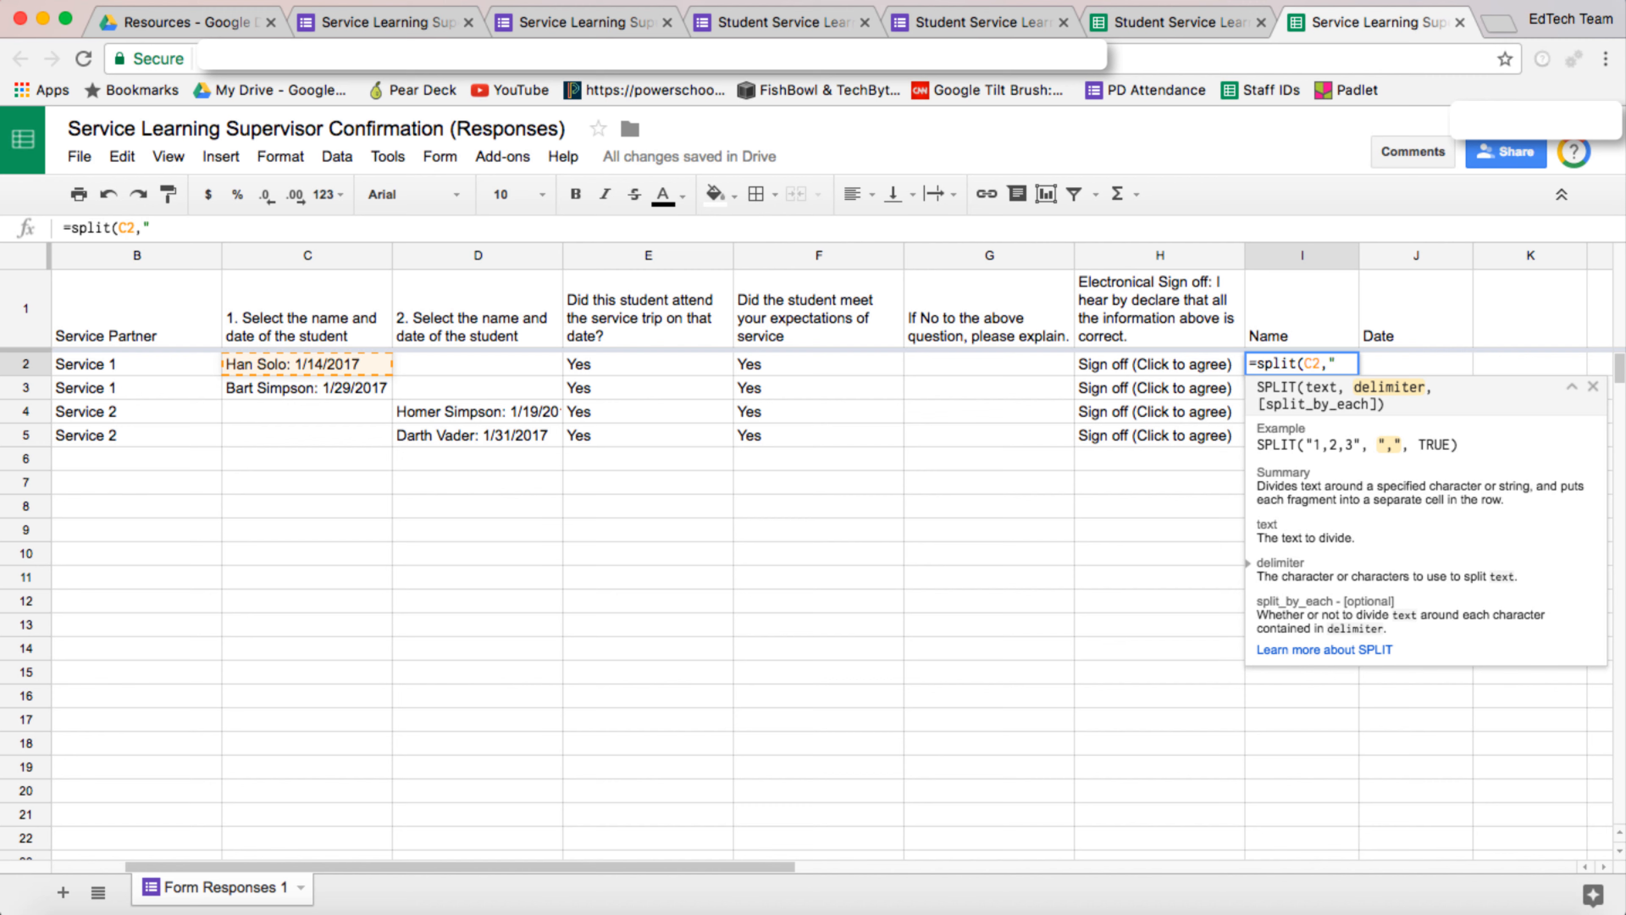
type(":\")")
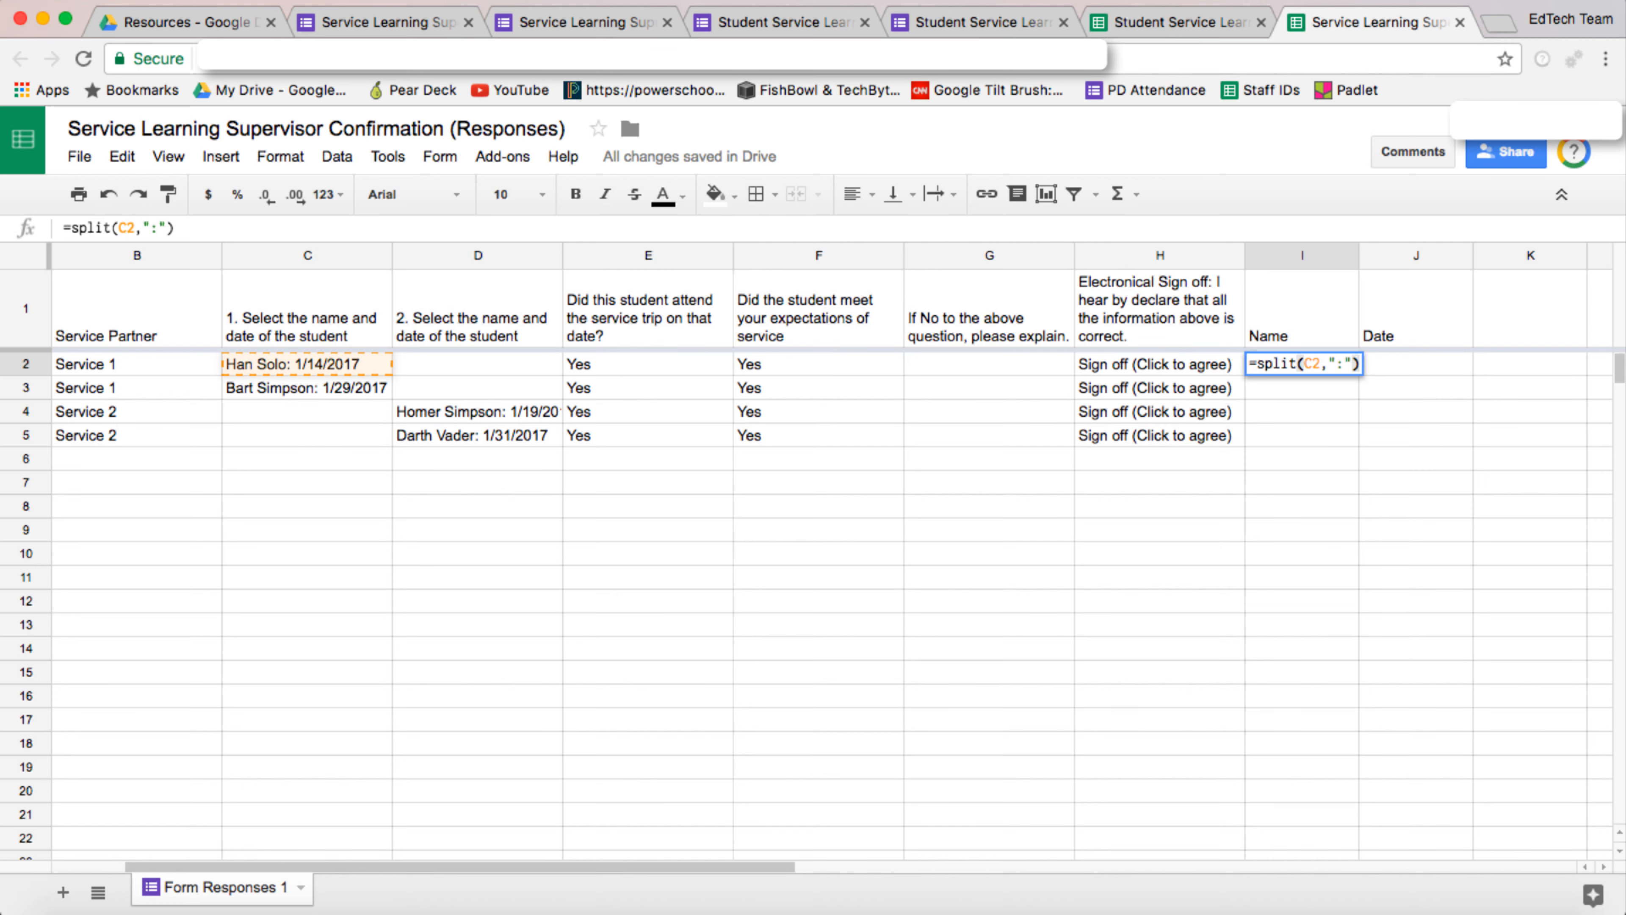
key("Return")
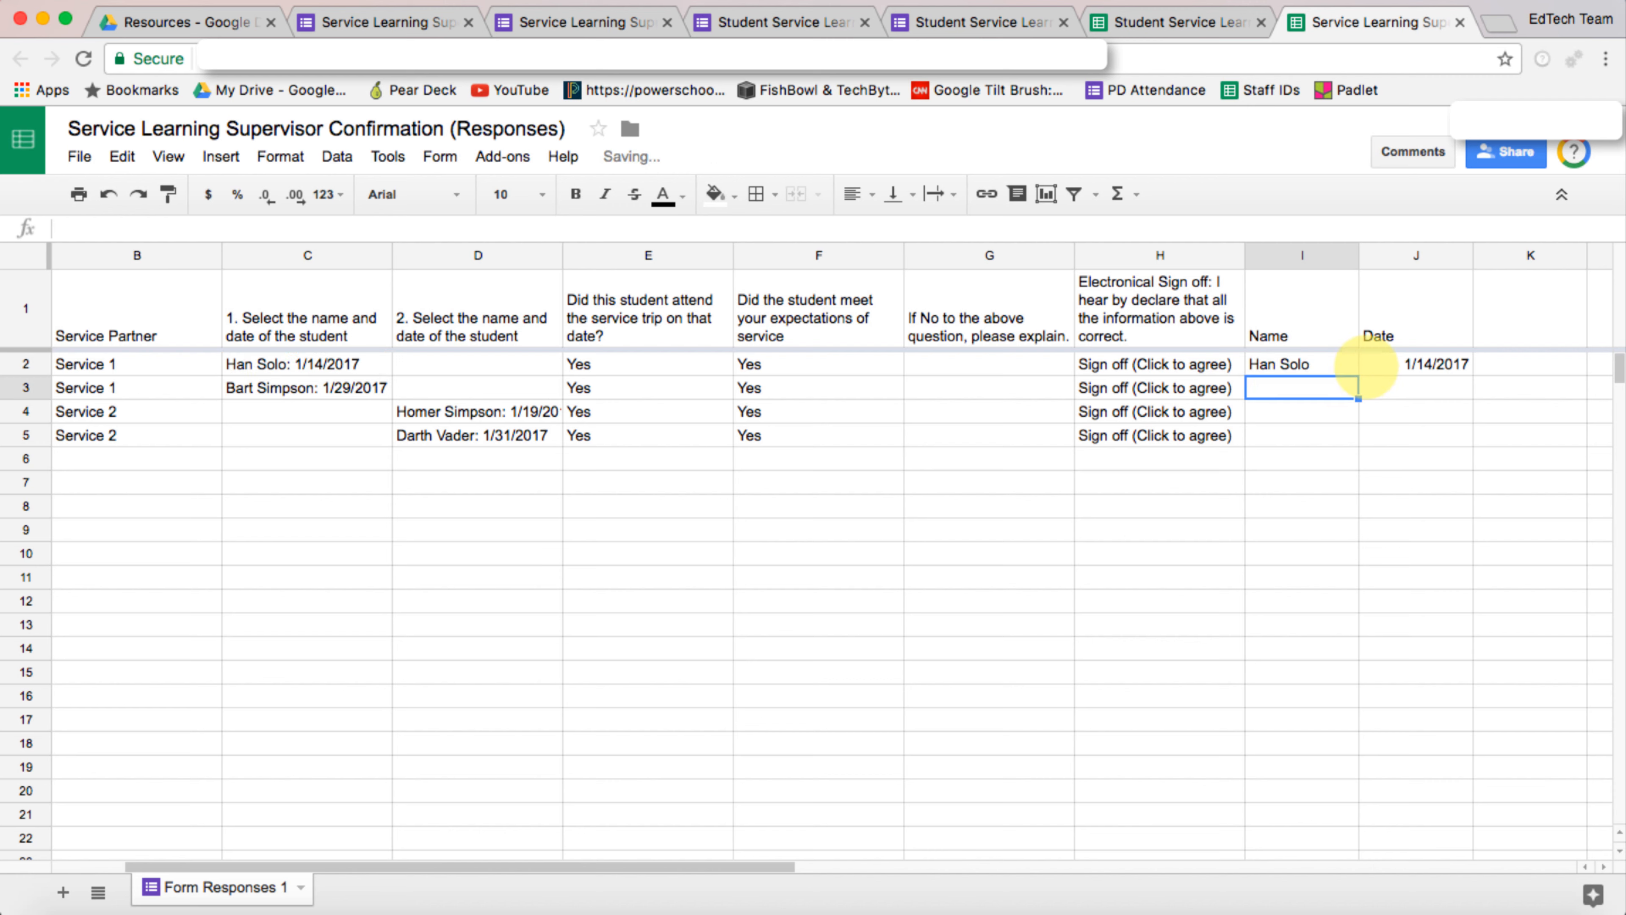
left_click(1316, 363)
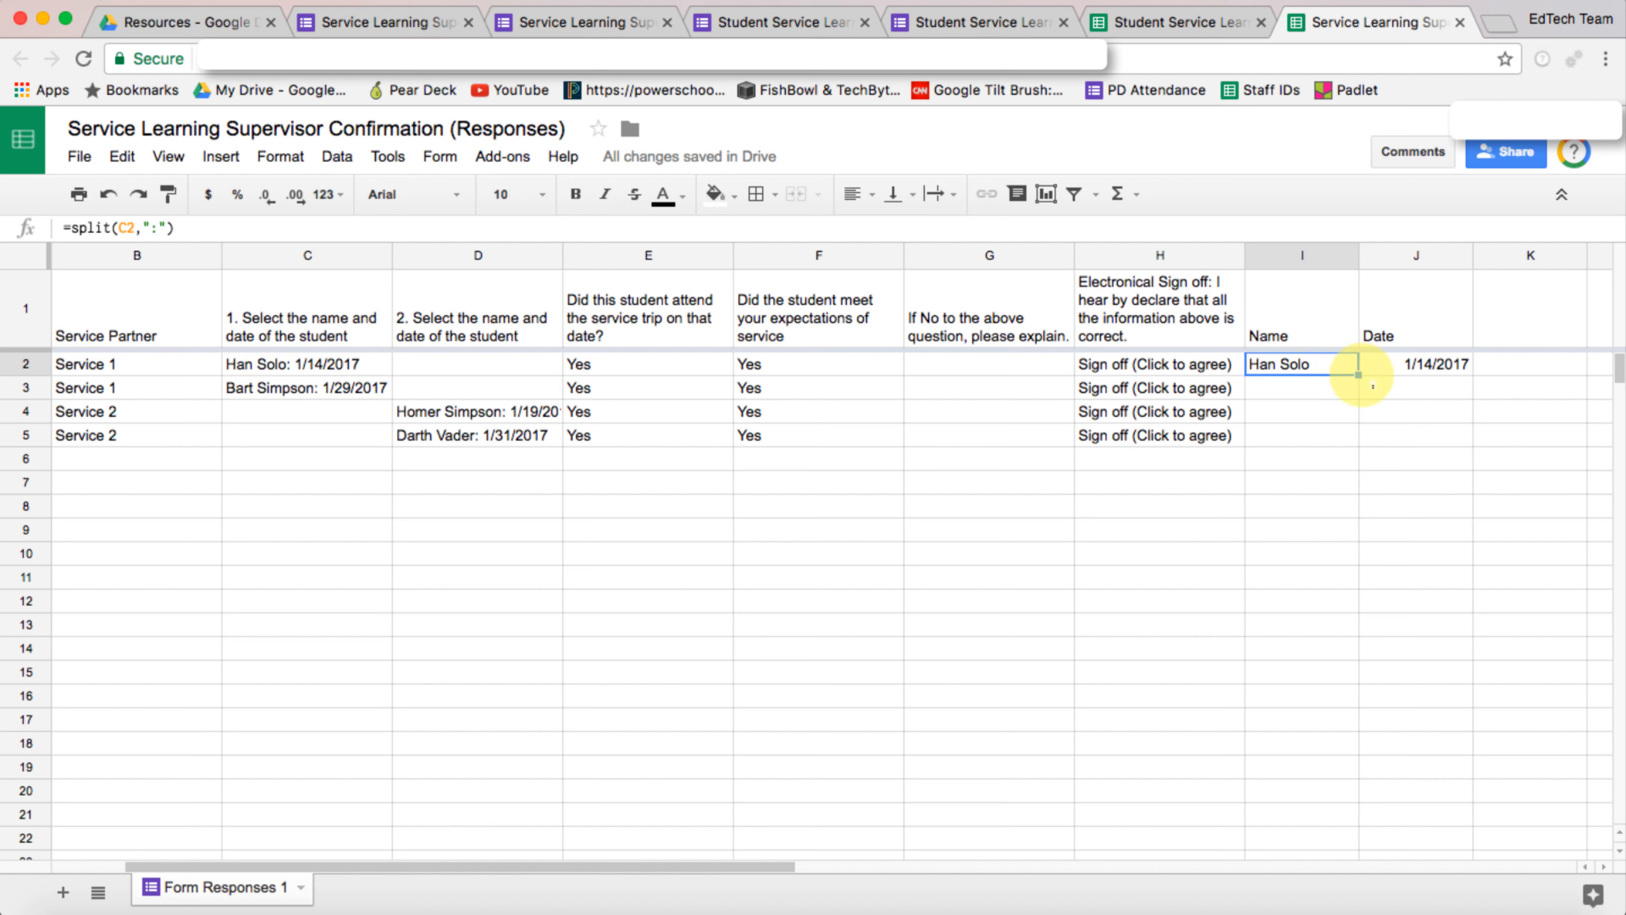
left_click_drag(1358, 373, 1350, 440)
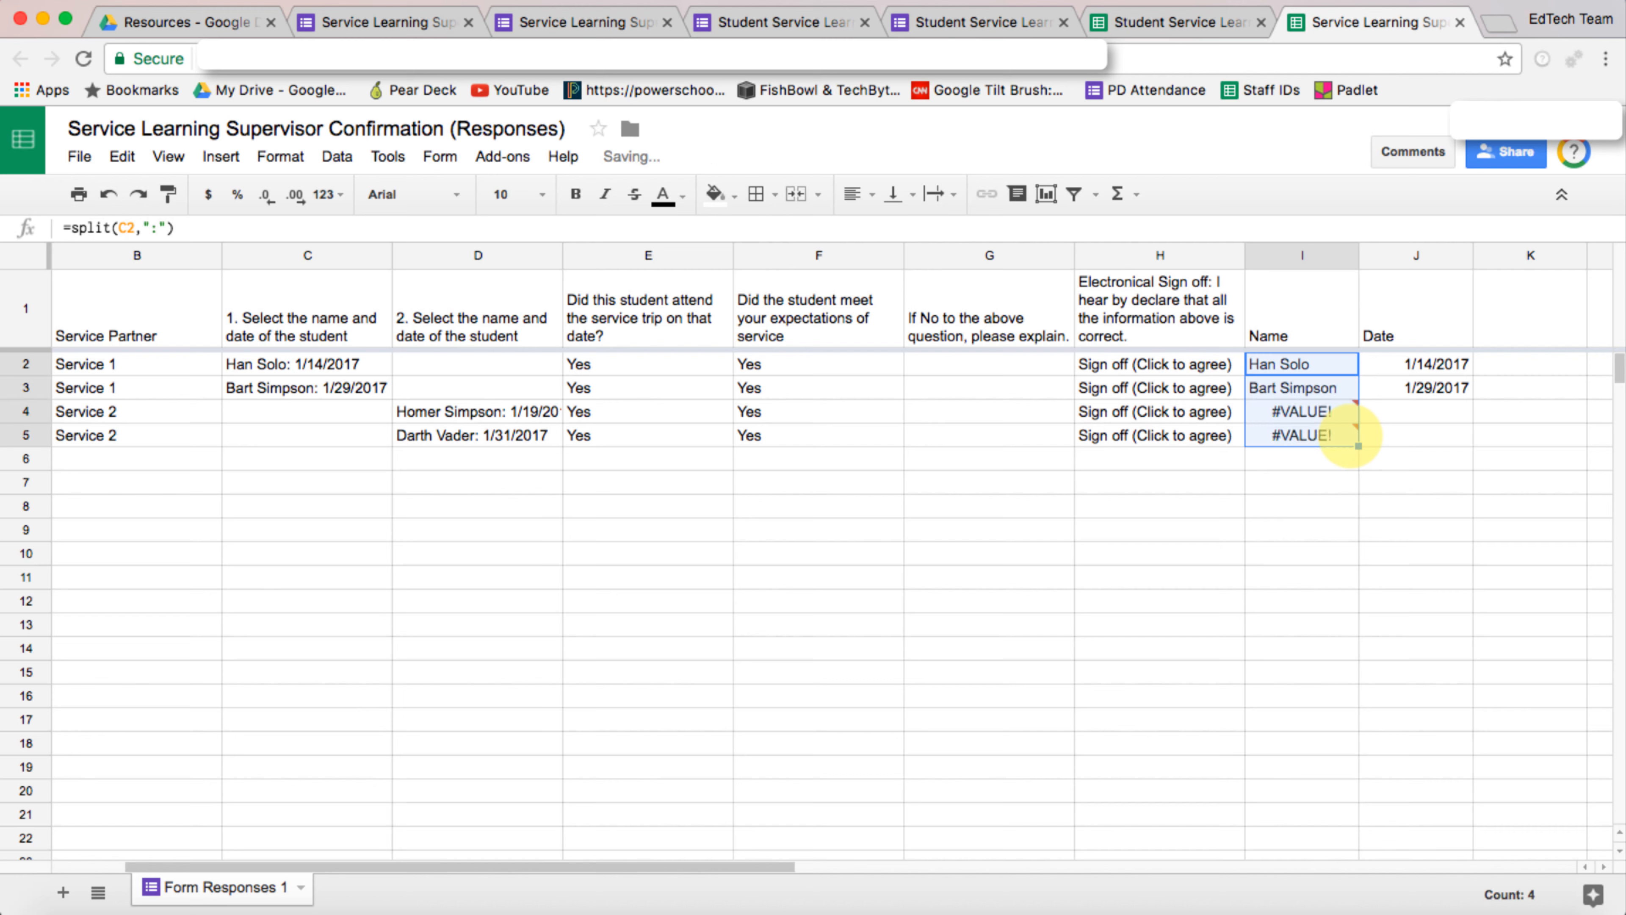
Step: Examine the split formula in I4 and the source entries in C4:C5 and D4:D5
left_click(1287, 413)
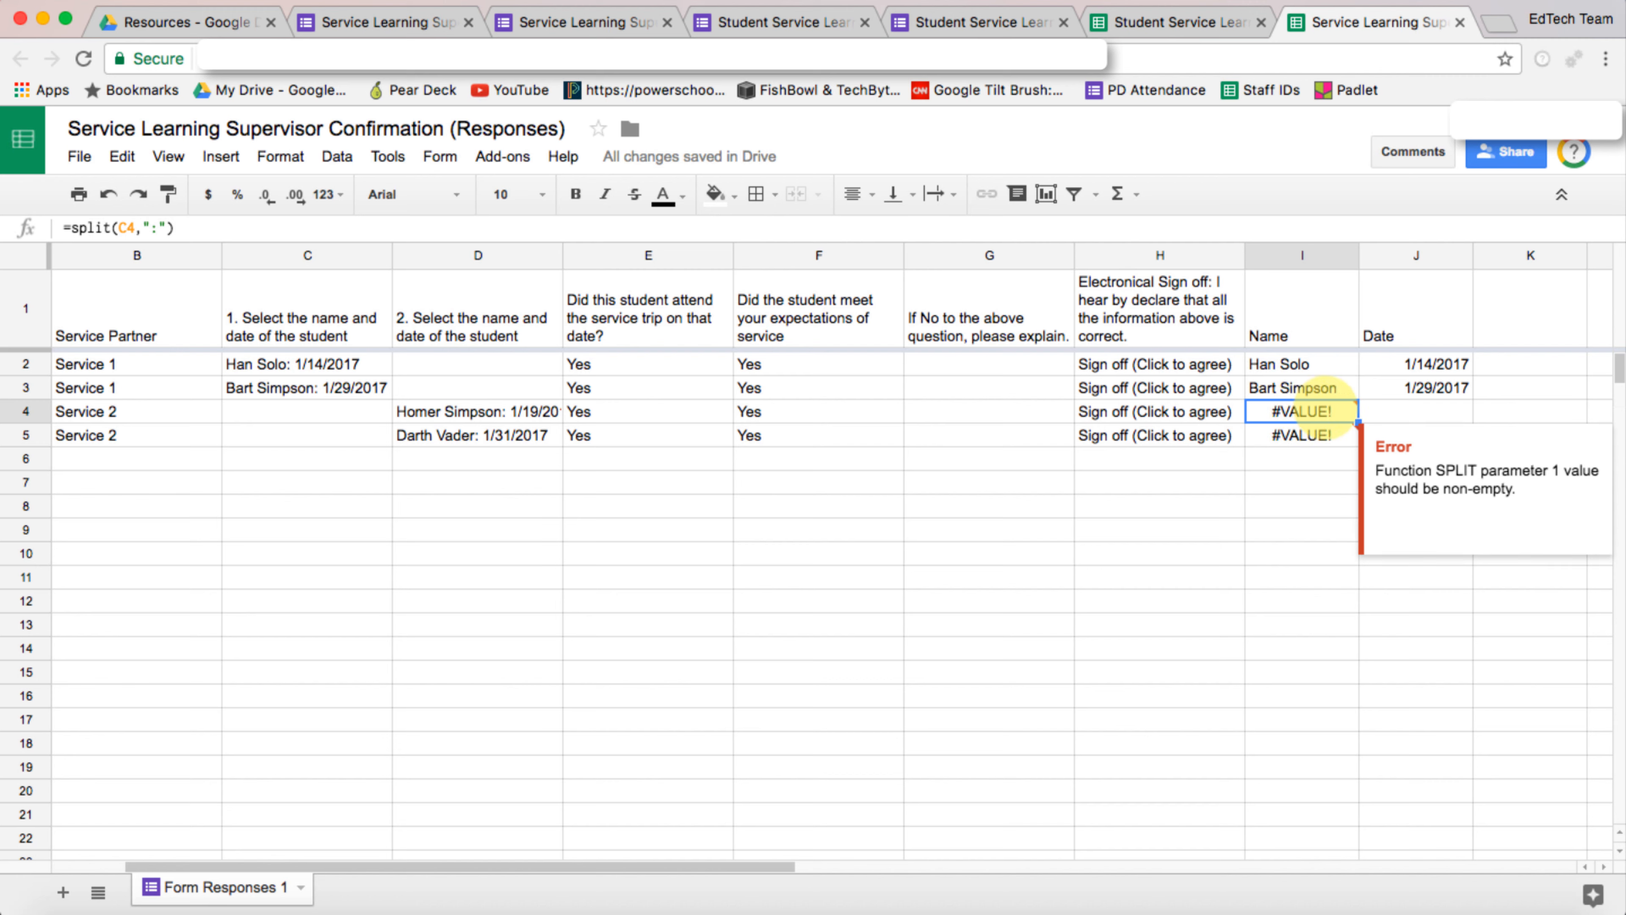
left_click(291, 410)
left_click(298, 427)
left_click(307, 411)
left_click(301, 430)
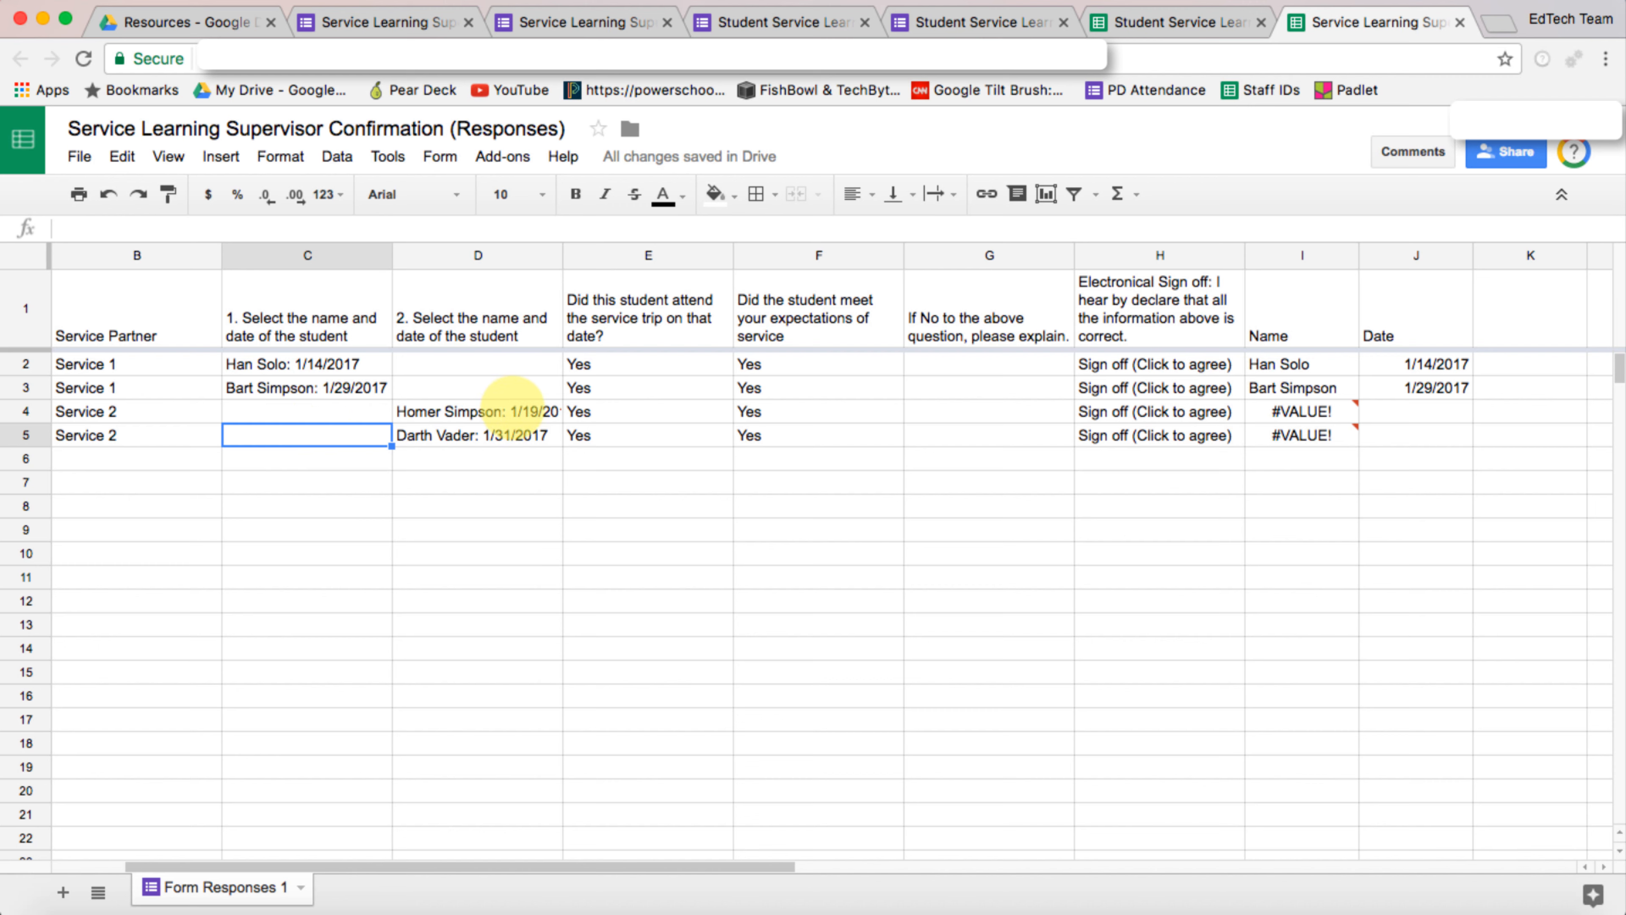
left_click(462, 411)
left_click(468, 437)
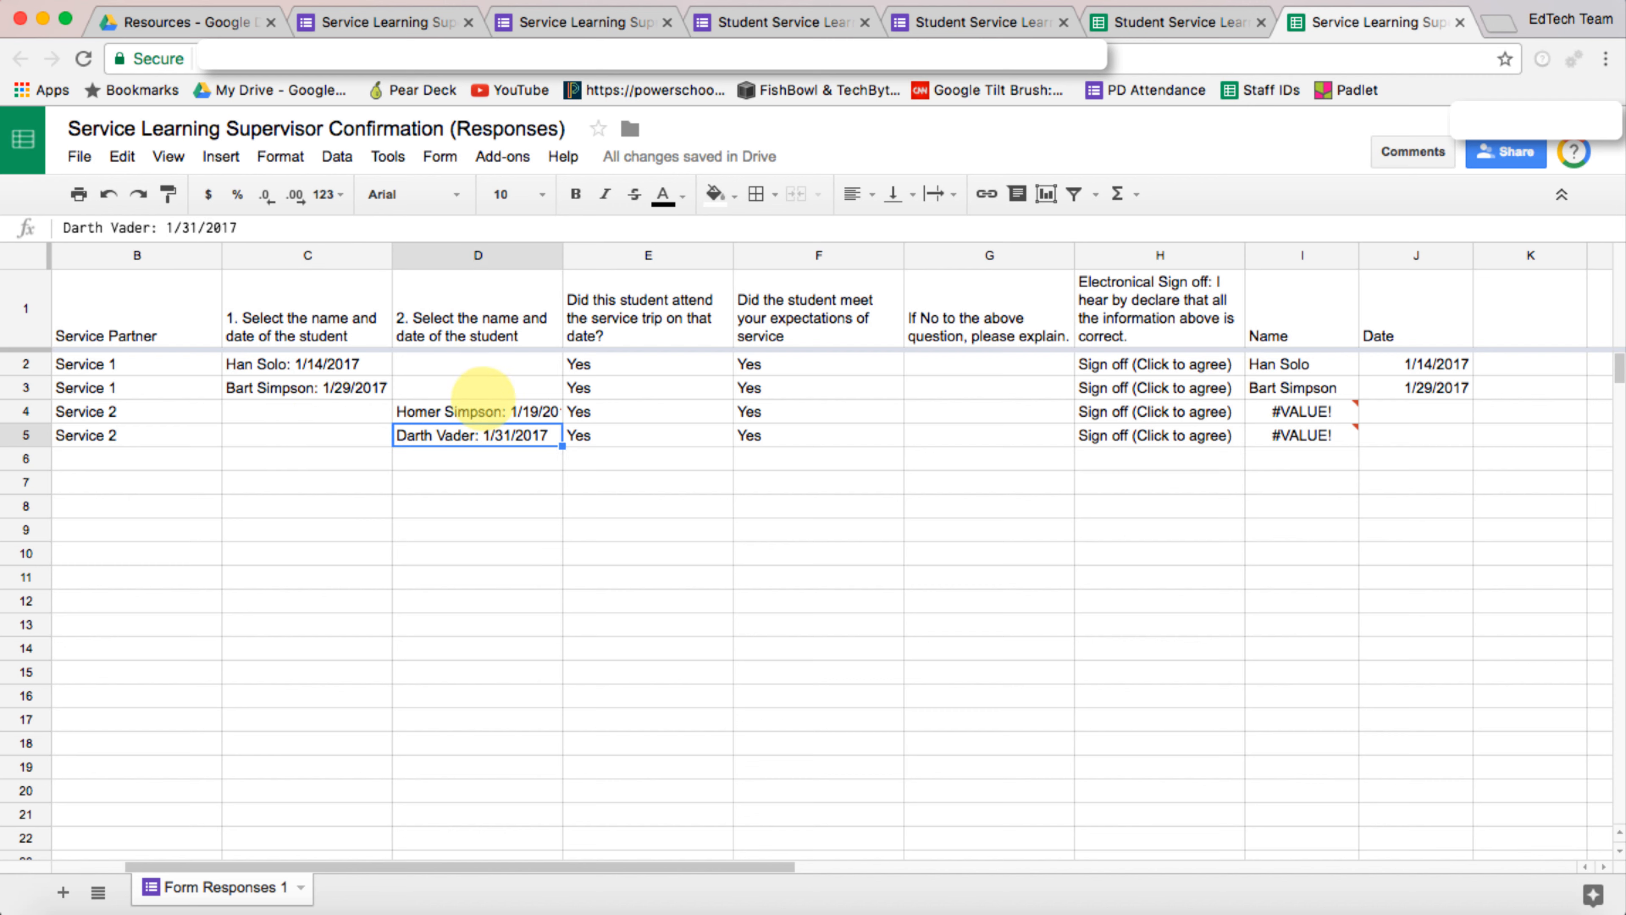
left_click(480, 410)
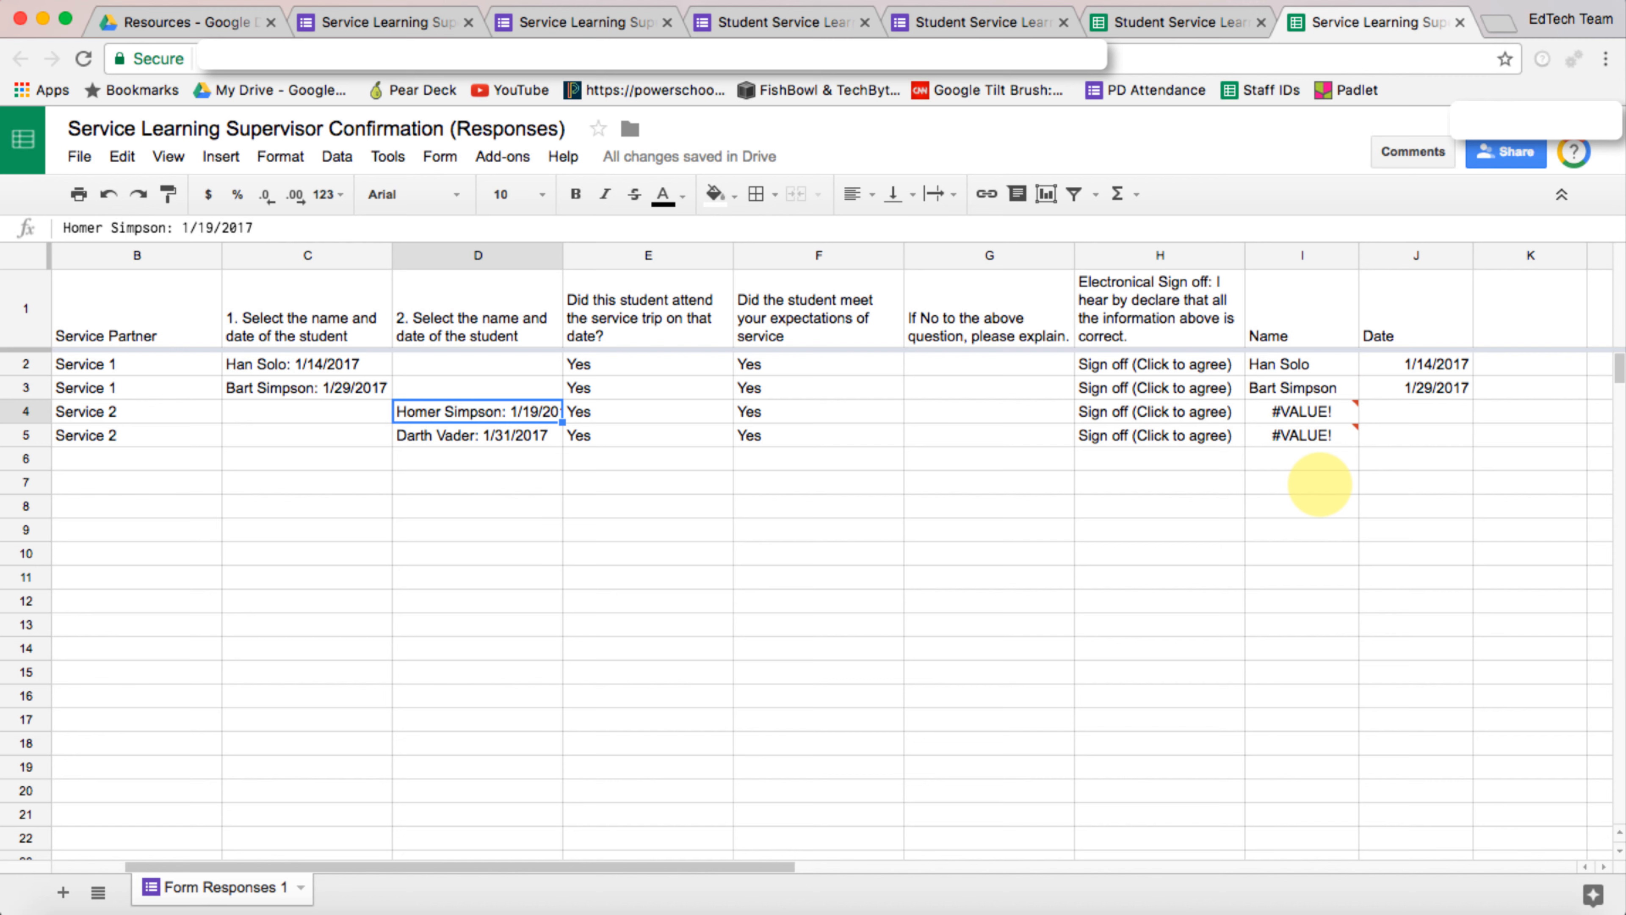
Step: Rename the header in I1 to "1. Name" and the header in J1 to "1. Date"
left_click(1268, 336)
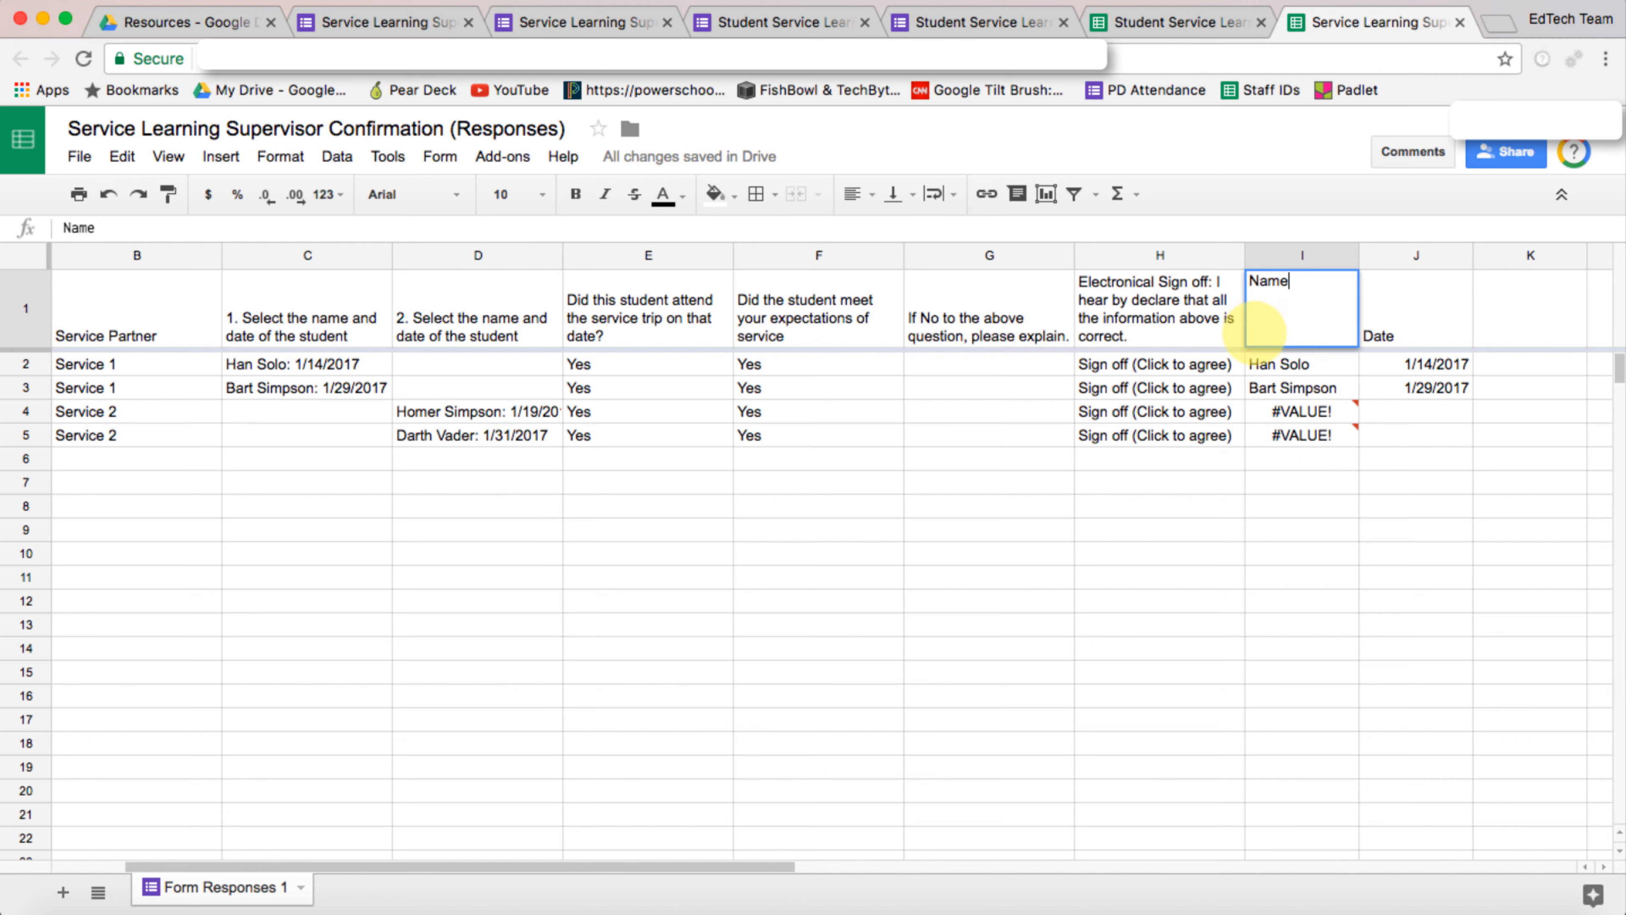
type("1.")
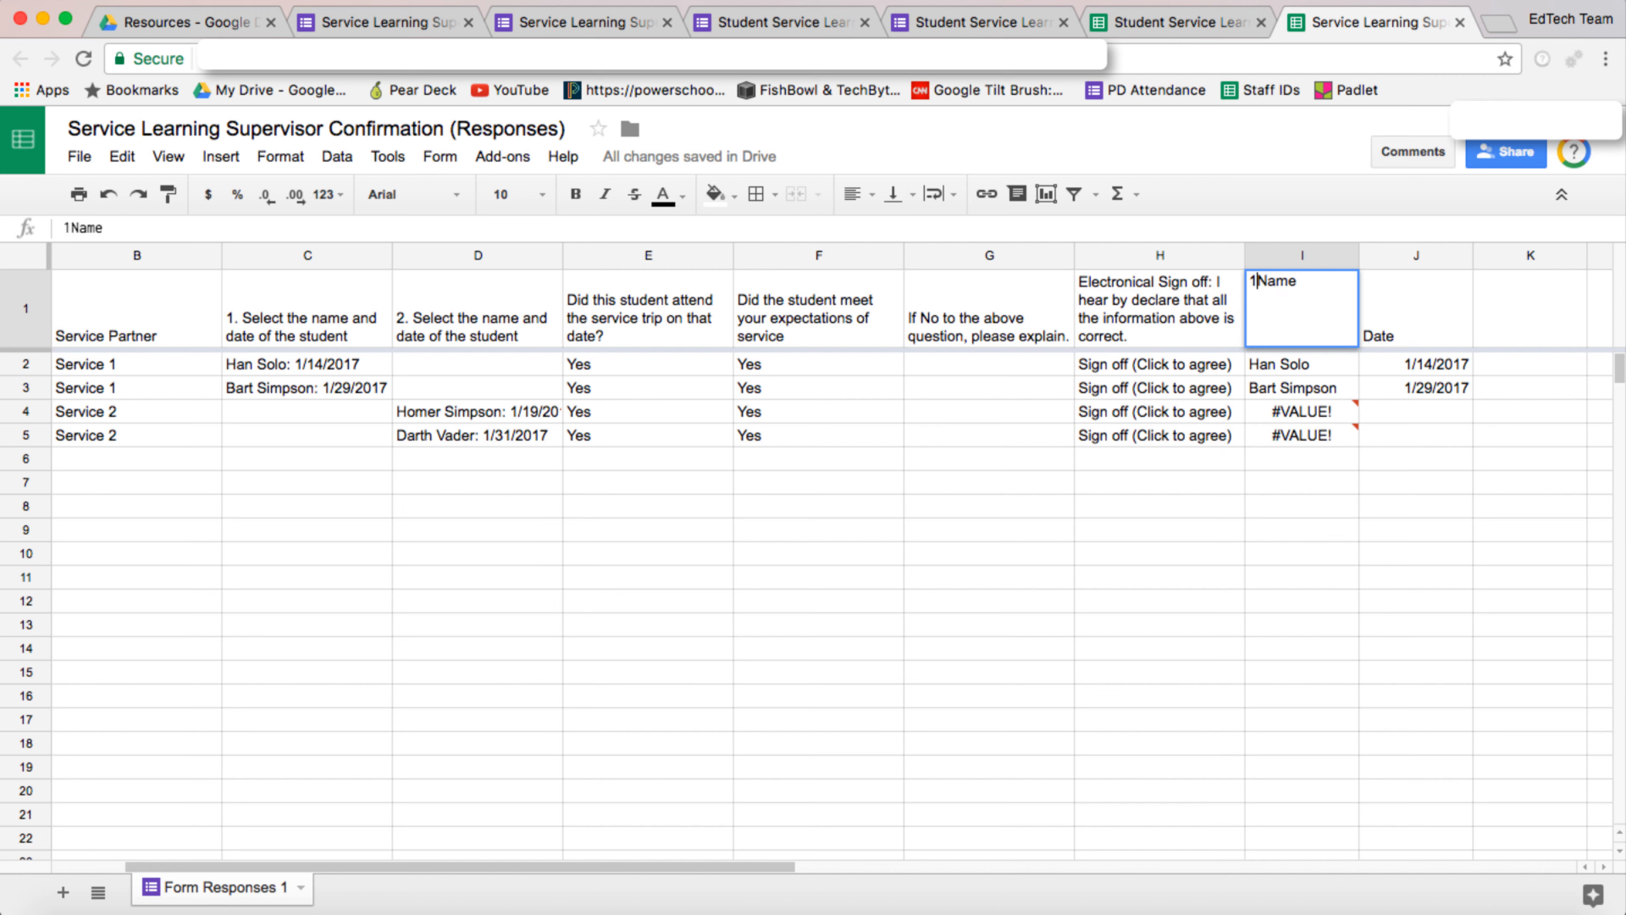
left_click(1383, 323)
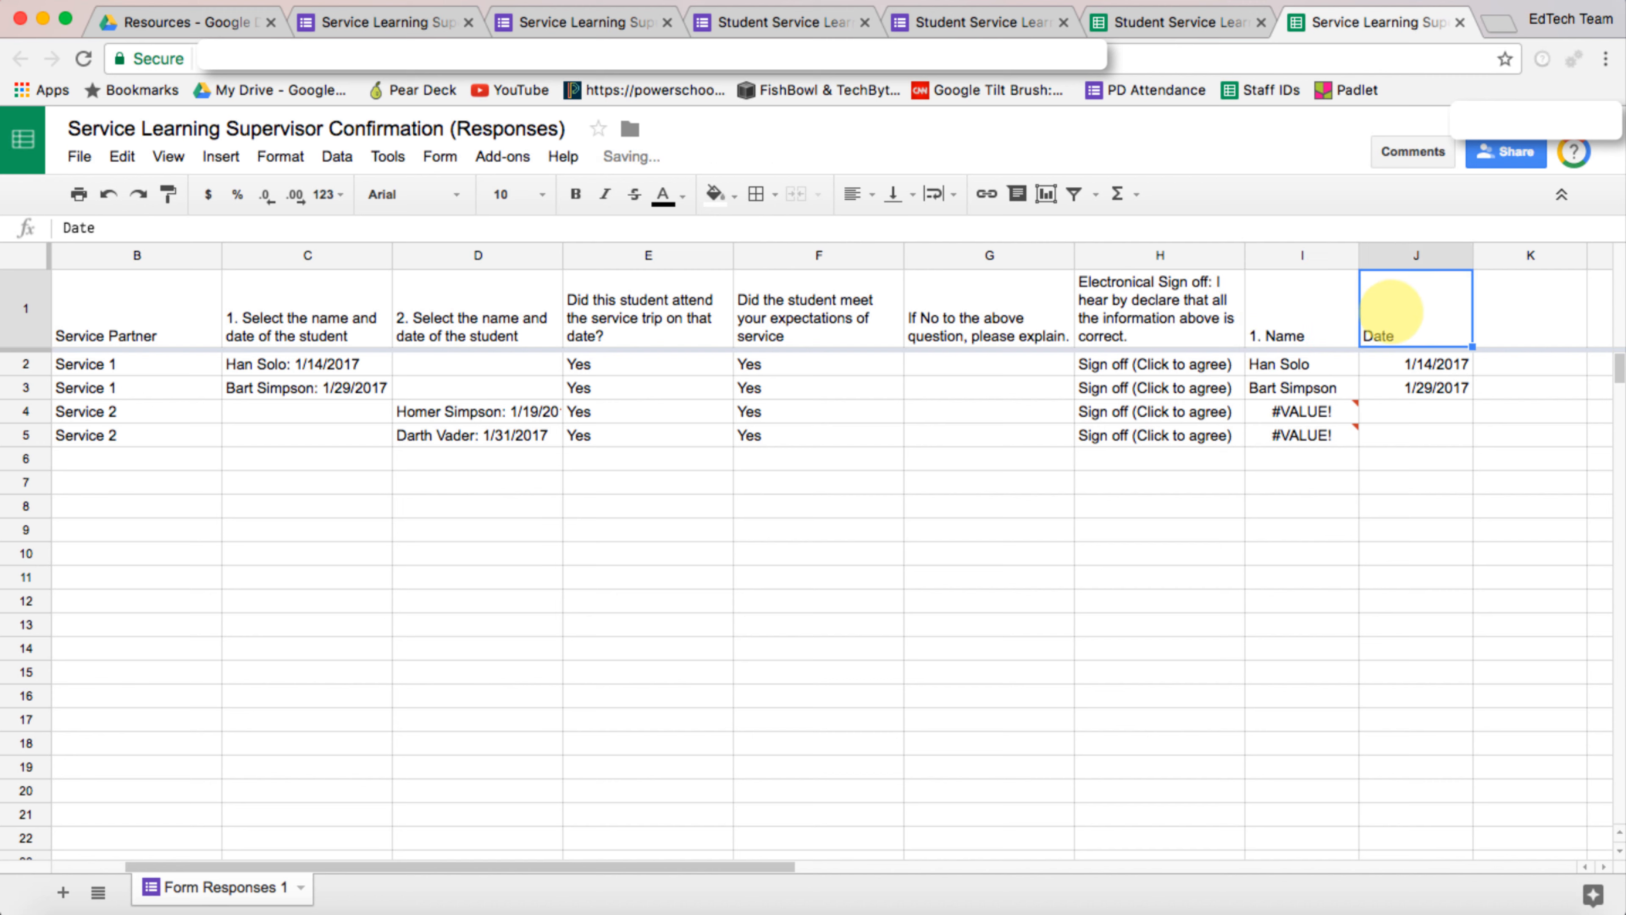
double_click(1367, 323)
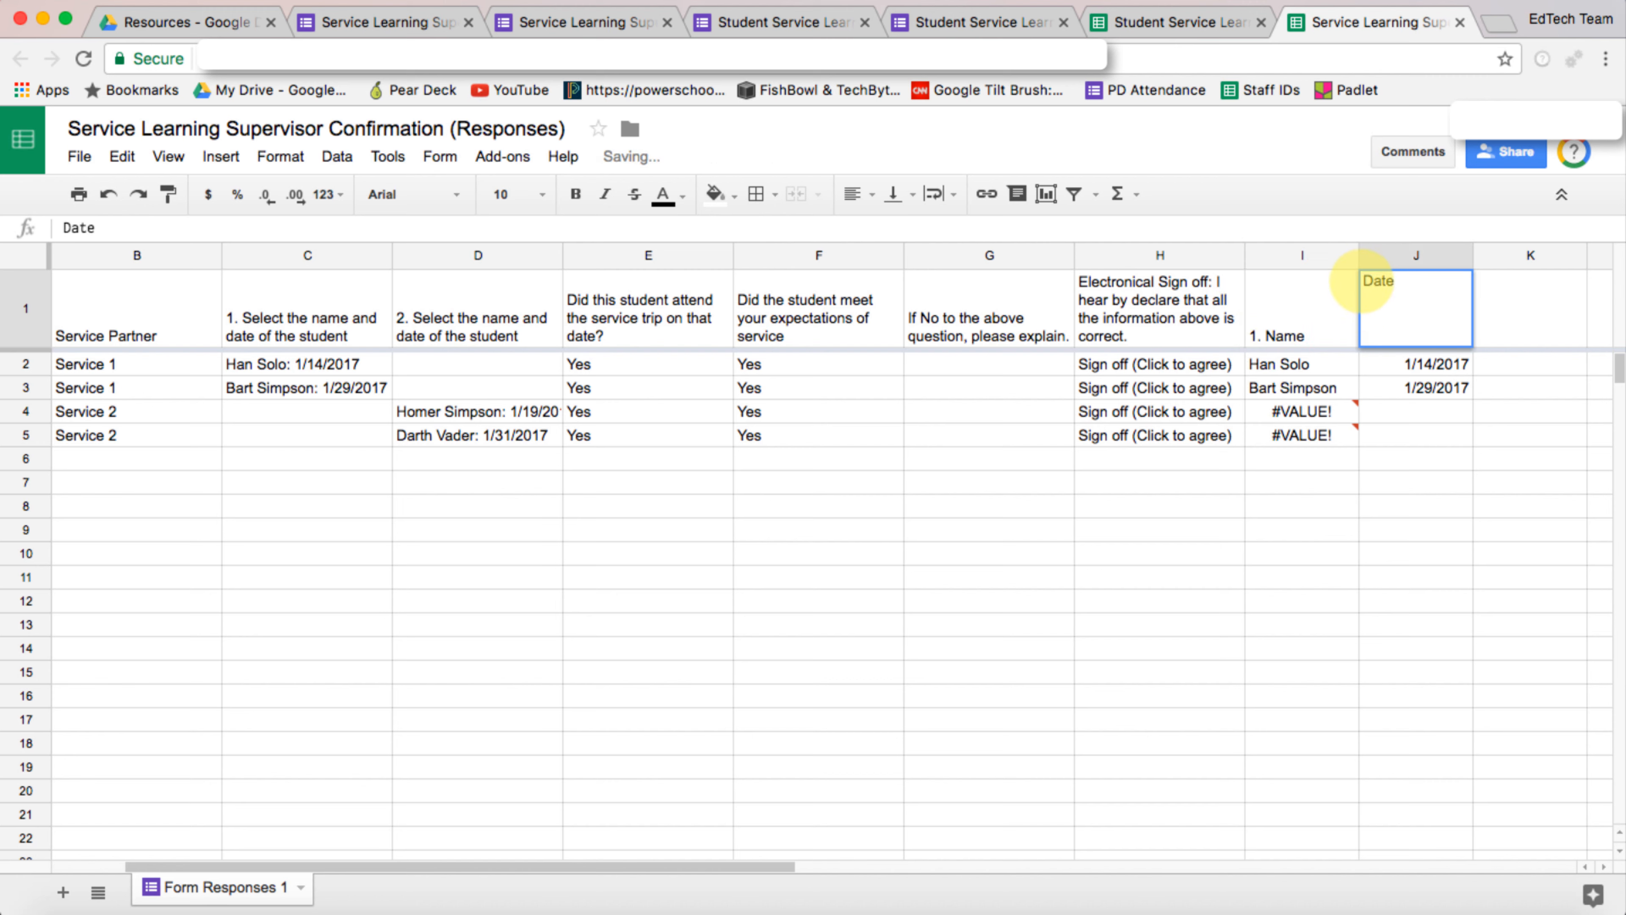
left_click(1364, 281)
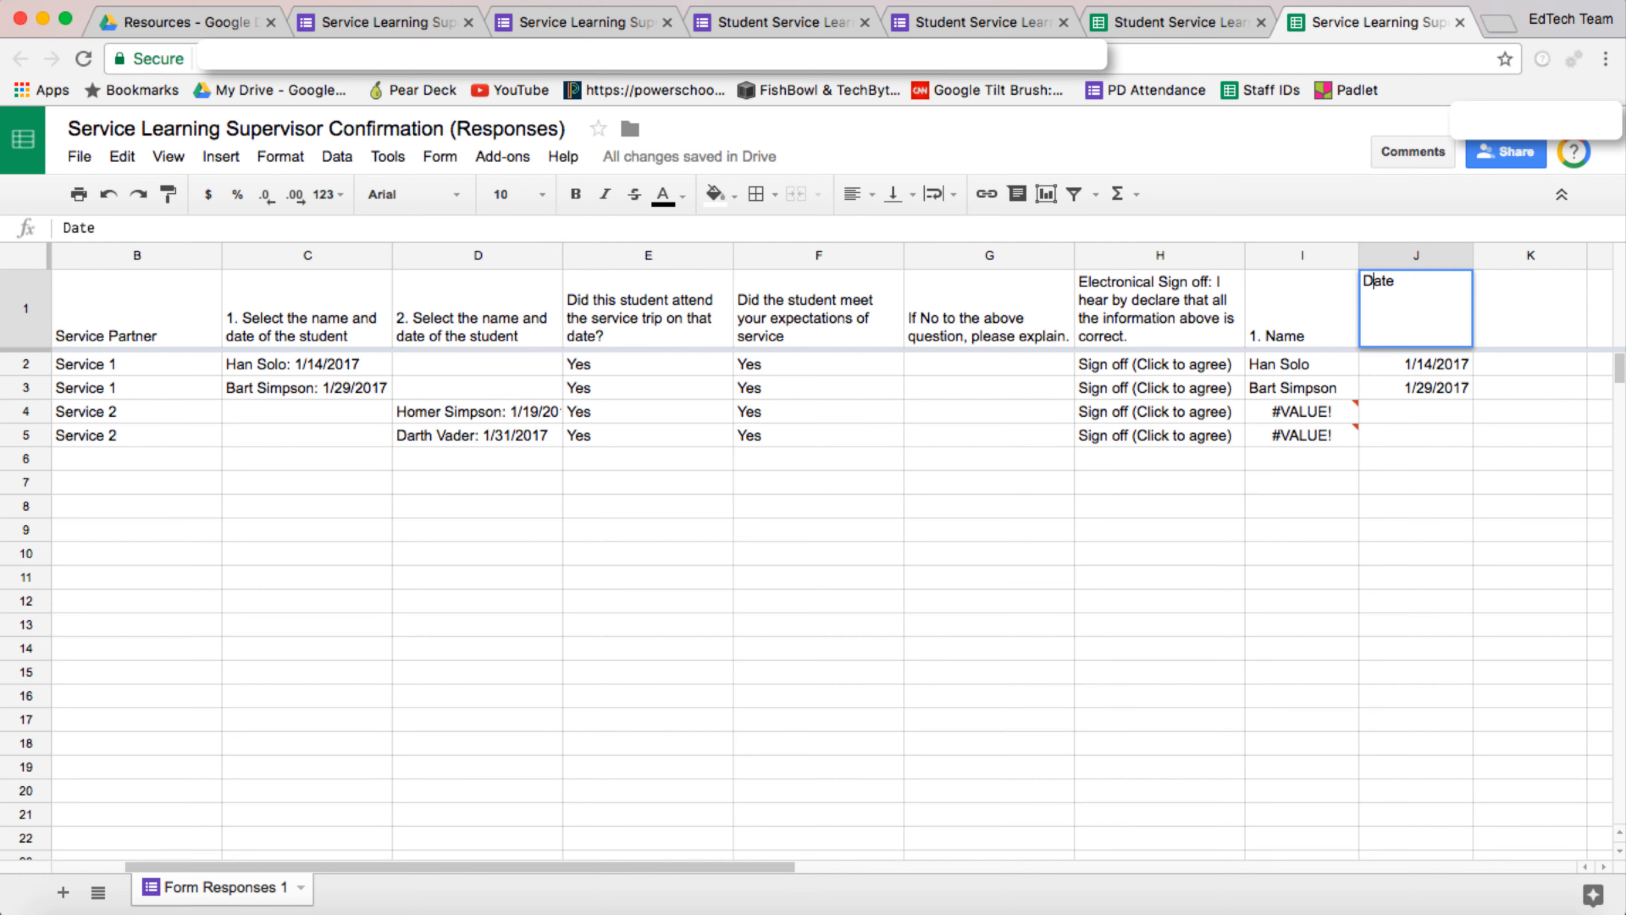
type("1.")
key("Return")
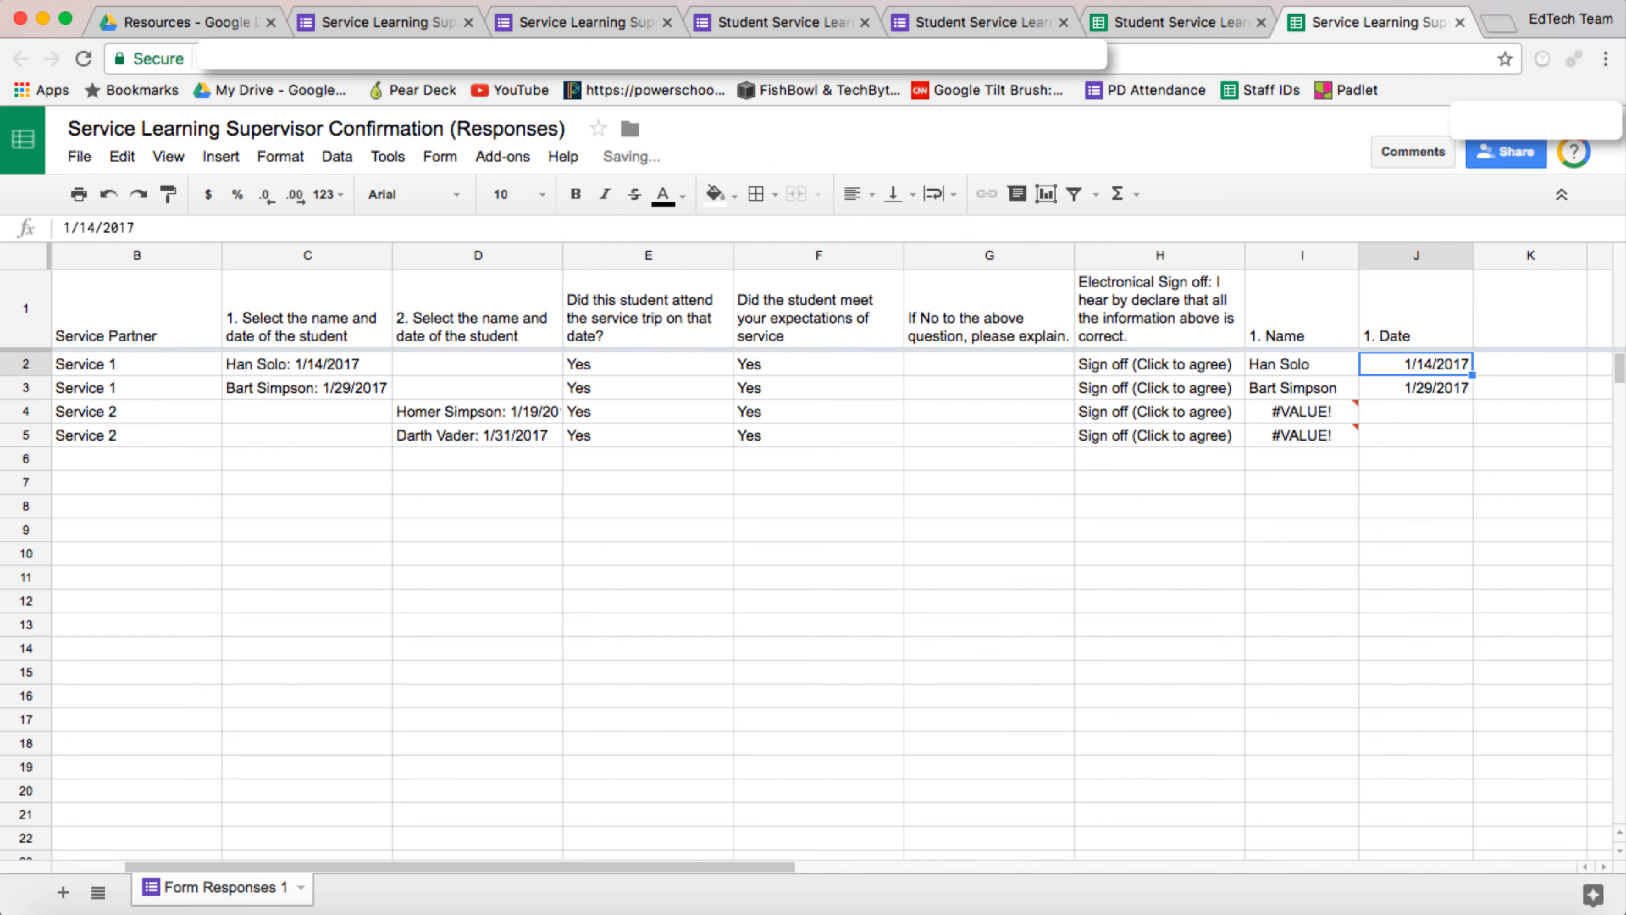
Step: Add the headers "2. Name" in K1 and "2. Date" in L1 for the second student question
scroll(1481, 353, "right", 5)
left_click(1179, 319)
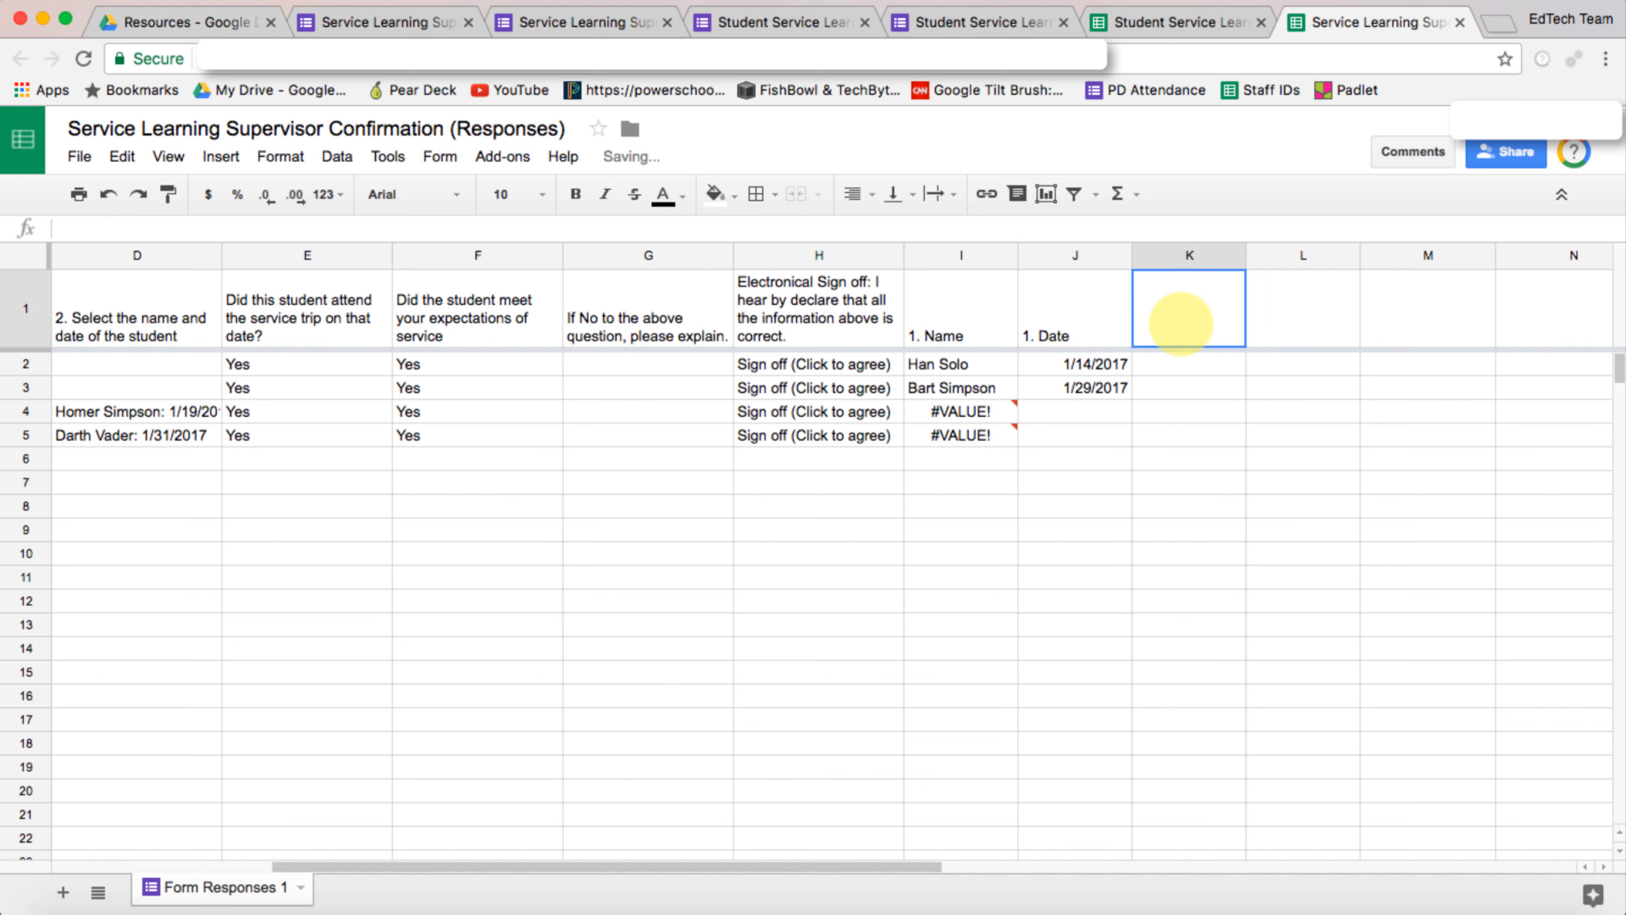
type("2. ")
type("Name")
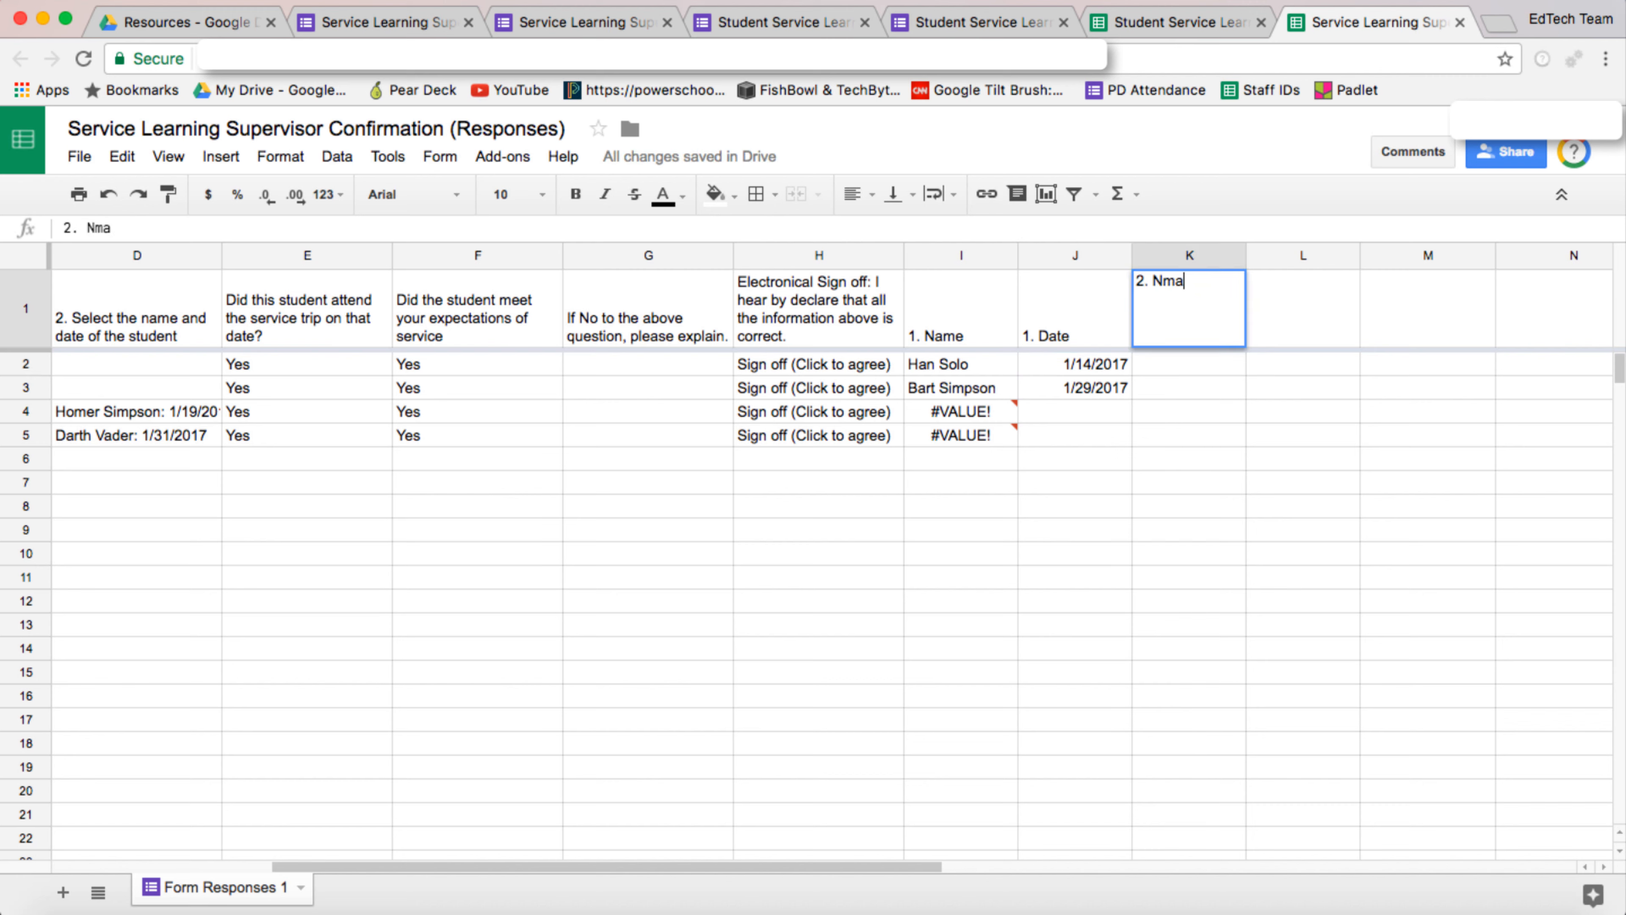
key("BackSpace")
key("BackSpace")
type("ame")
key("Tab")
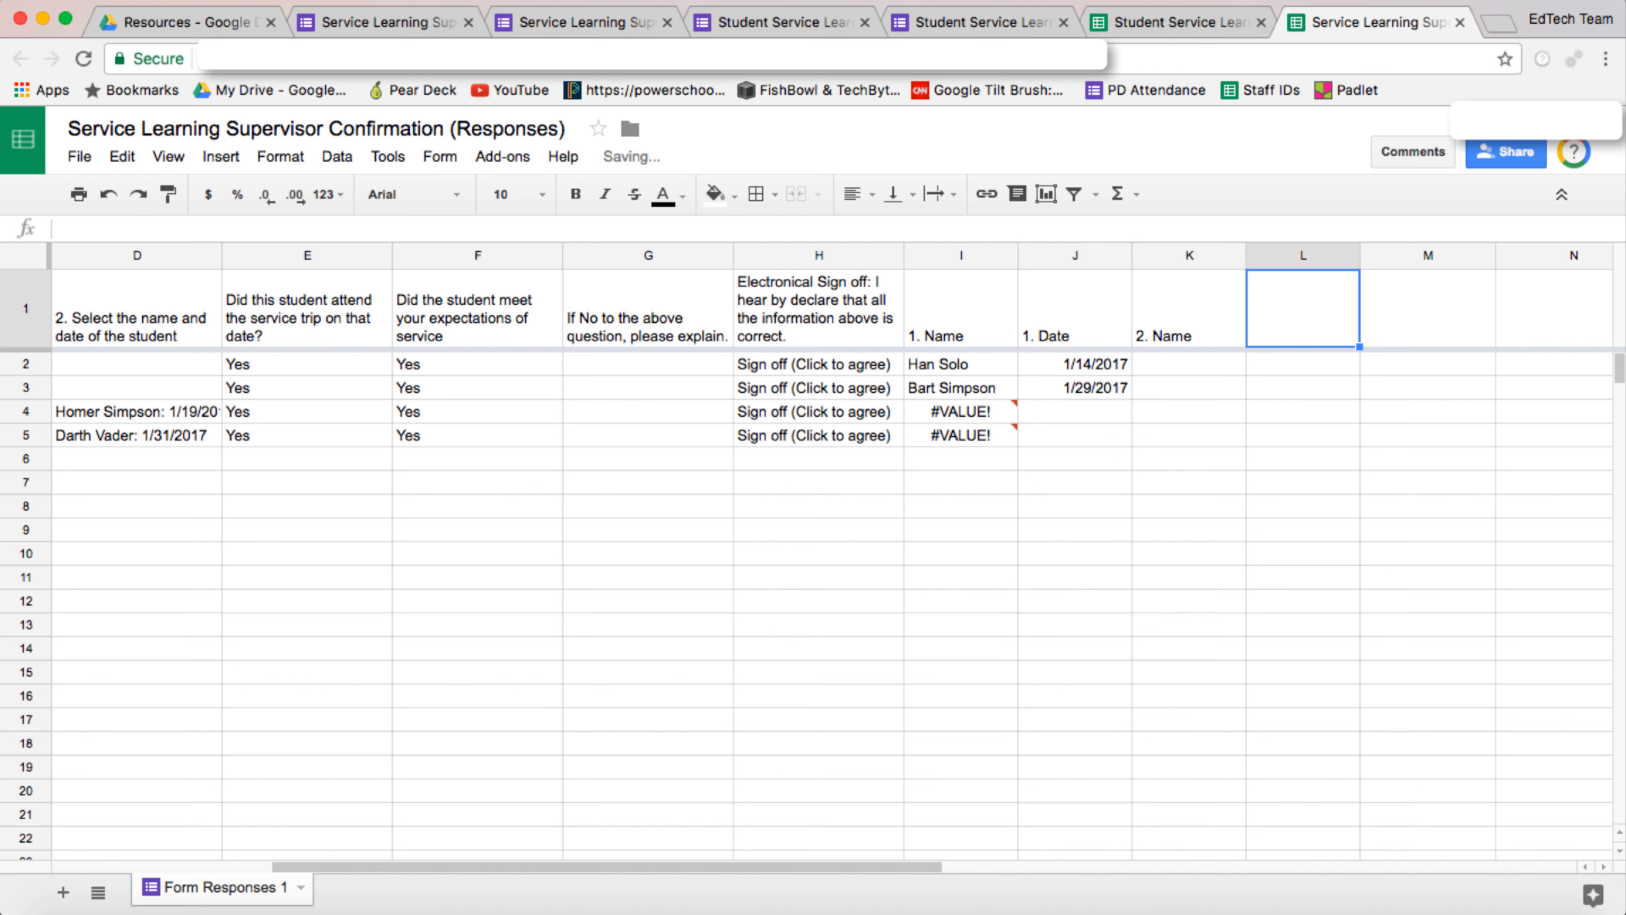
type("2. Date")
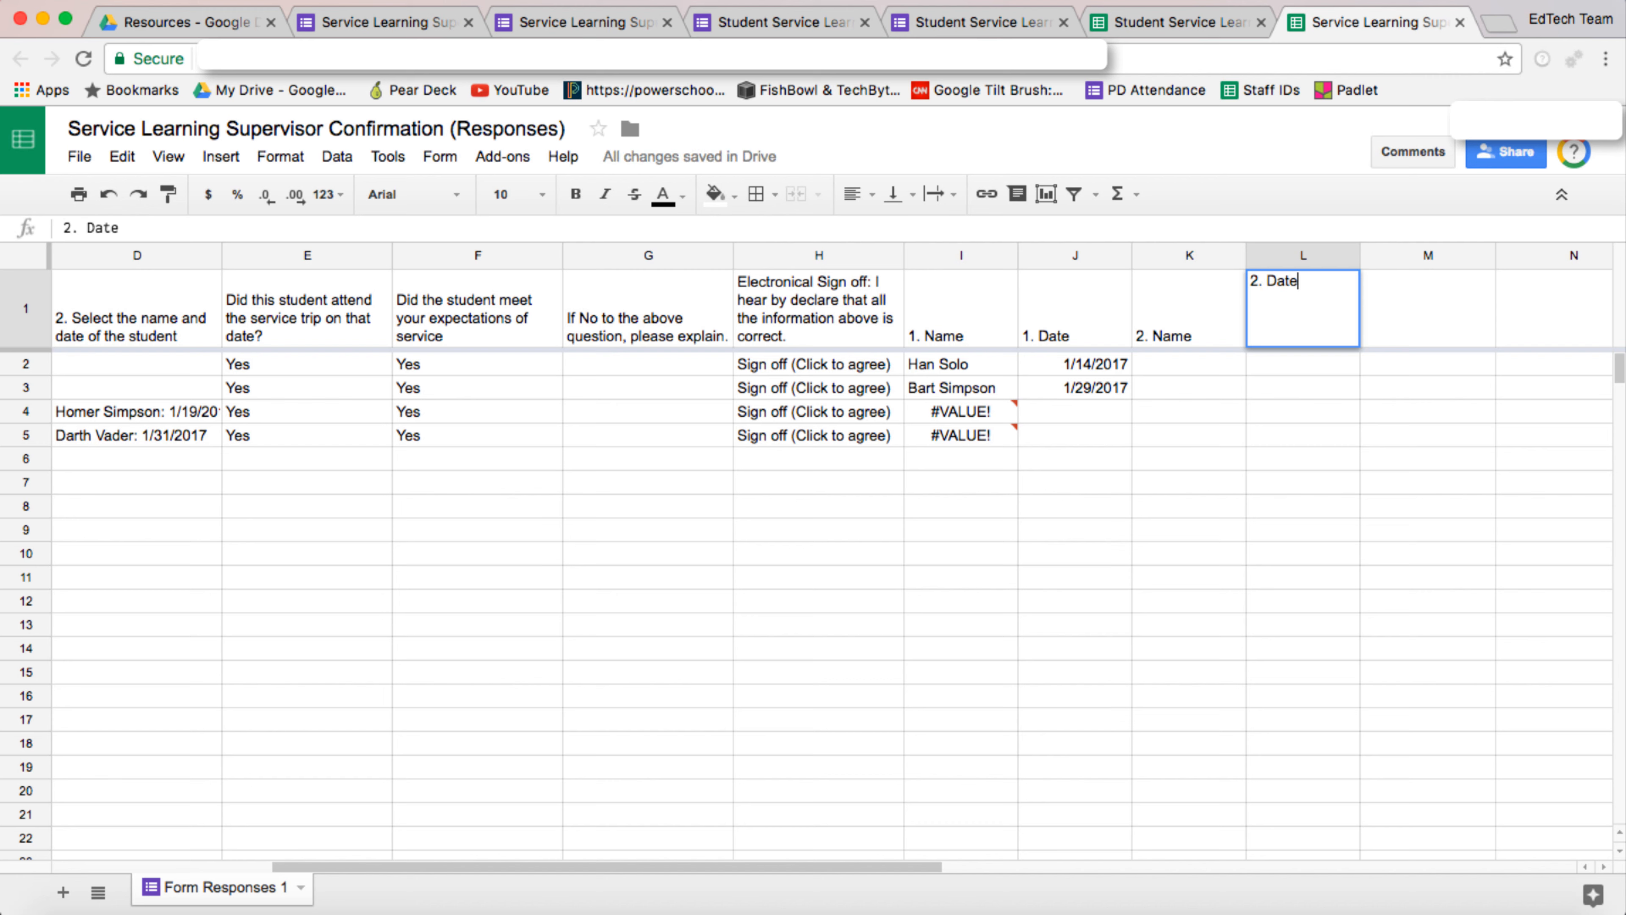
key("Return")
Step: Wrap the split formula in I2 with IFERROR and a blank fallback: =iferror(split(C2,":"),"")
left_click(961, 410)
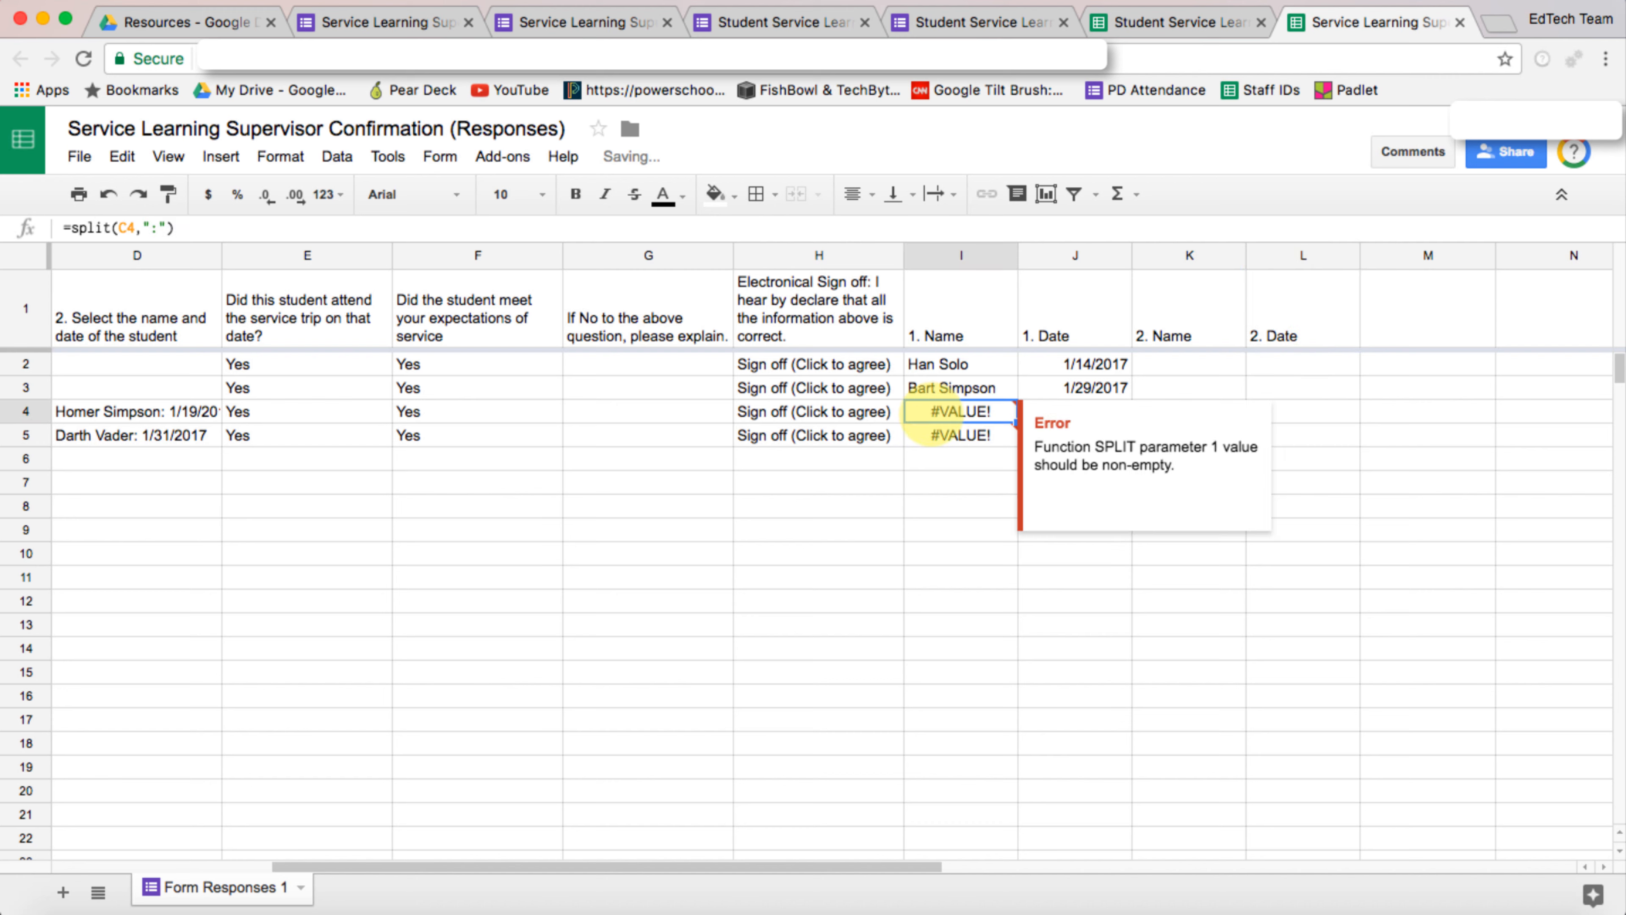
left_click(953, 366)
left_click(948, 413)
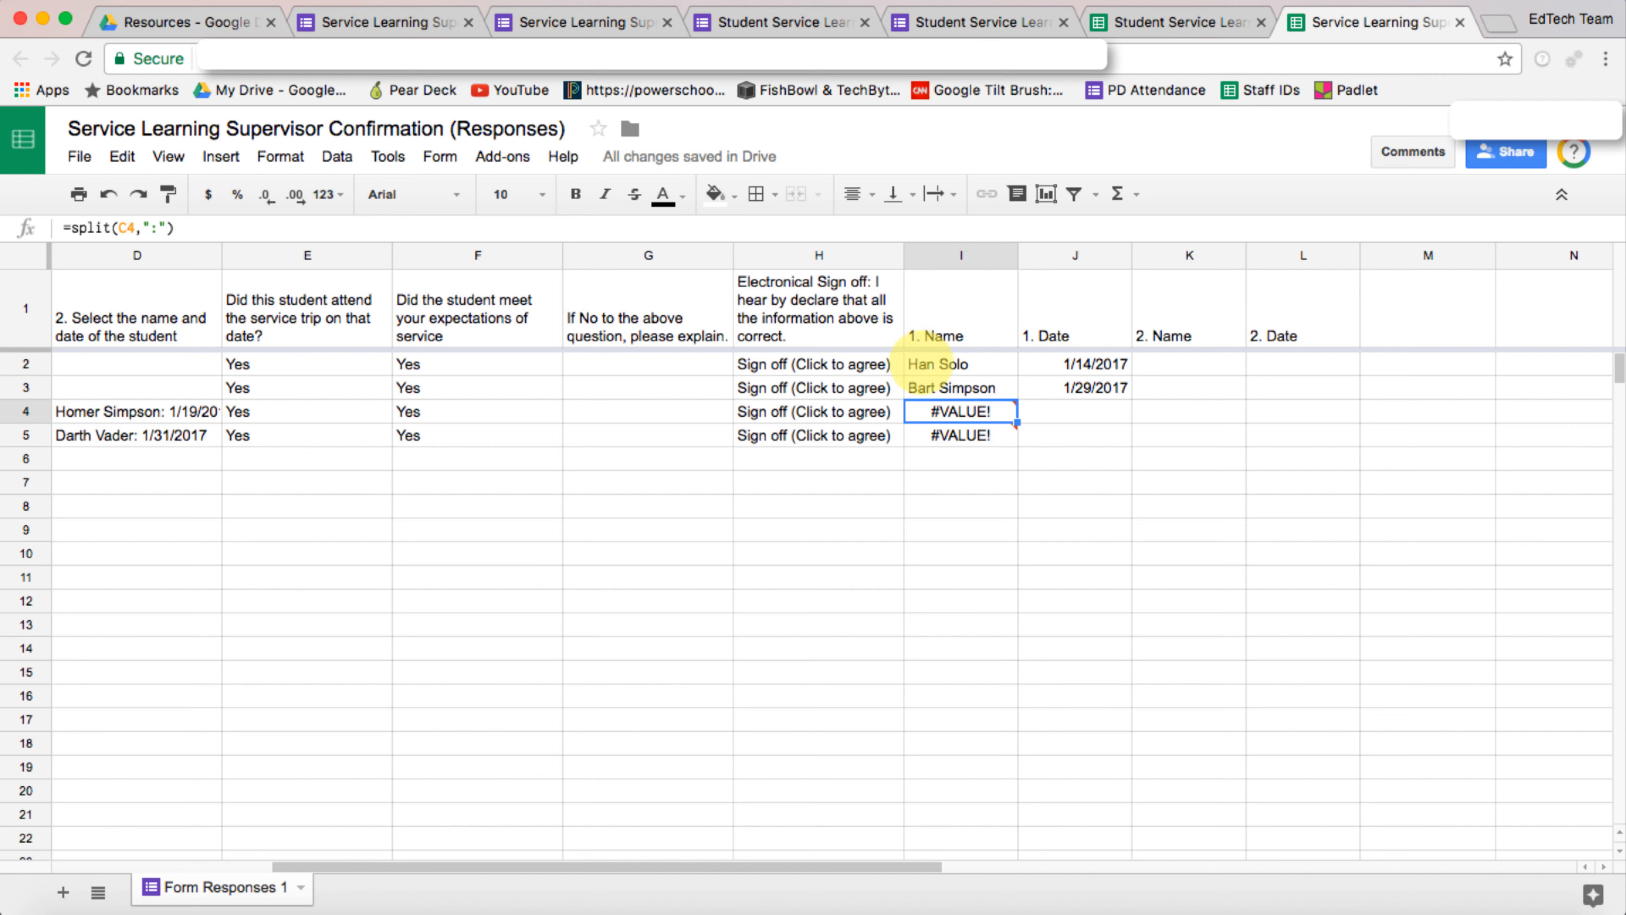
left_click(934, 365)
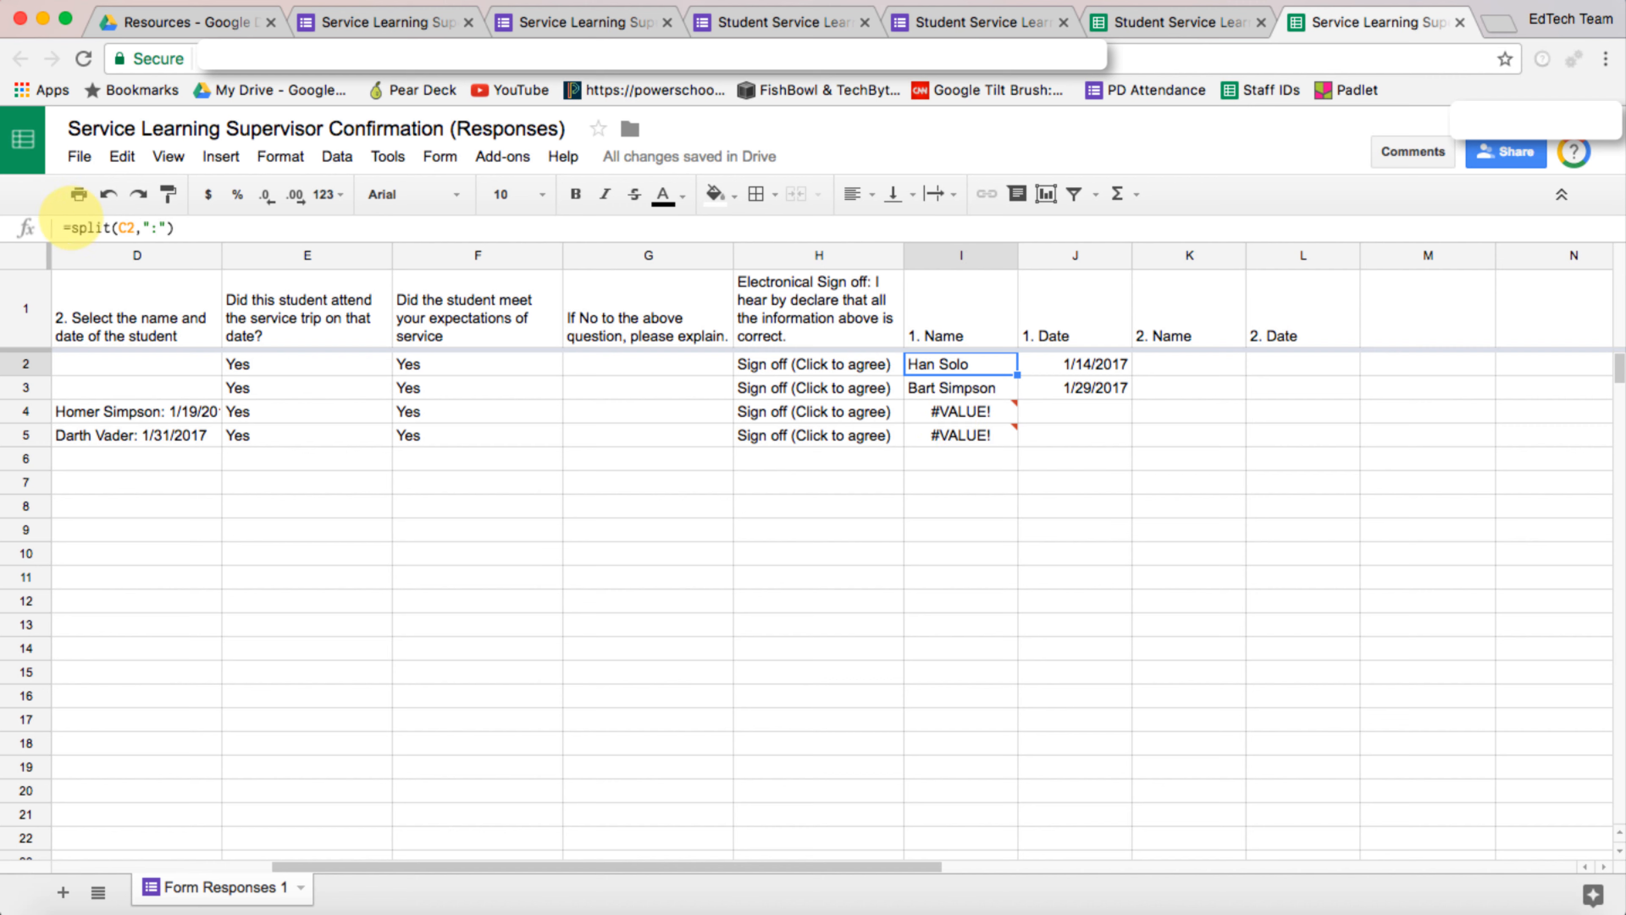
left_click(70, 228)
type("iferror")
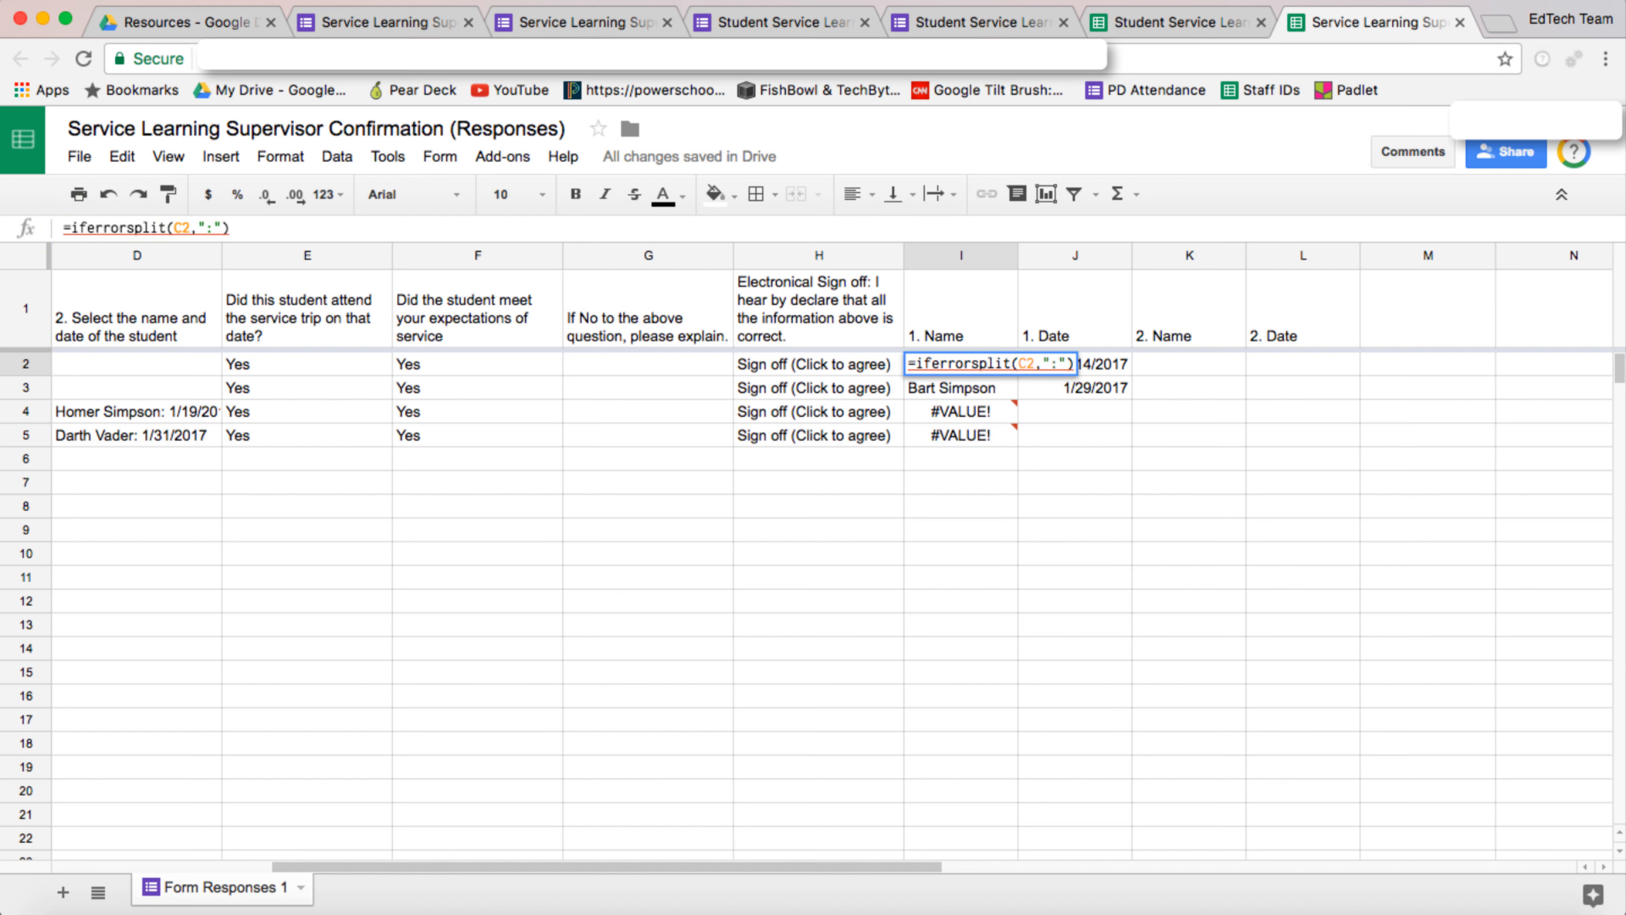
type("(")
left_click(257, 226)
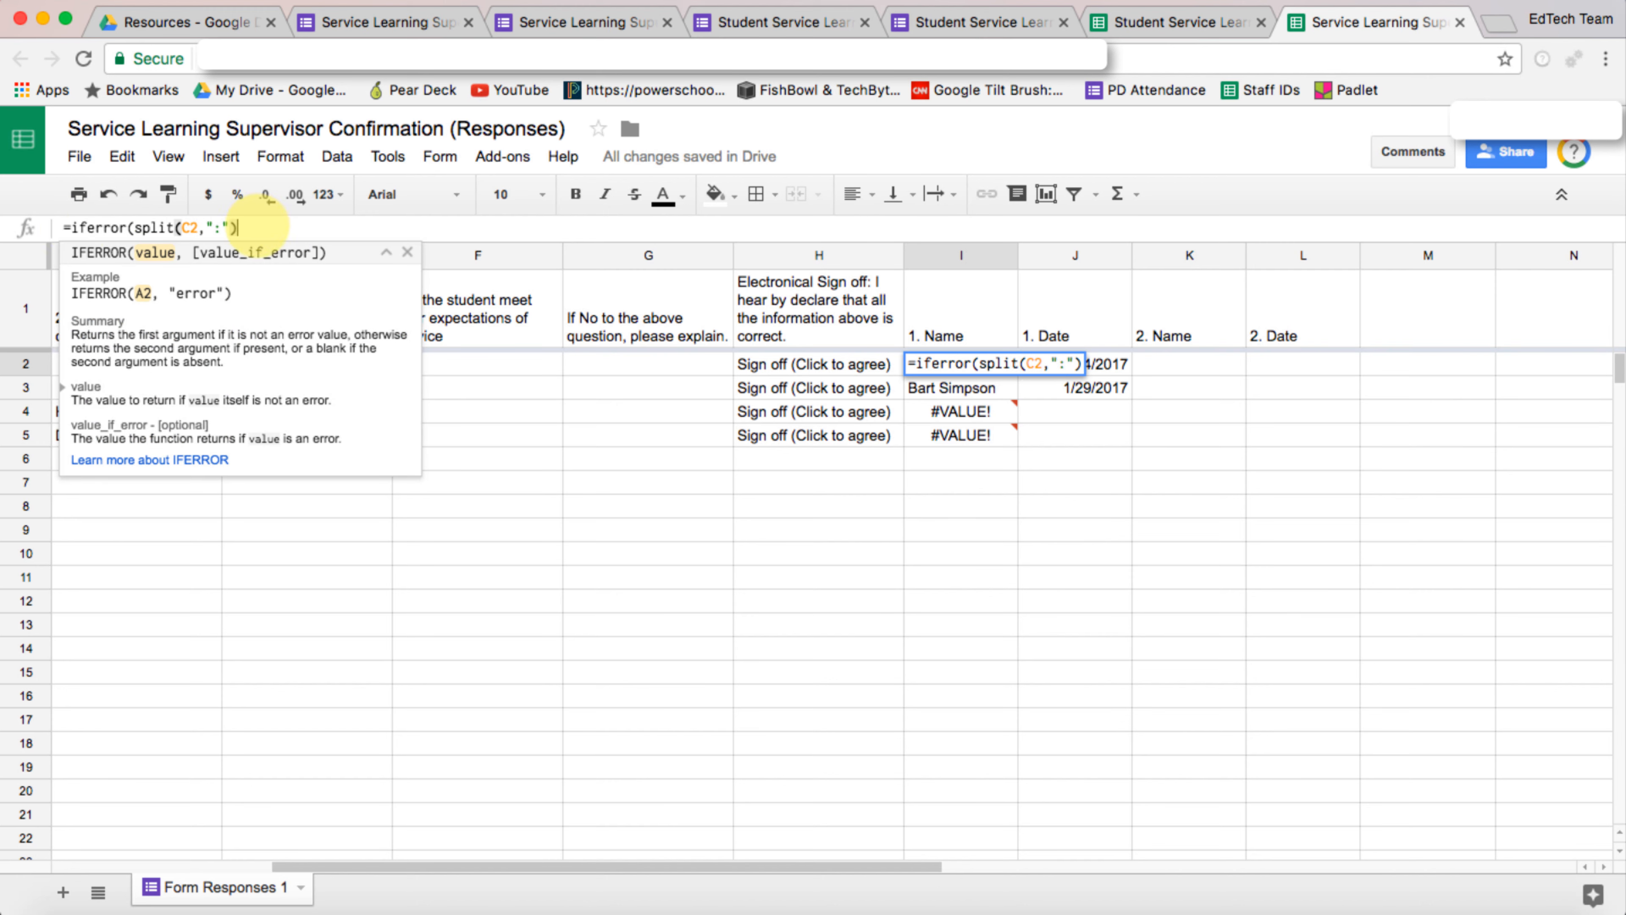
type(",\"\"")
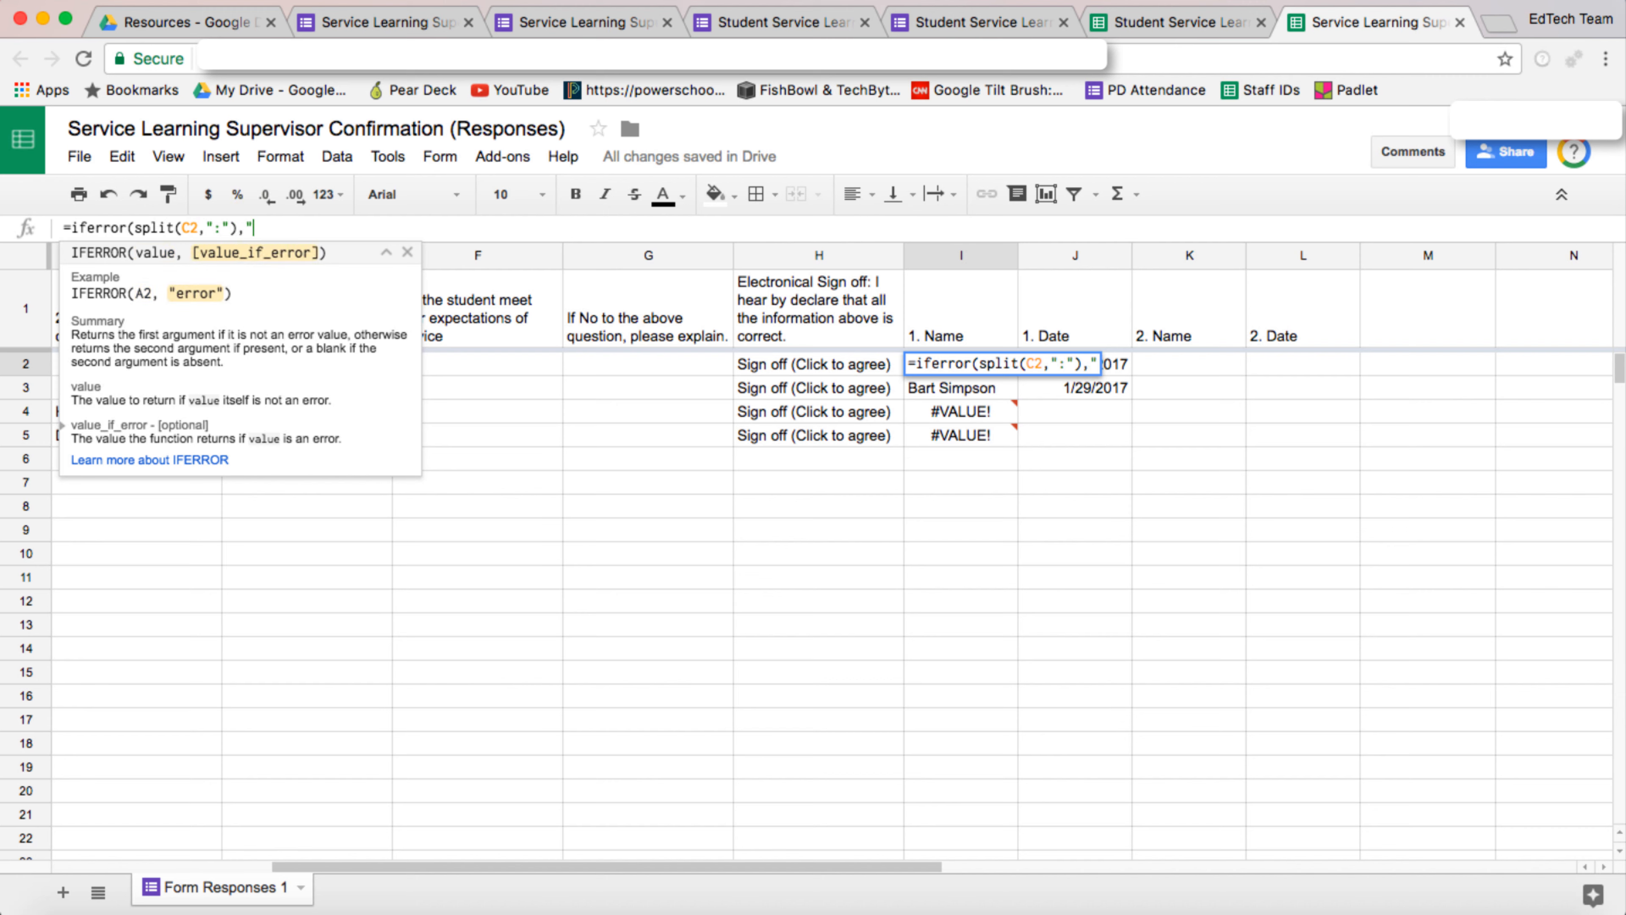
type(")")
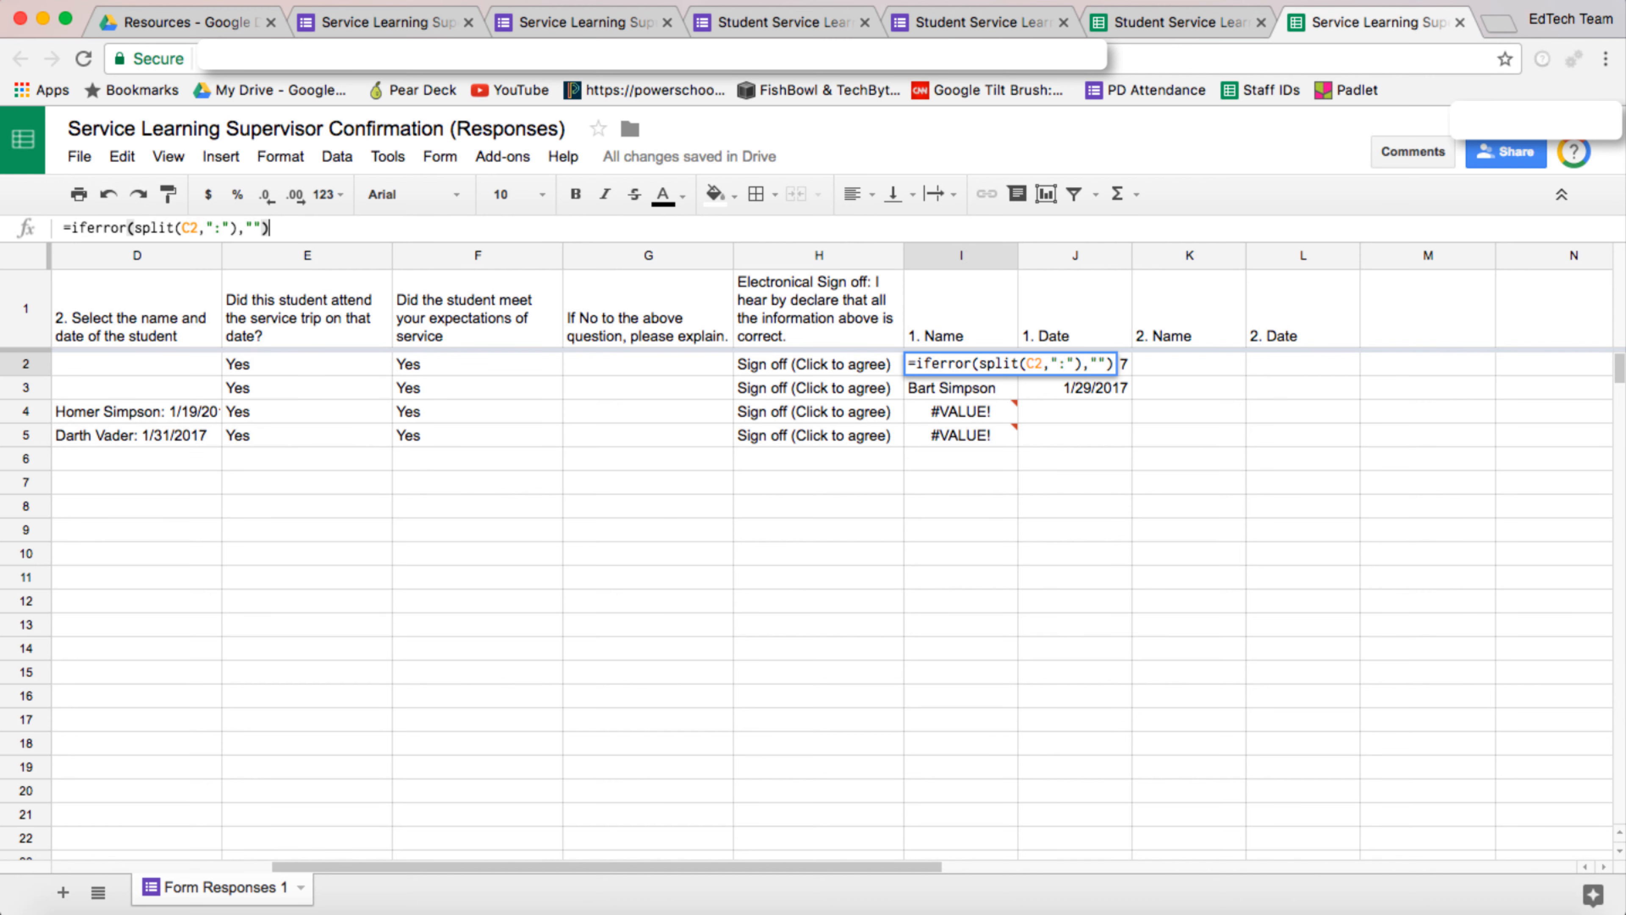
key("Return")
Step: Fill the IFERROR formula from I2 down through I5 and check the copied formula in I4
left_click(1006, 366)
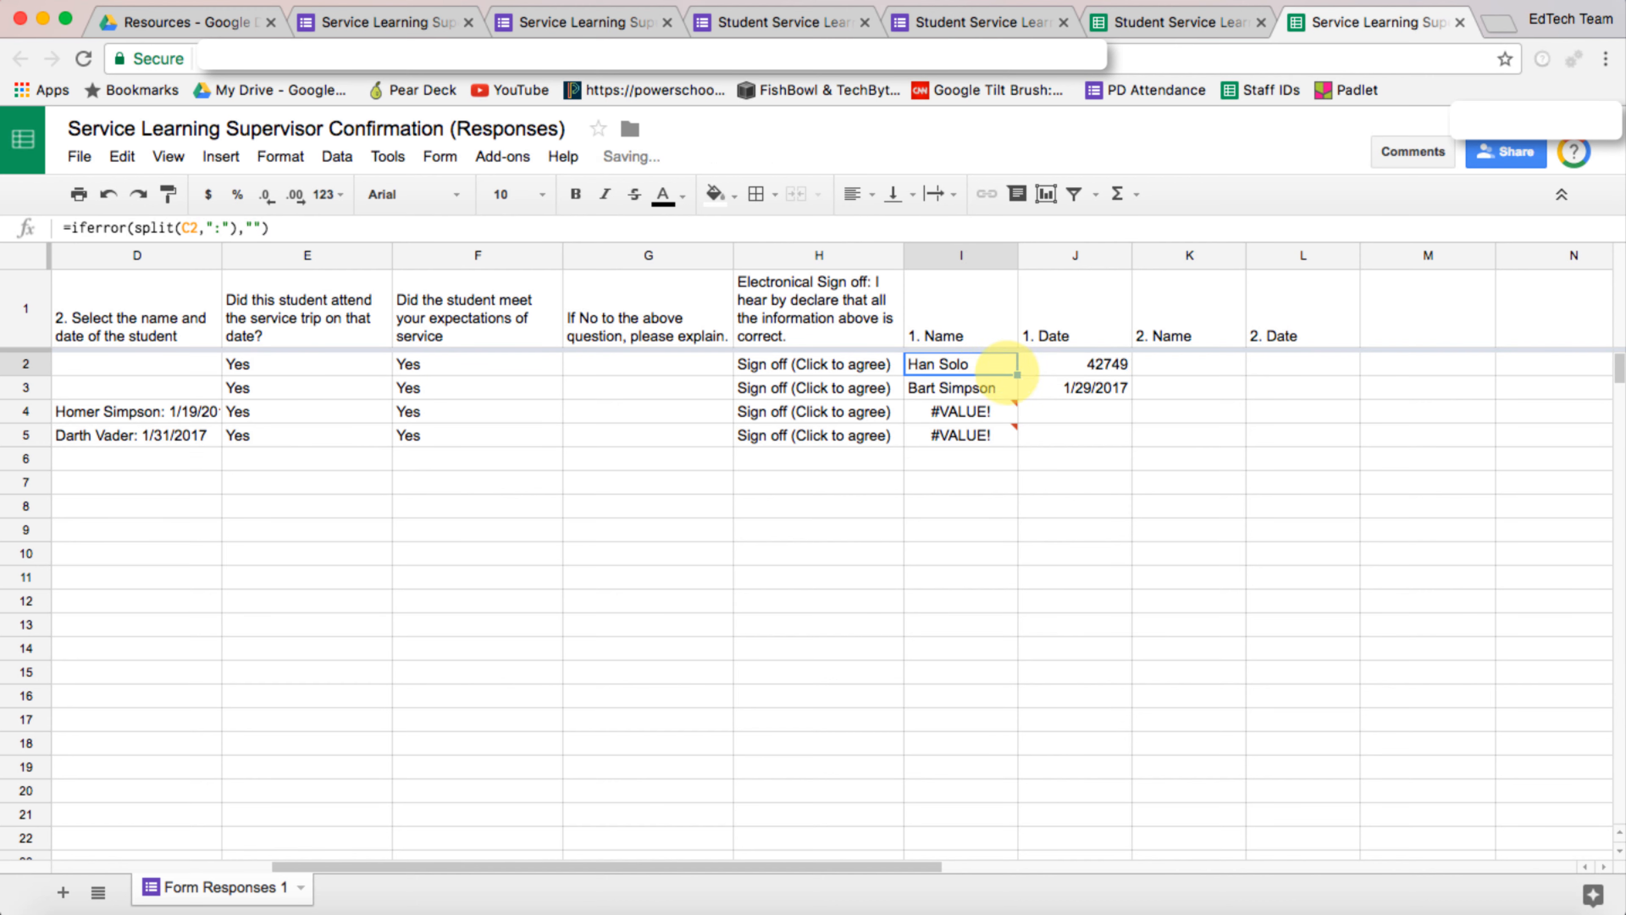
left_click_drag(1016, 374, 1009, 438)
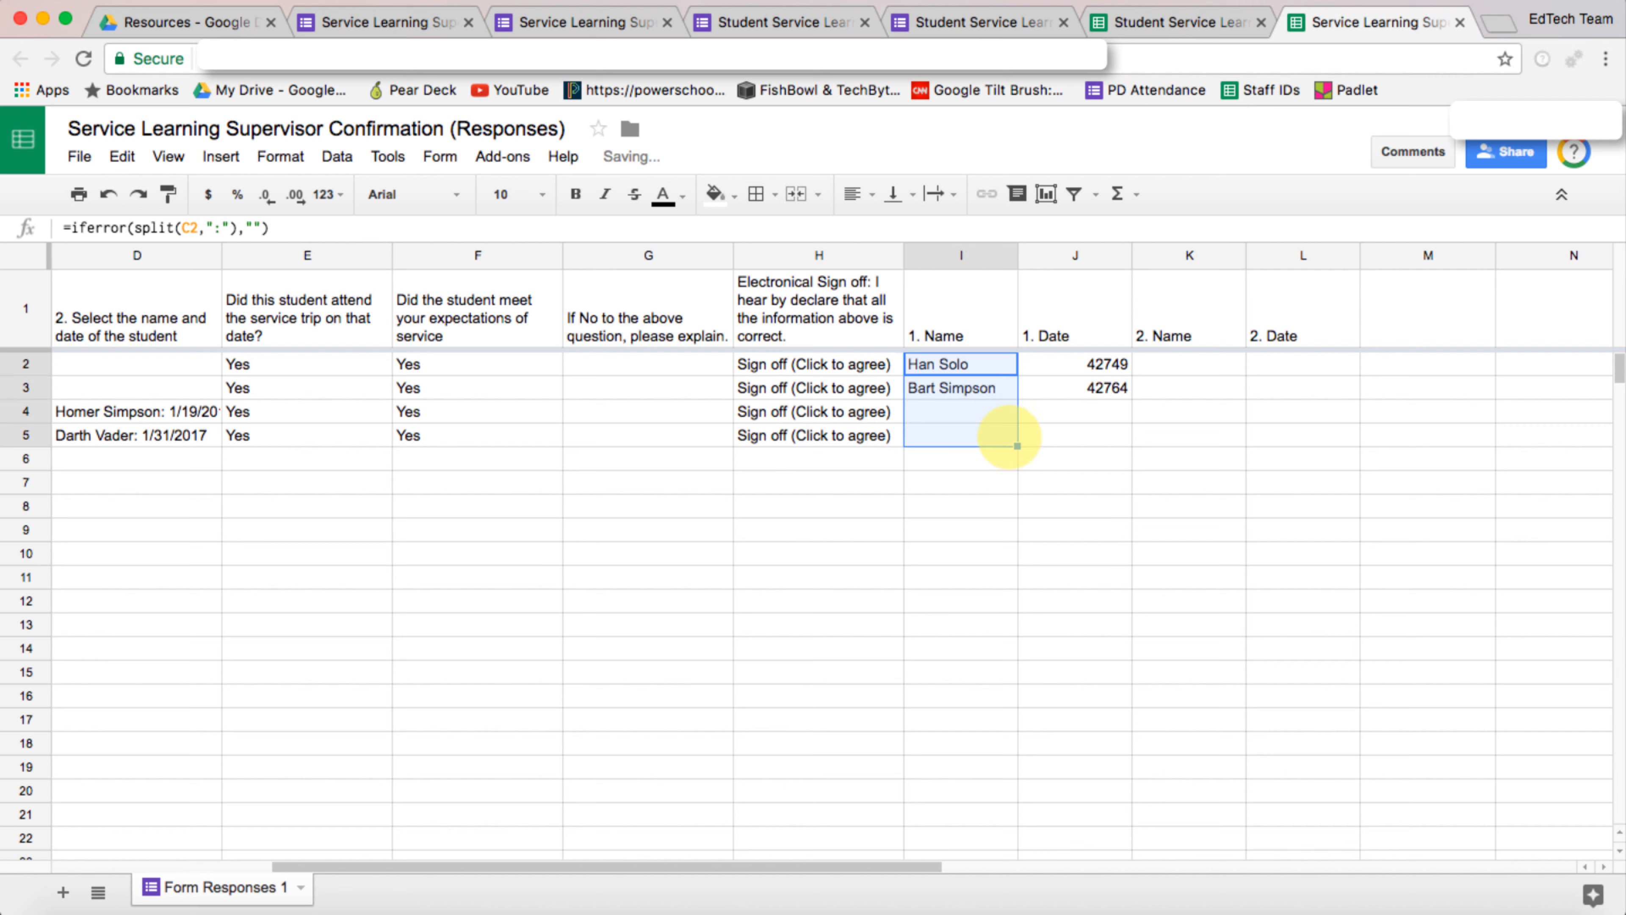
left_click(951, 409)
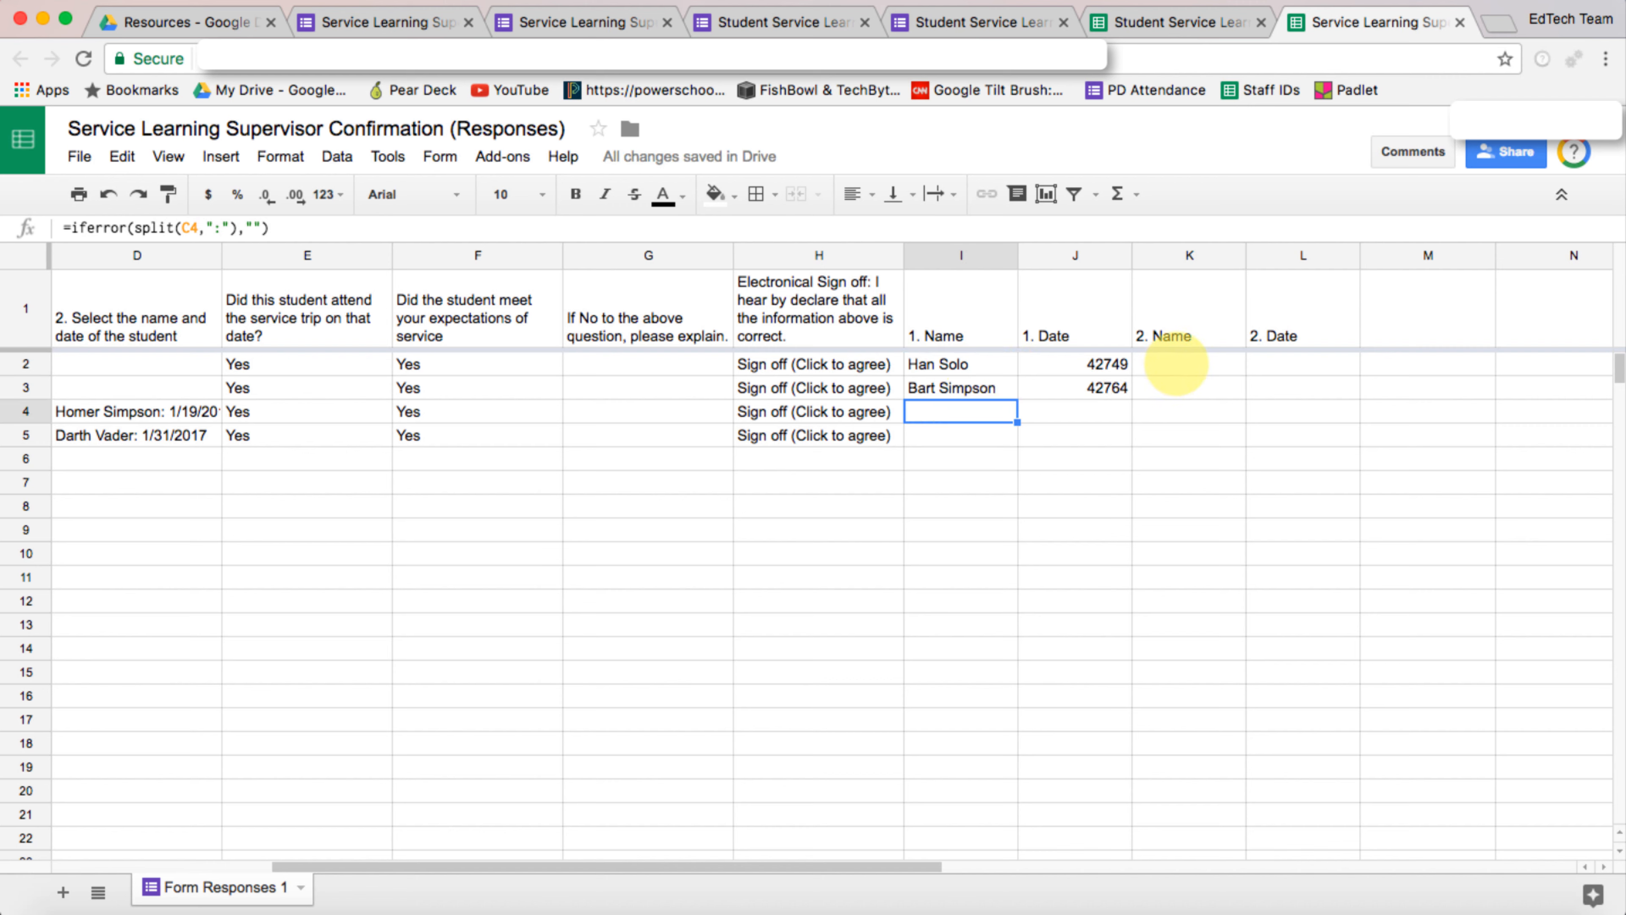
Step: Enter the formula =split(D2,":") in K2 to separate the second student's name and date
left_click(1177, 364)
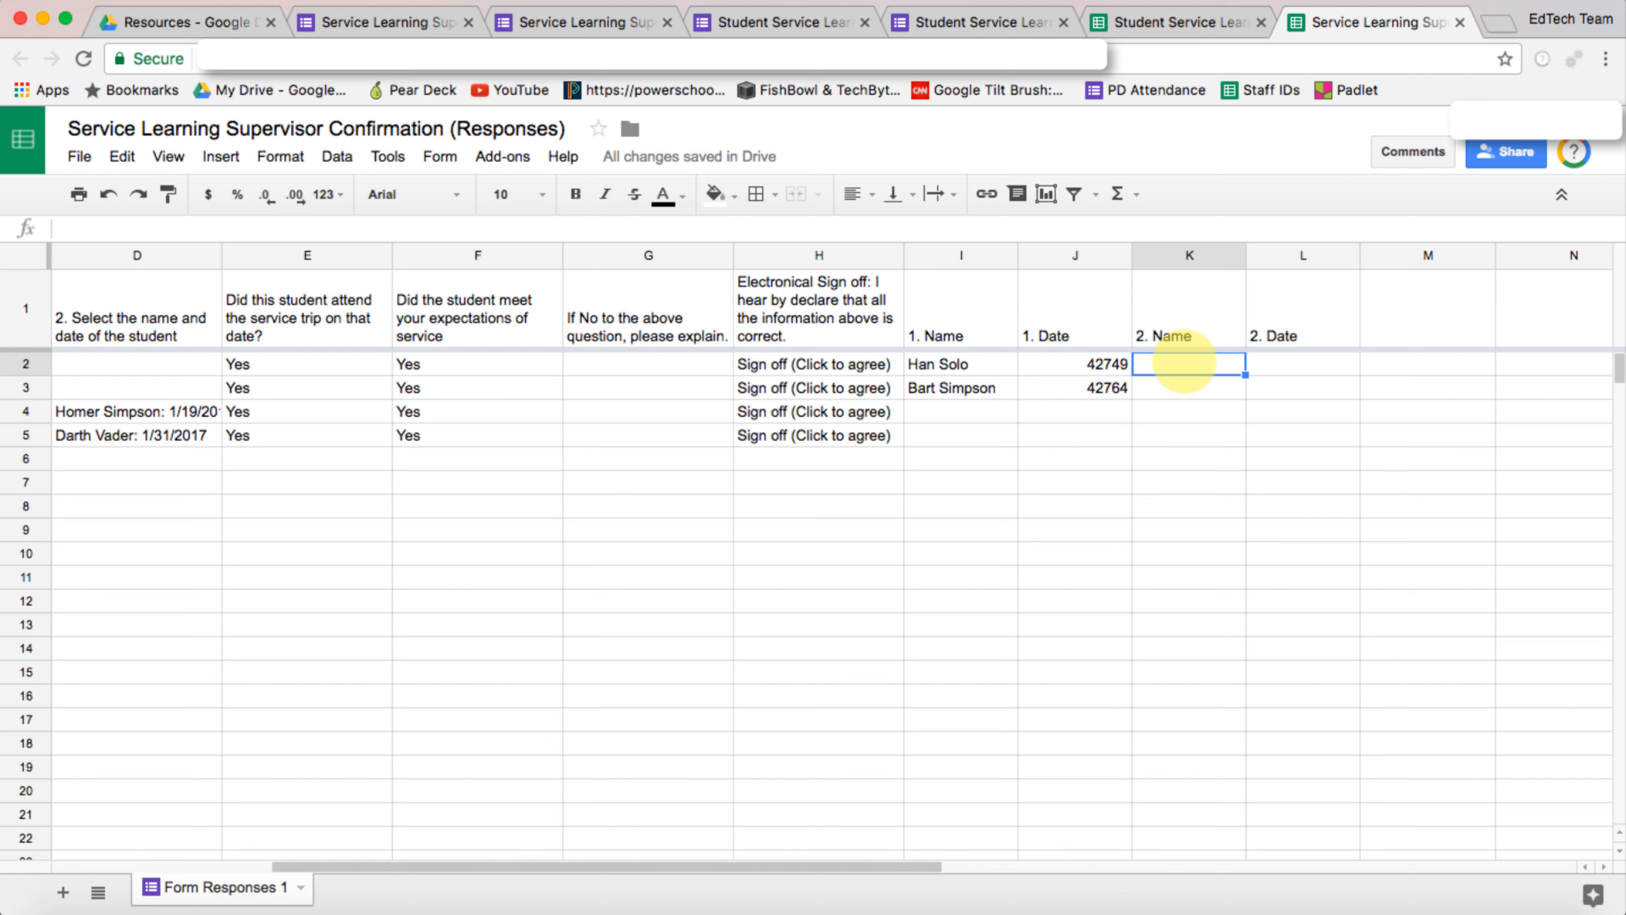
type("=split(")
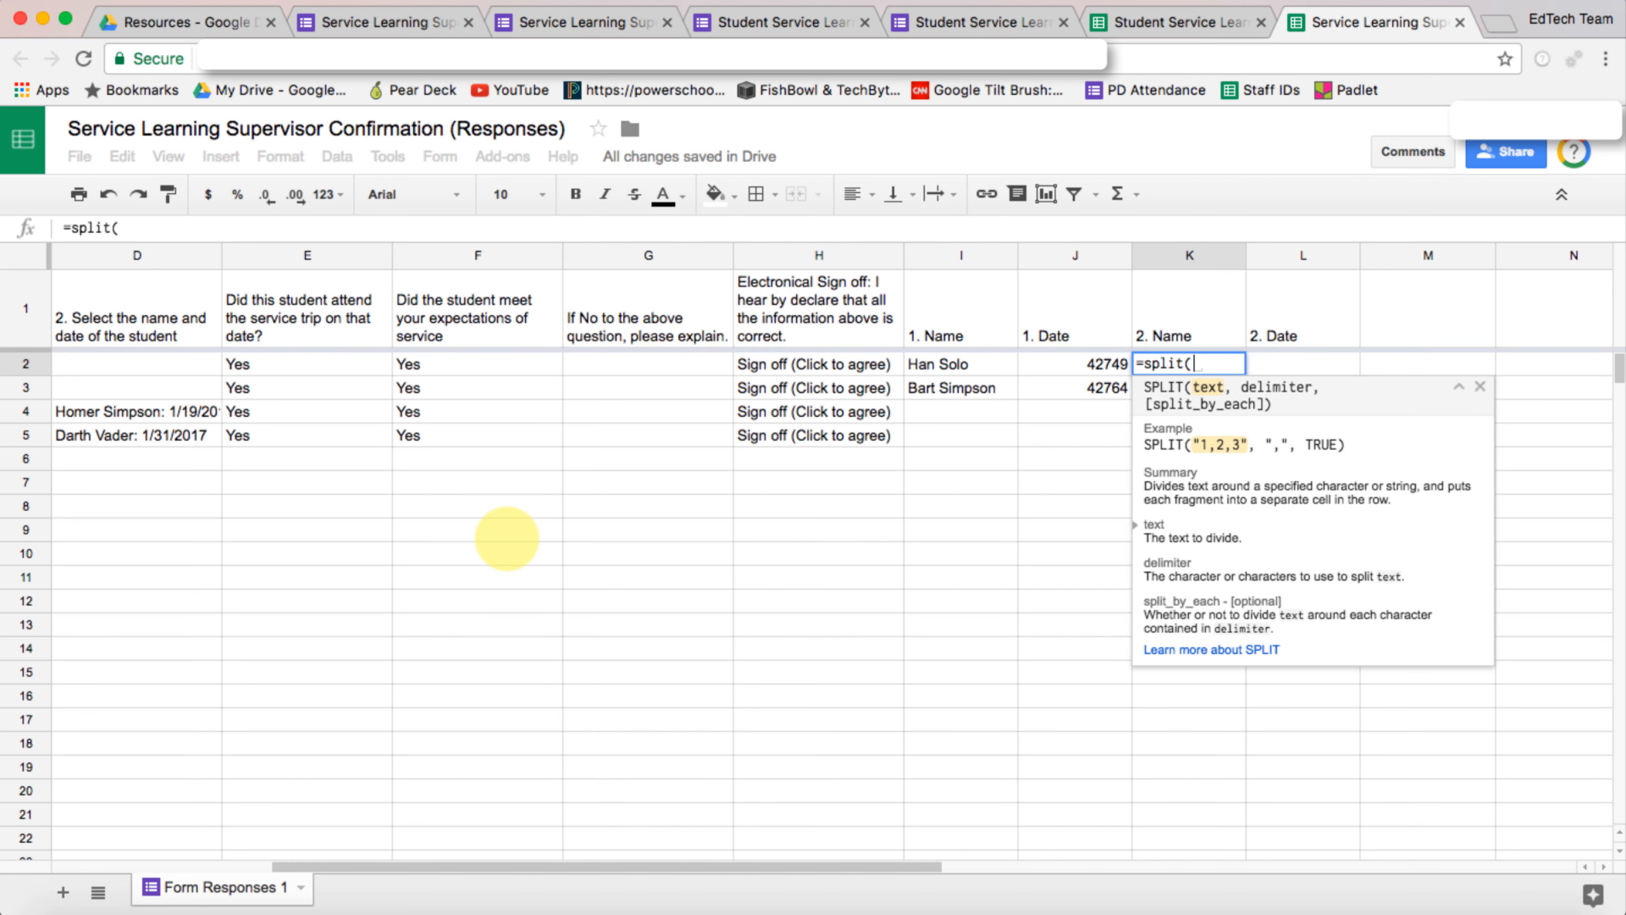
left_click(133, 364)
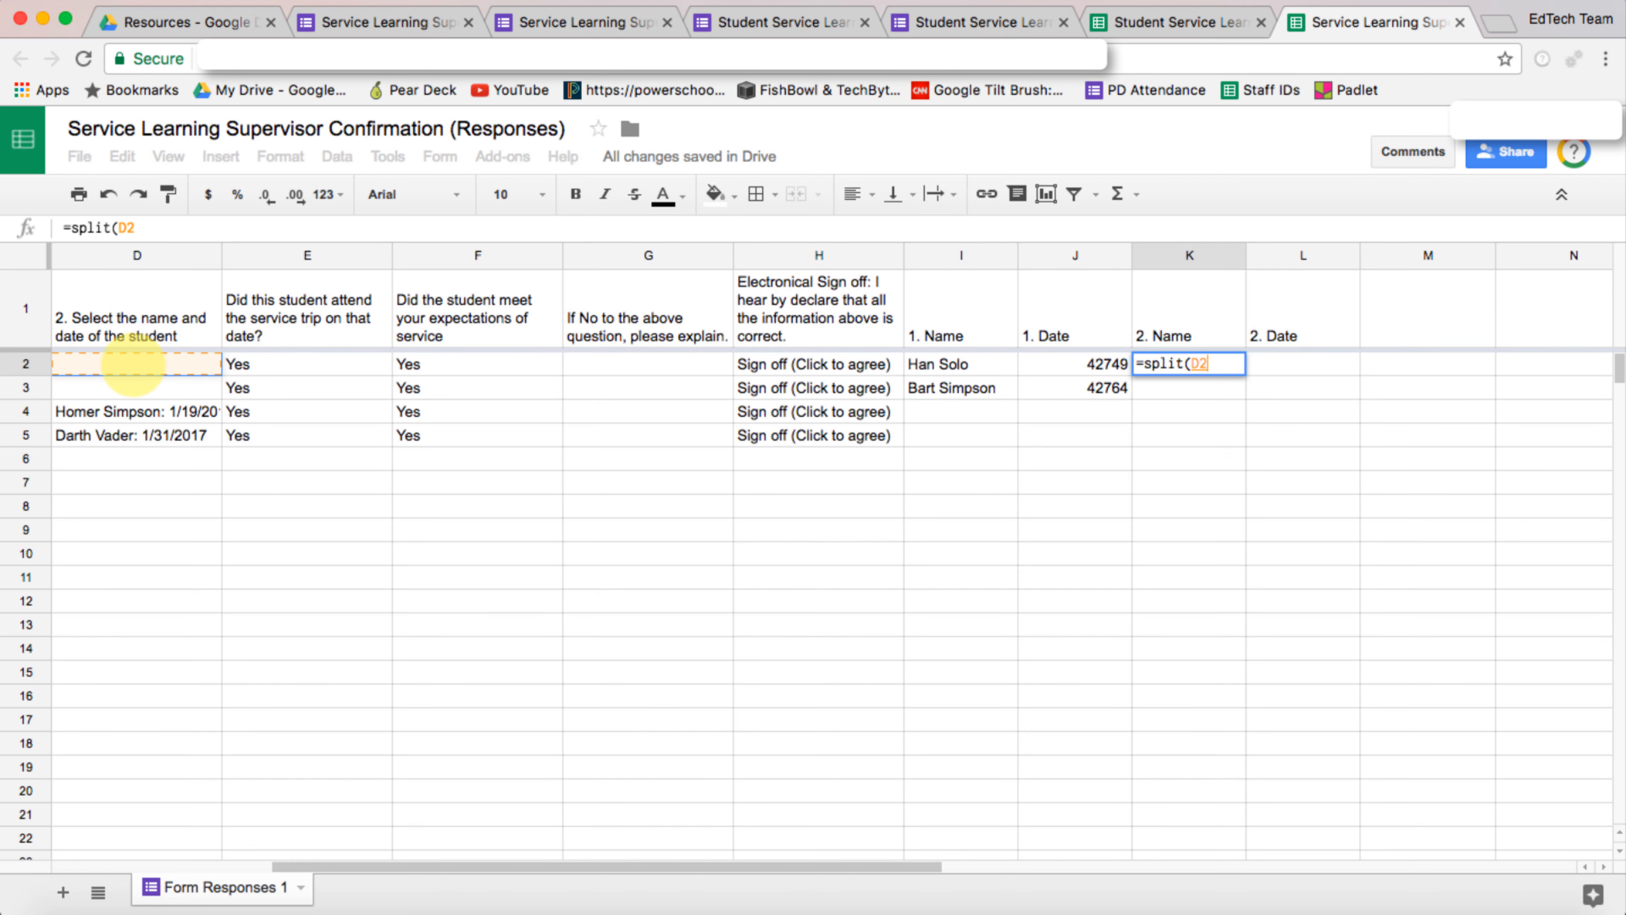
type(",\":\"")
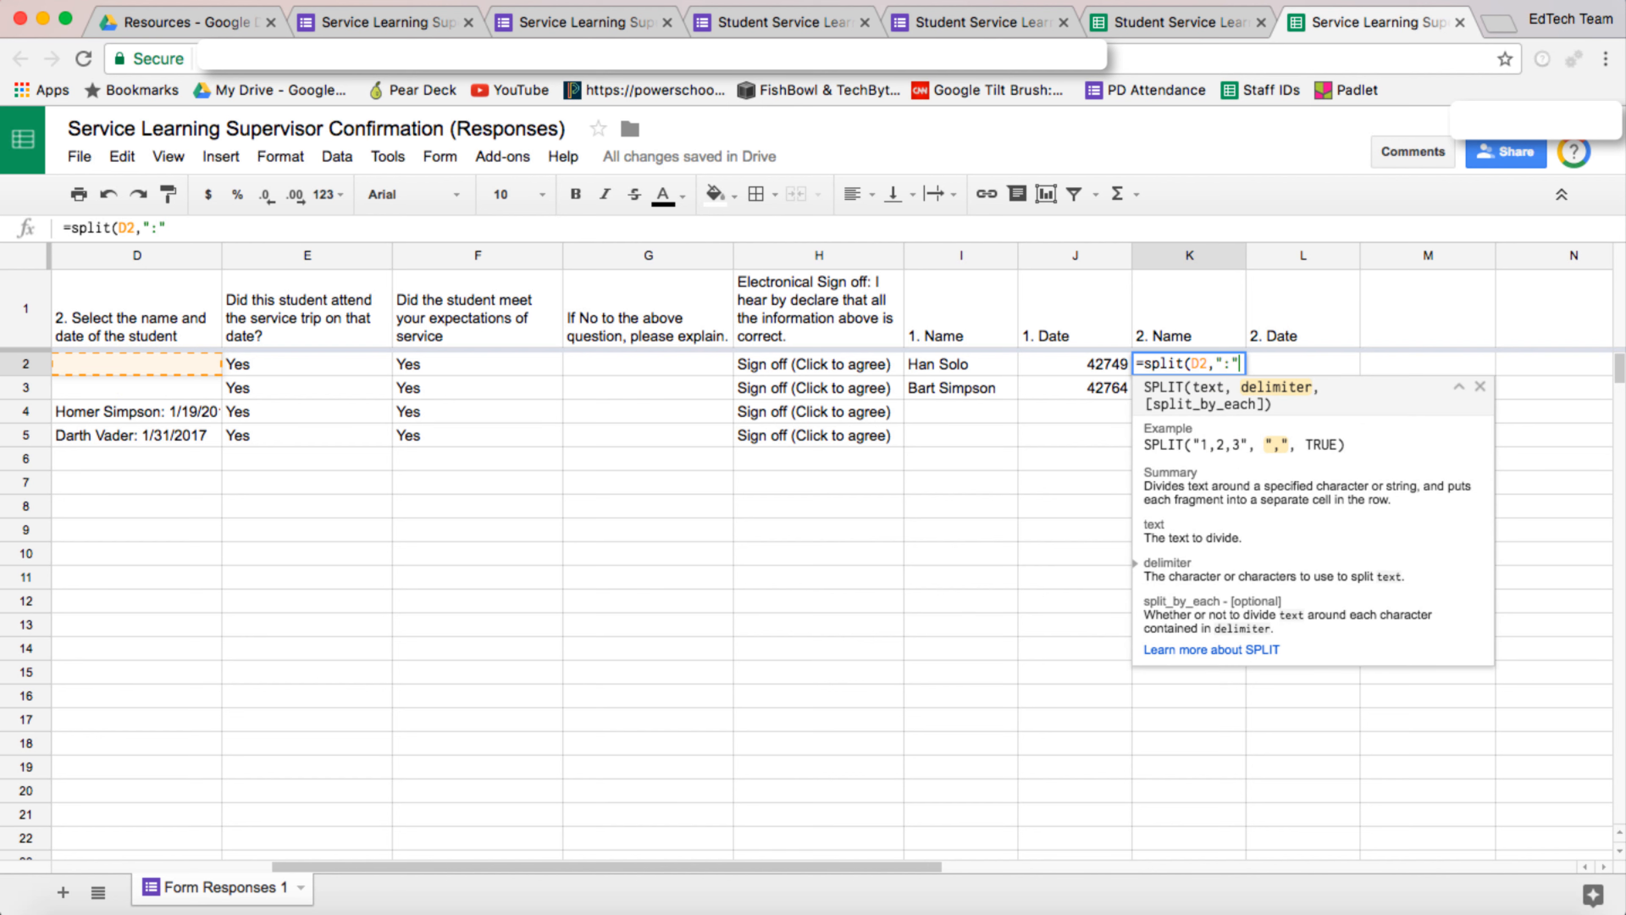
type(")")
key("Return")
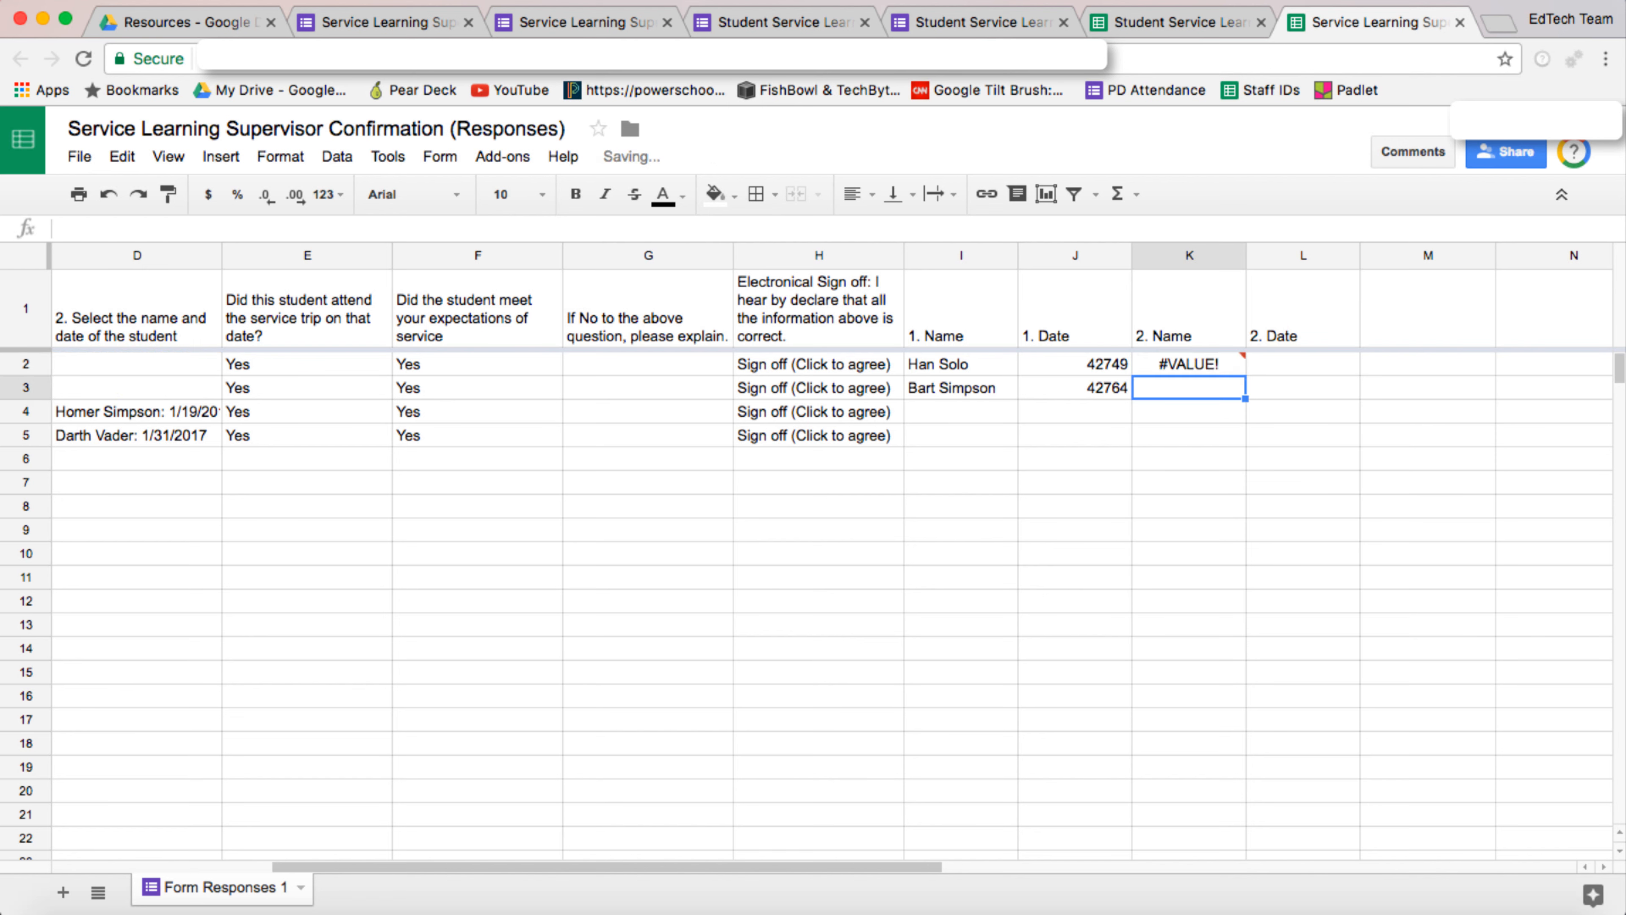
Step: Wrap the split formula in K2 as =iferror(split(D2,":"),"") and fill it down through K5
left_click(1191, 365)
mouse_move(1248, 381)
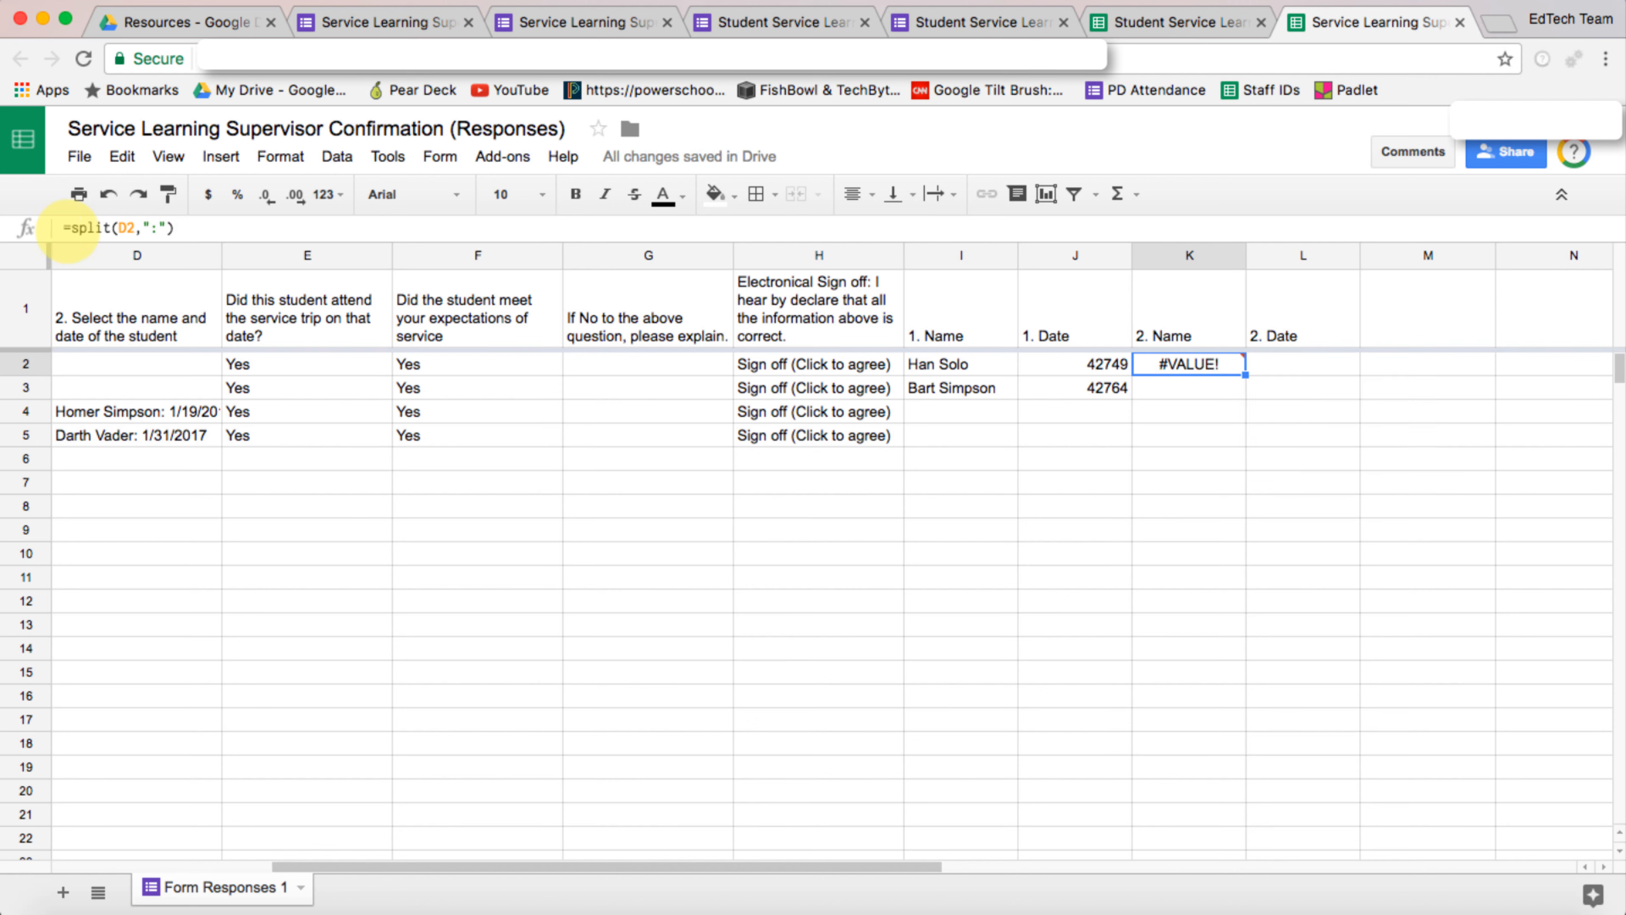
left_click(70, 228)
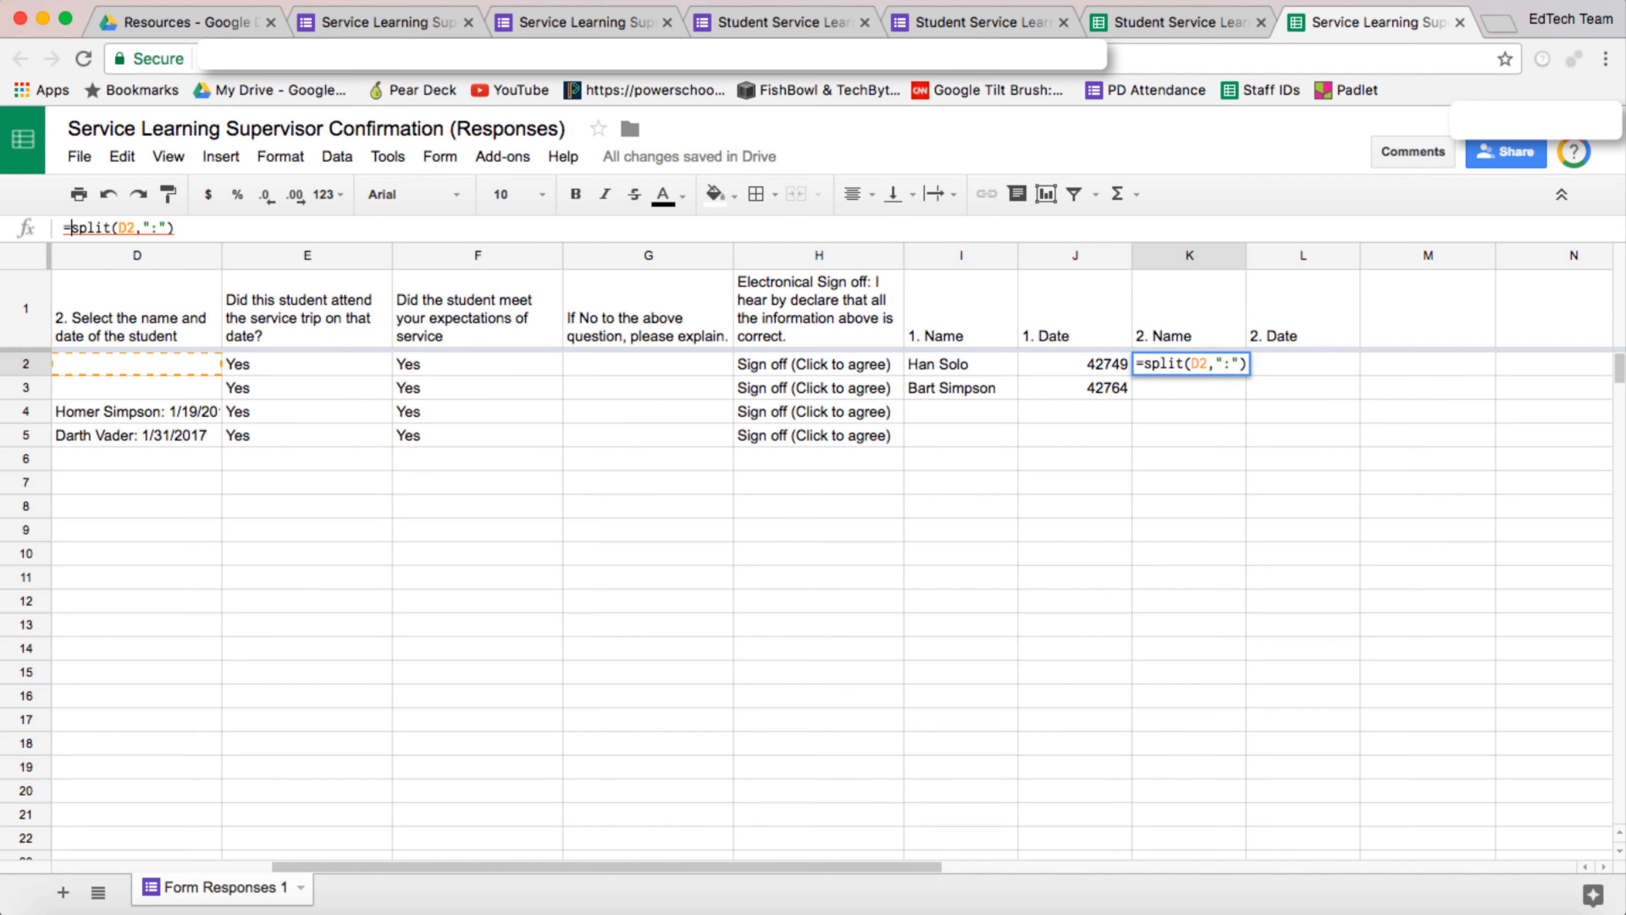
type("iferror")
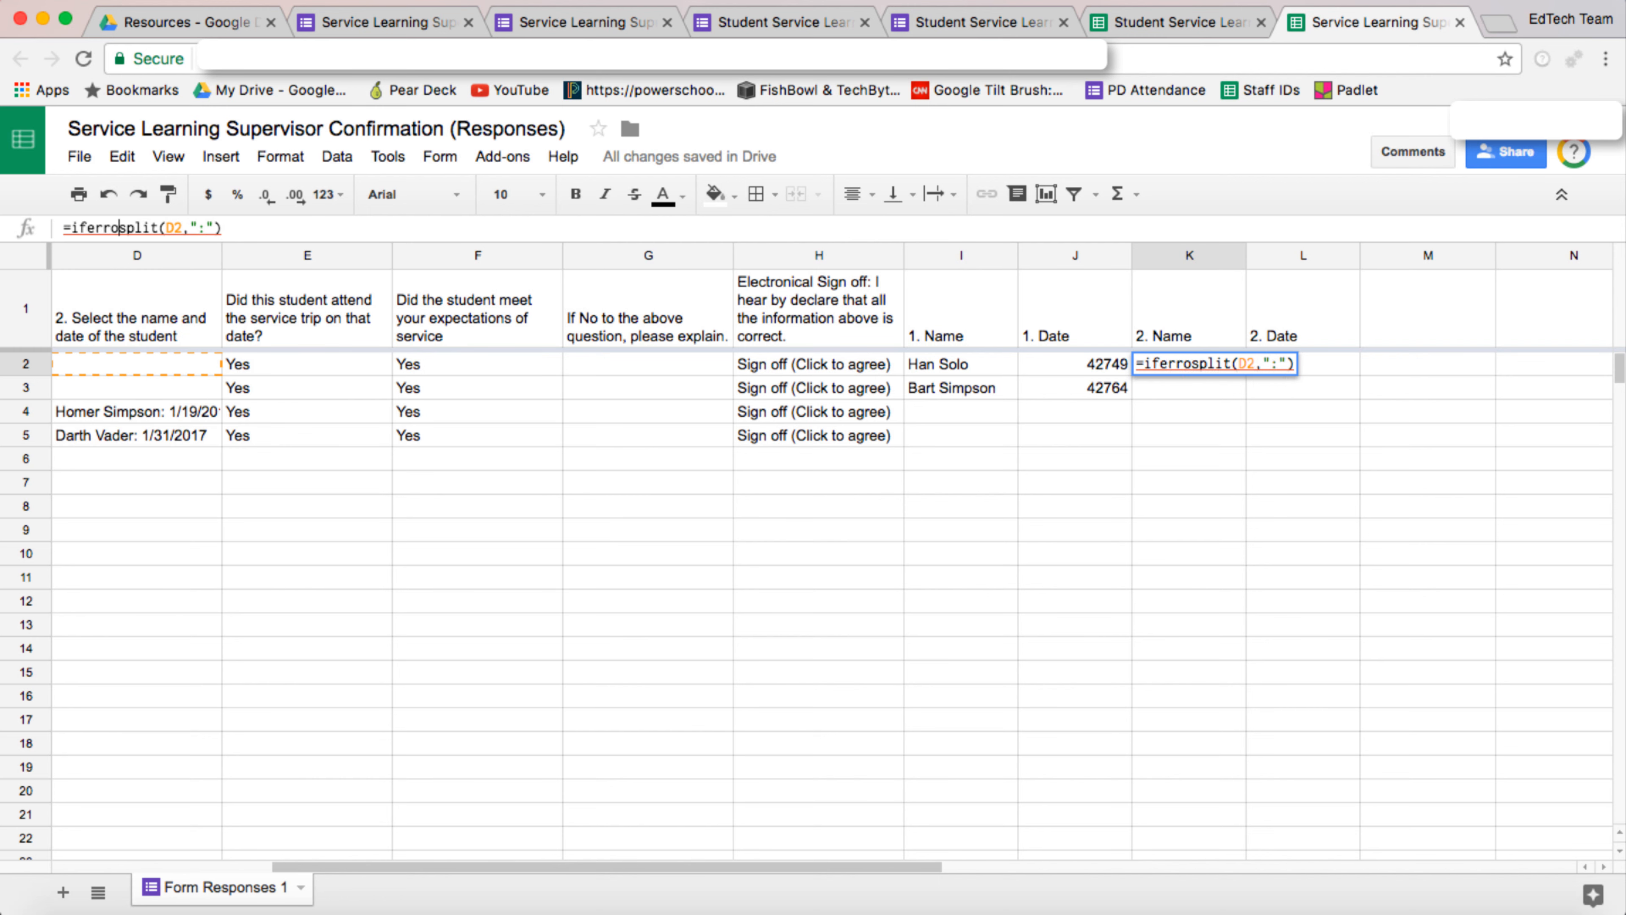
type("(")
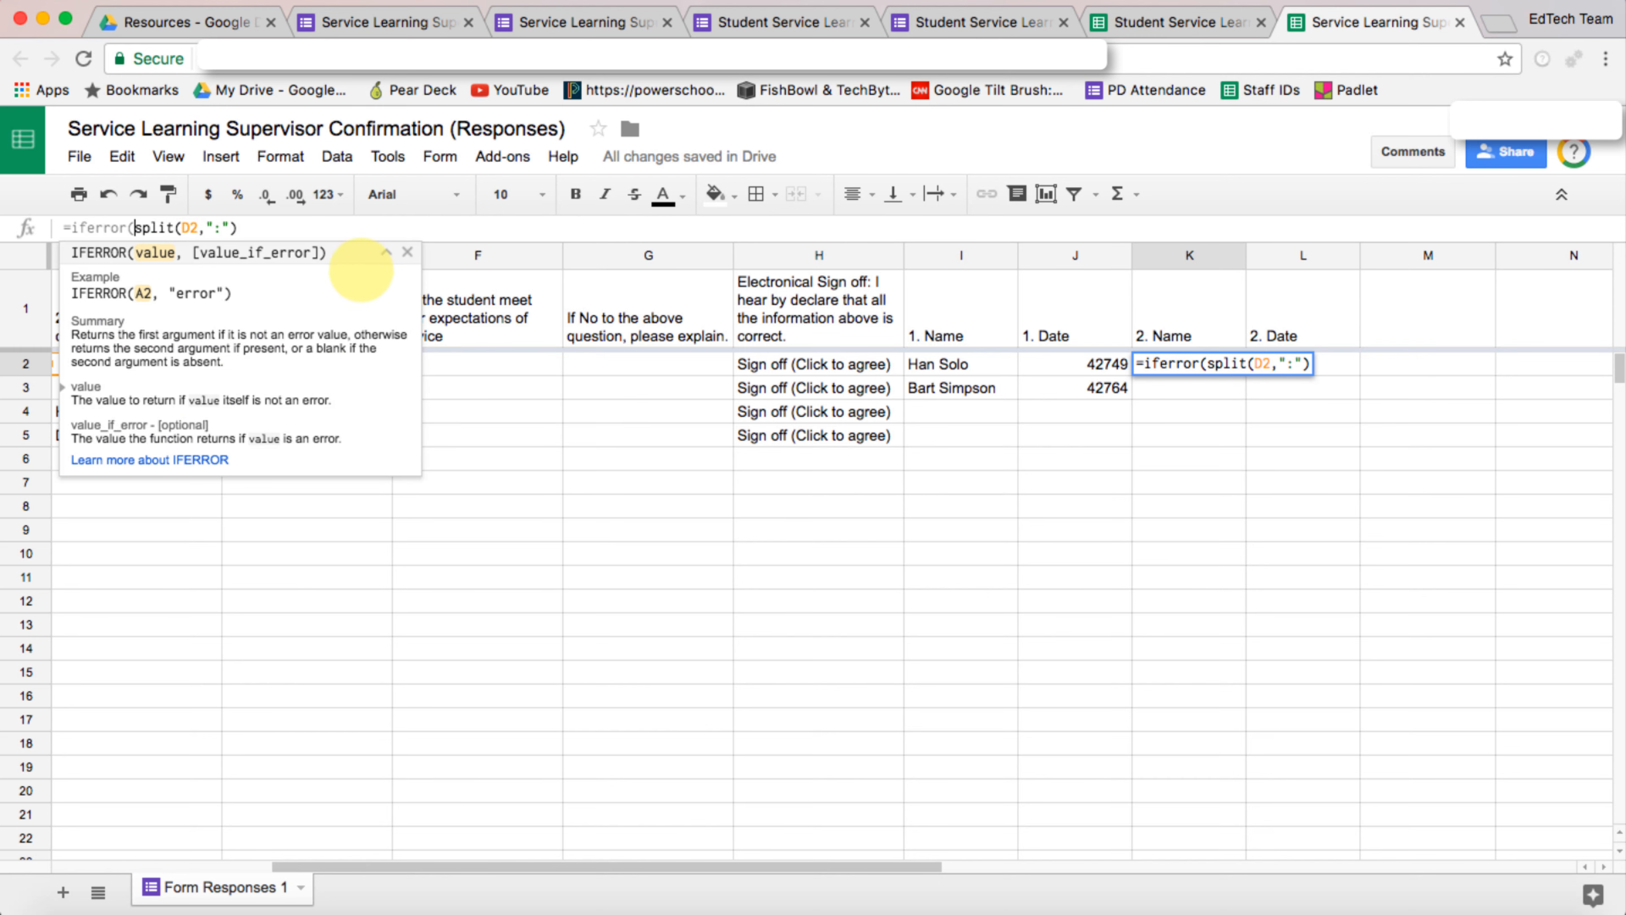
left_click(265, 225)
type(",")
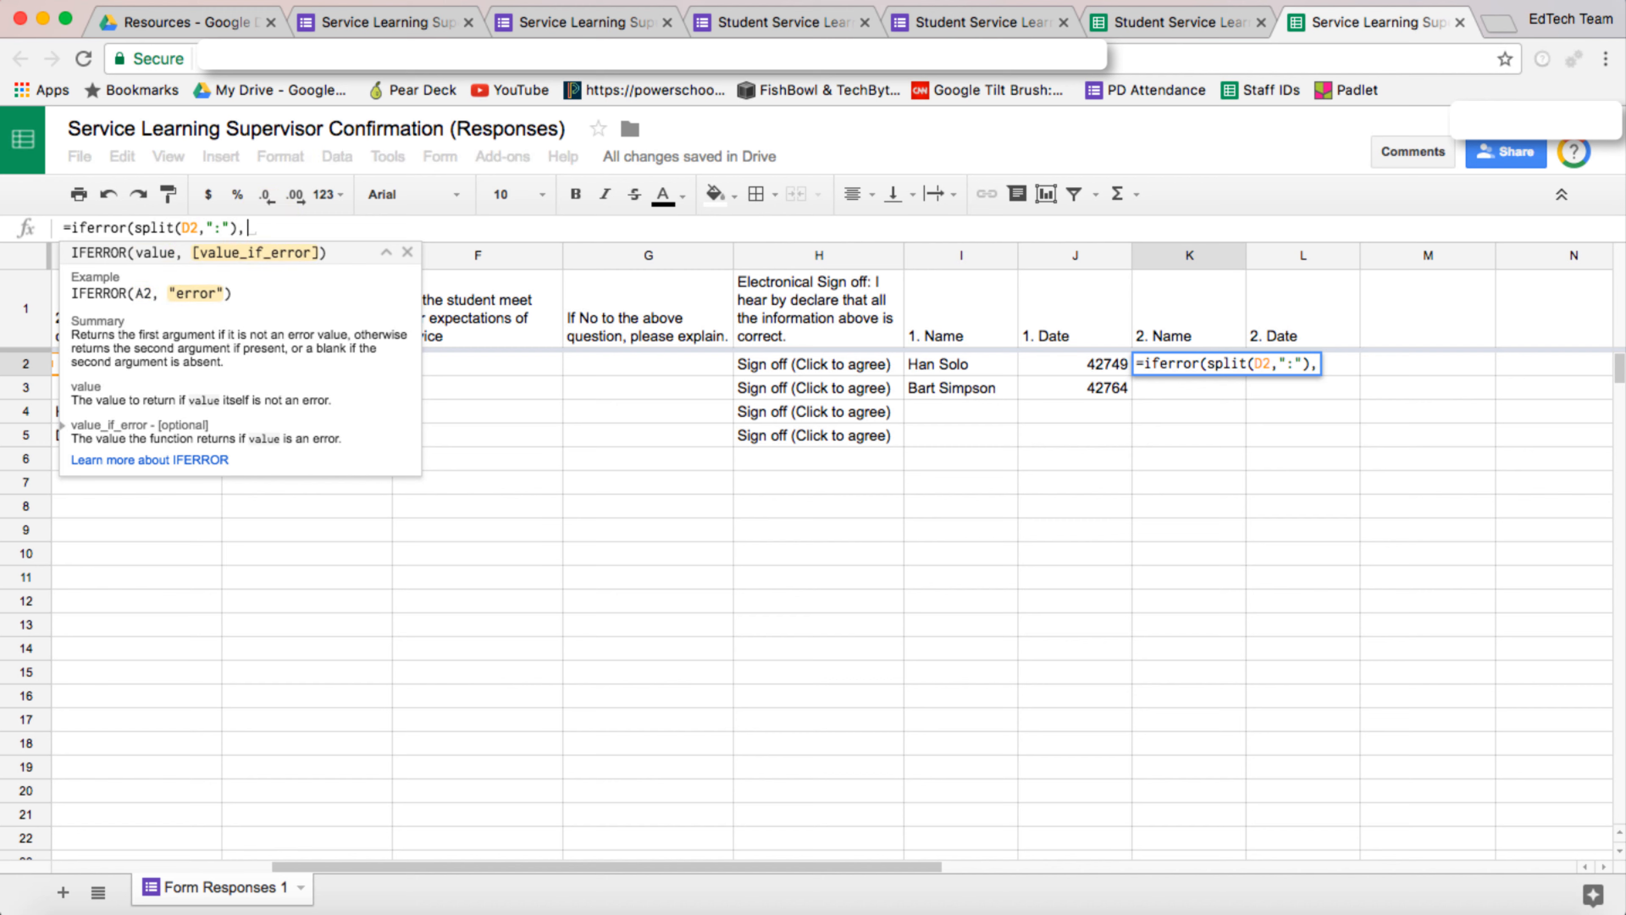
type("\"\")")
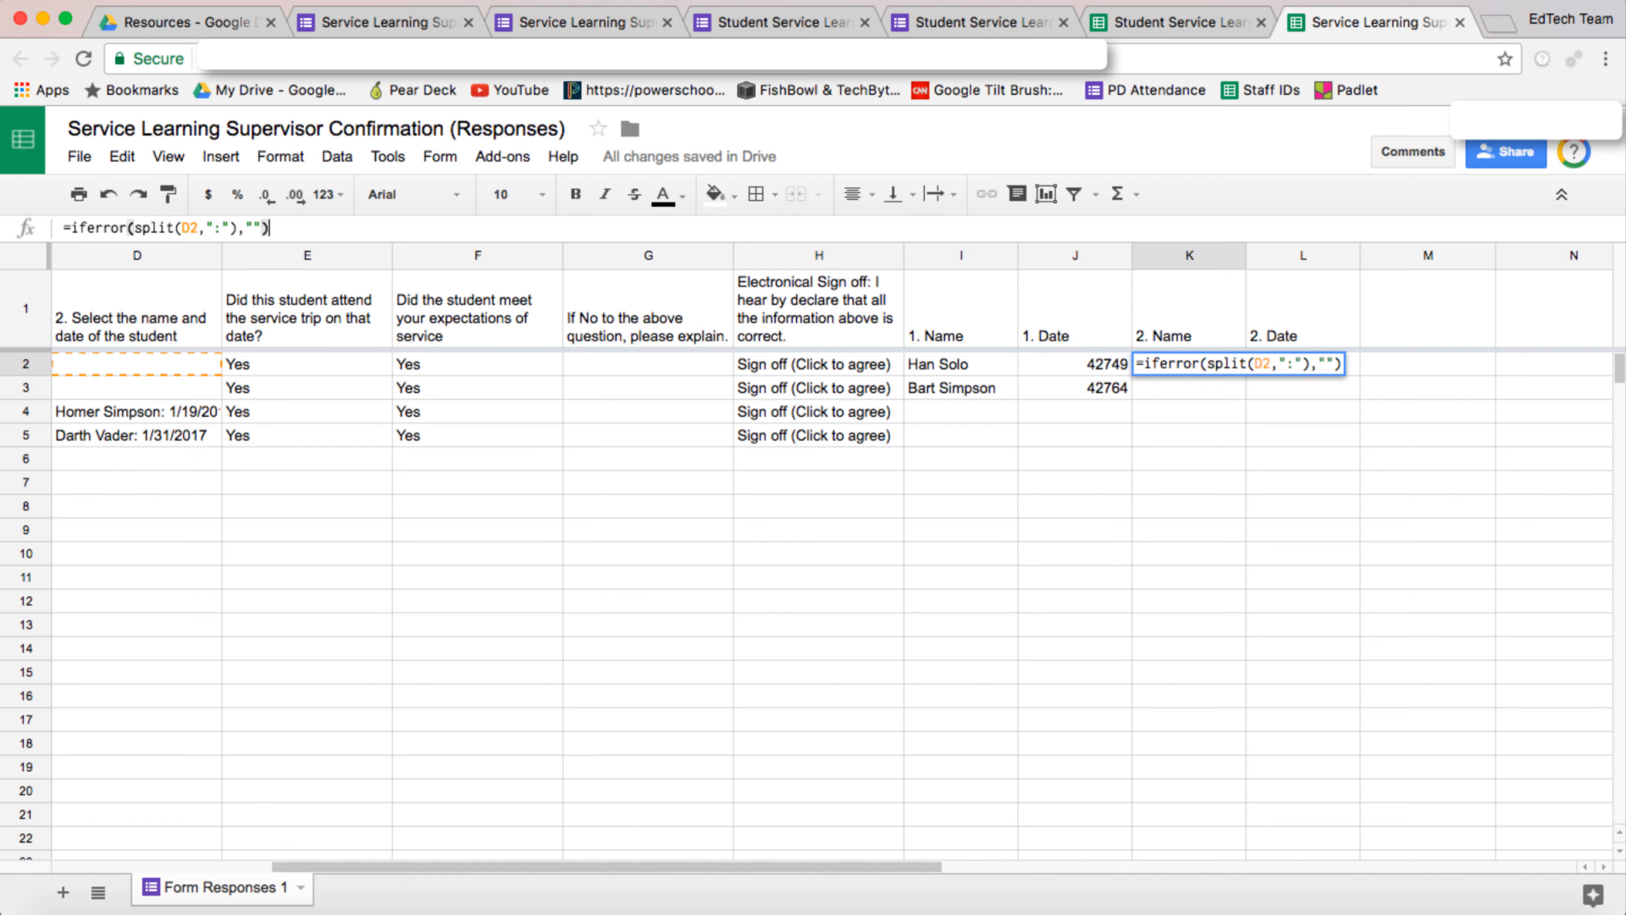
key("Return")
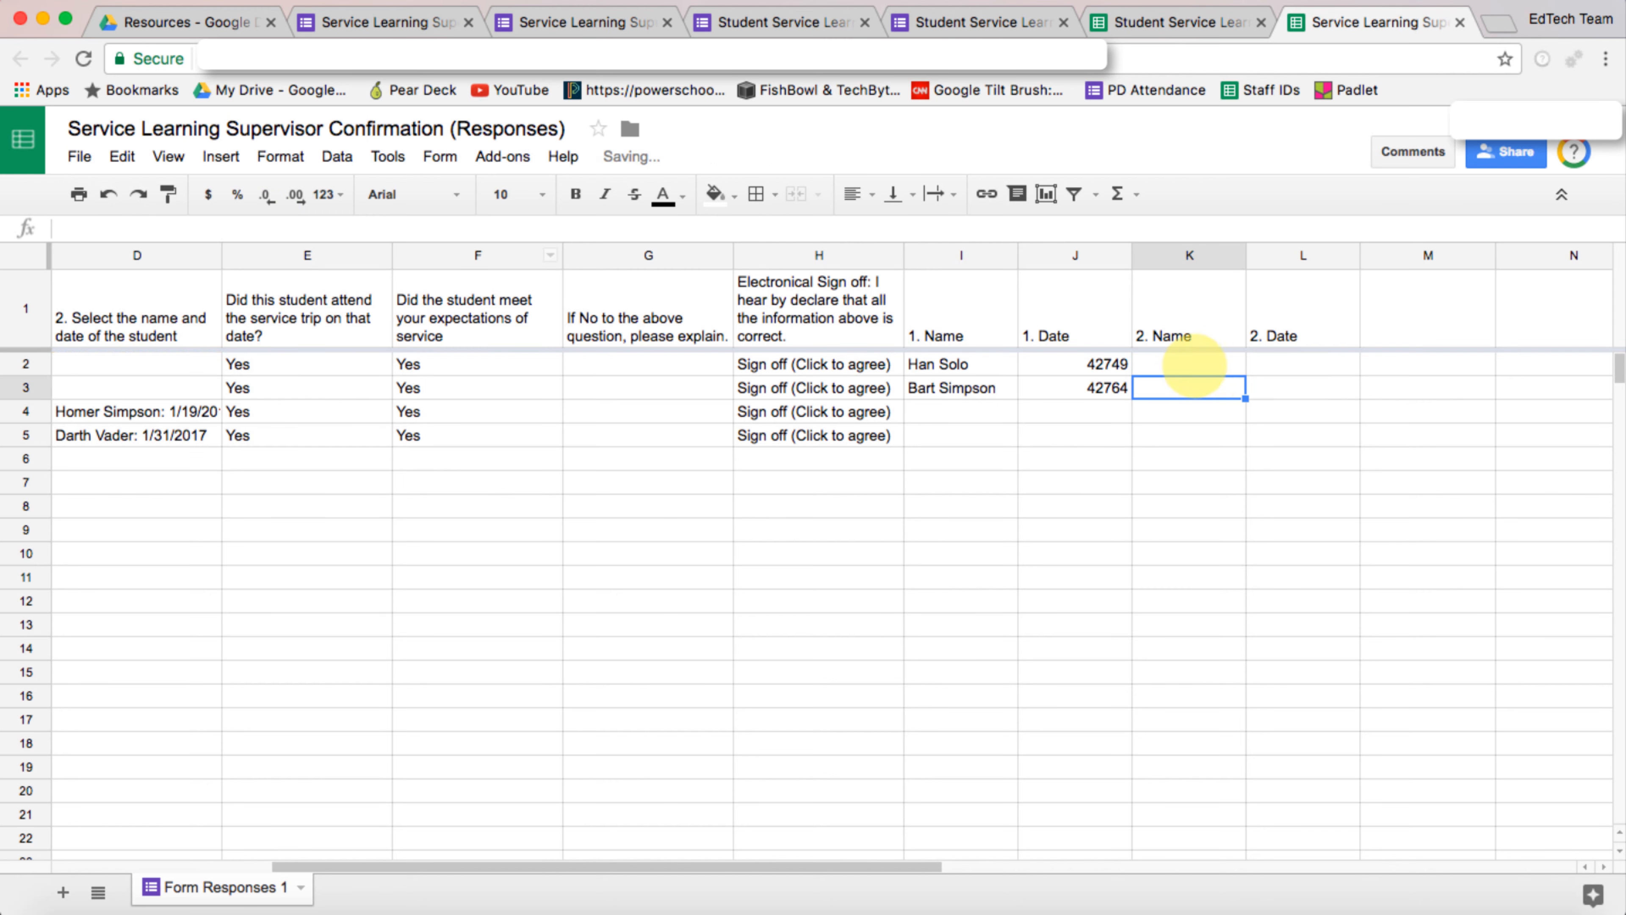
left_click(1232, 364)
left_click_drag(1245, 375, 1226, 427)
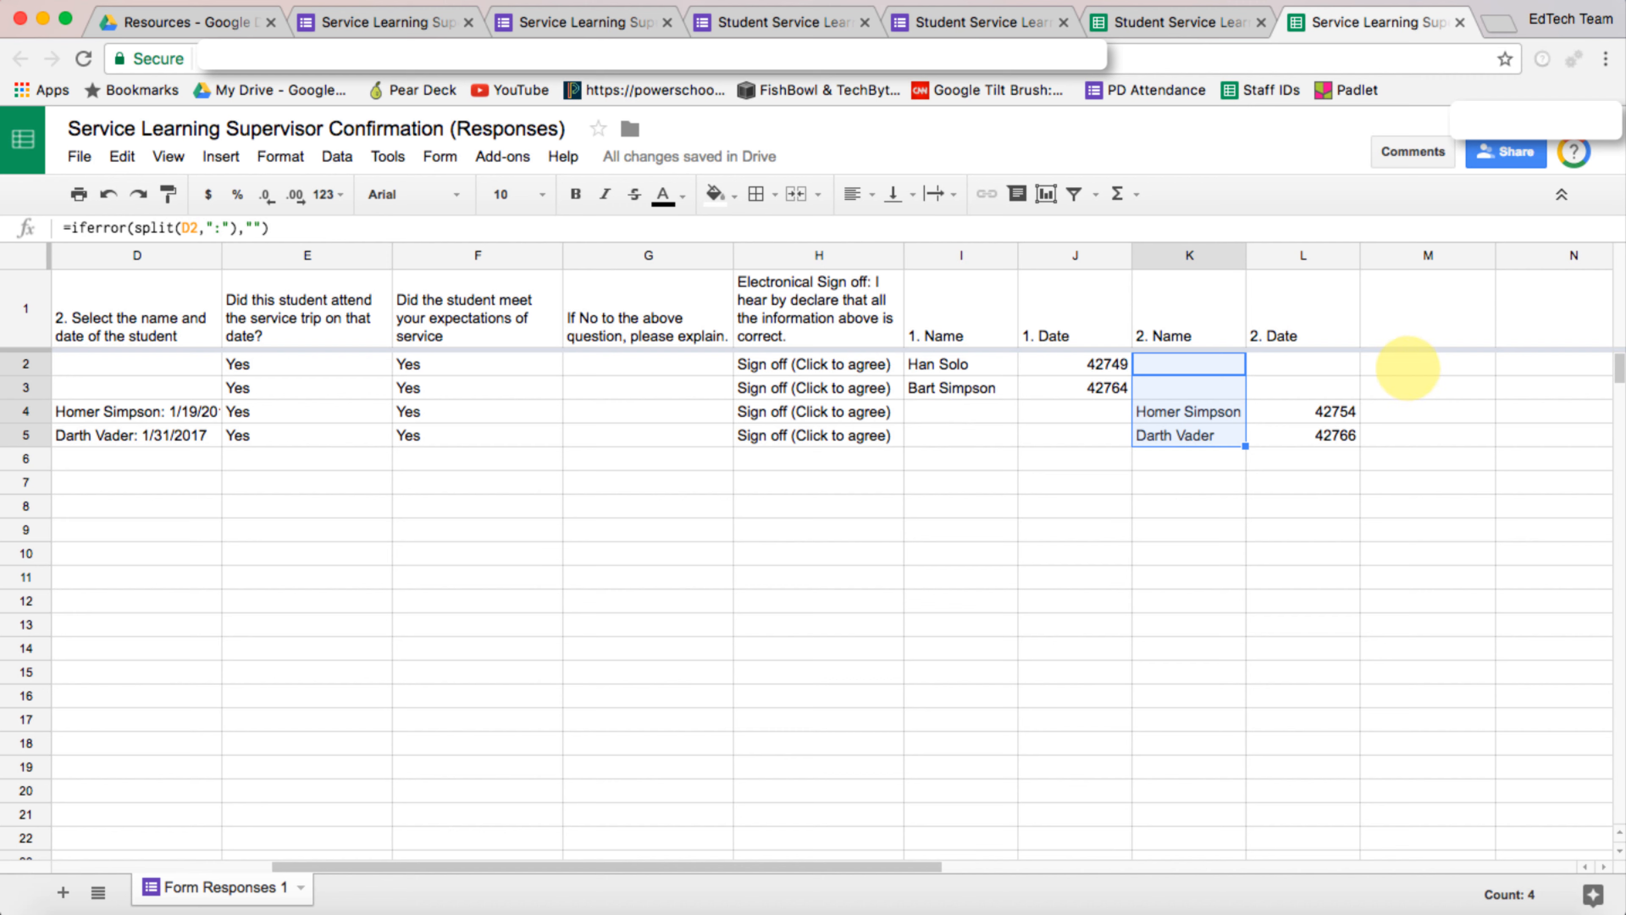
Step: Examine the contents of I2 and J2 and the copied formulas down column I to I5
left_click(960, 364)
key("Right")
key("Right")
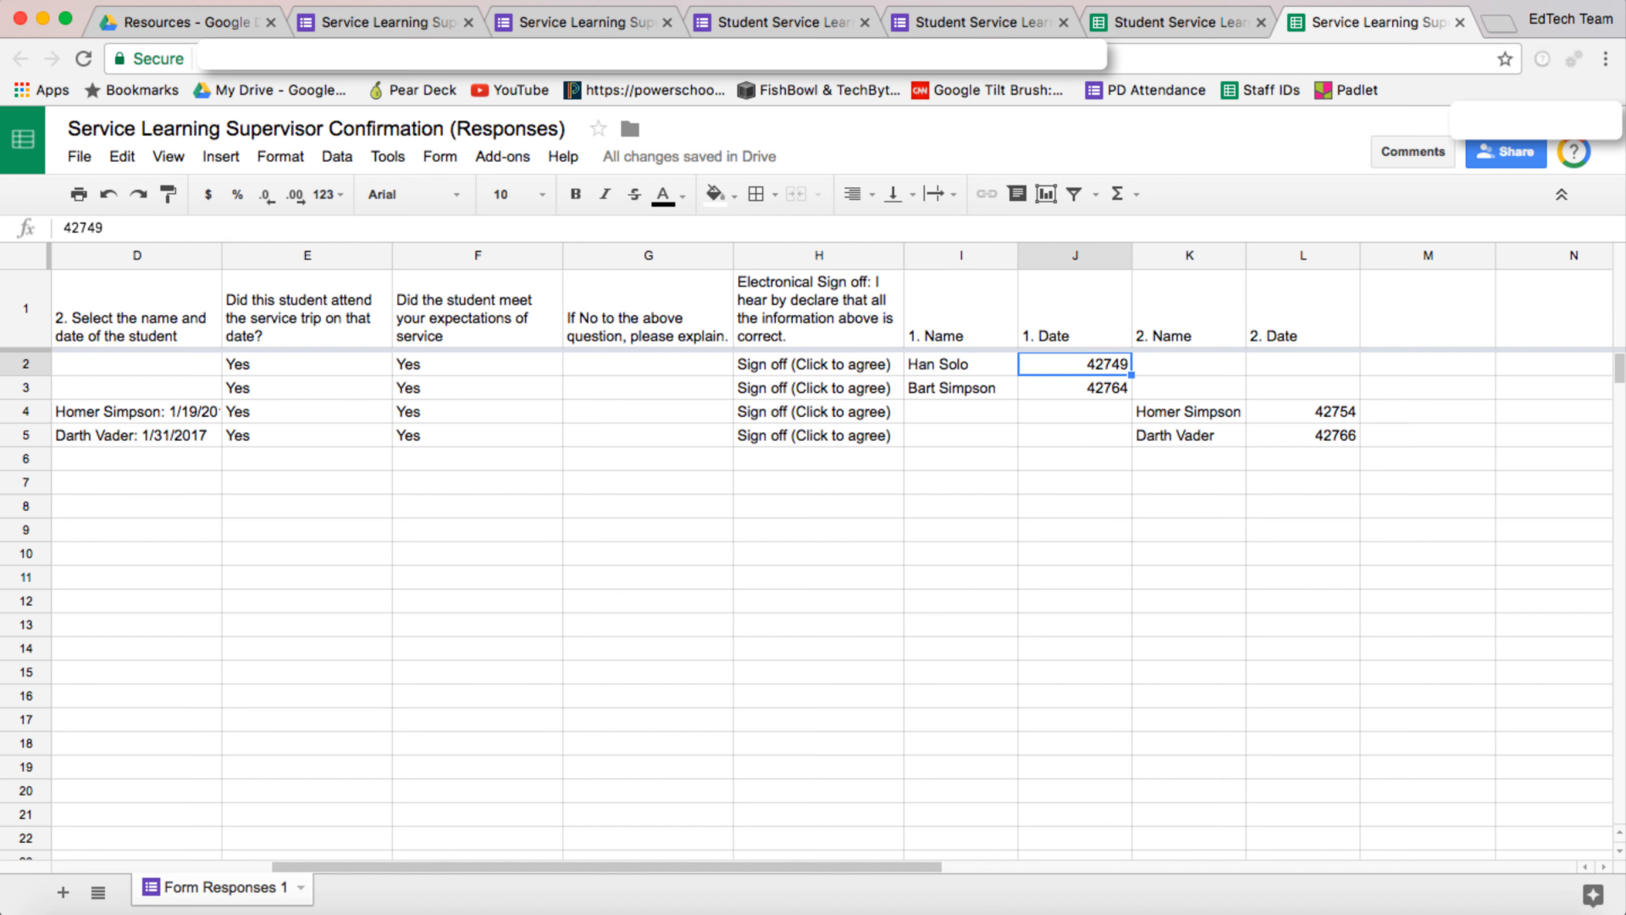
key("Left")
key("Left")
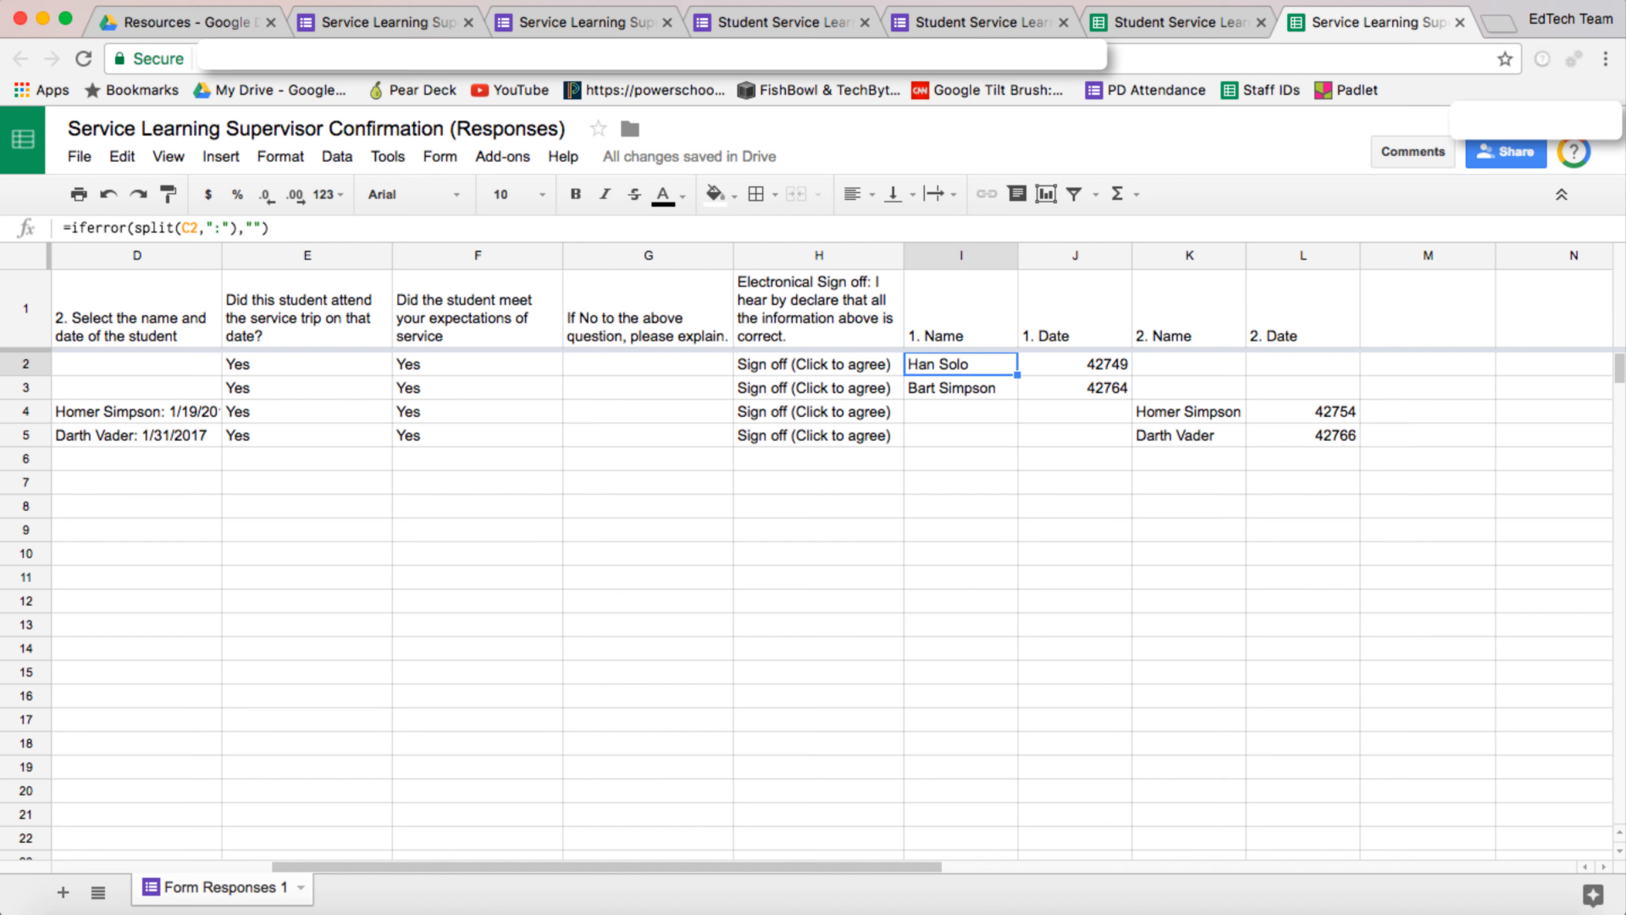
key("Down")
key("Down")
key("Down")
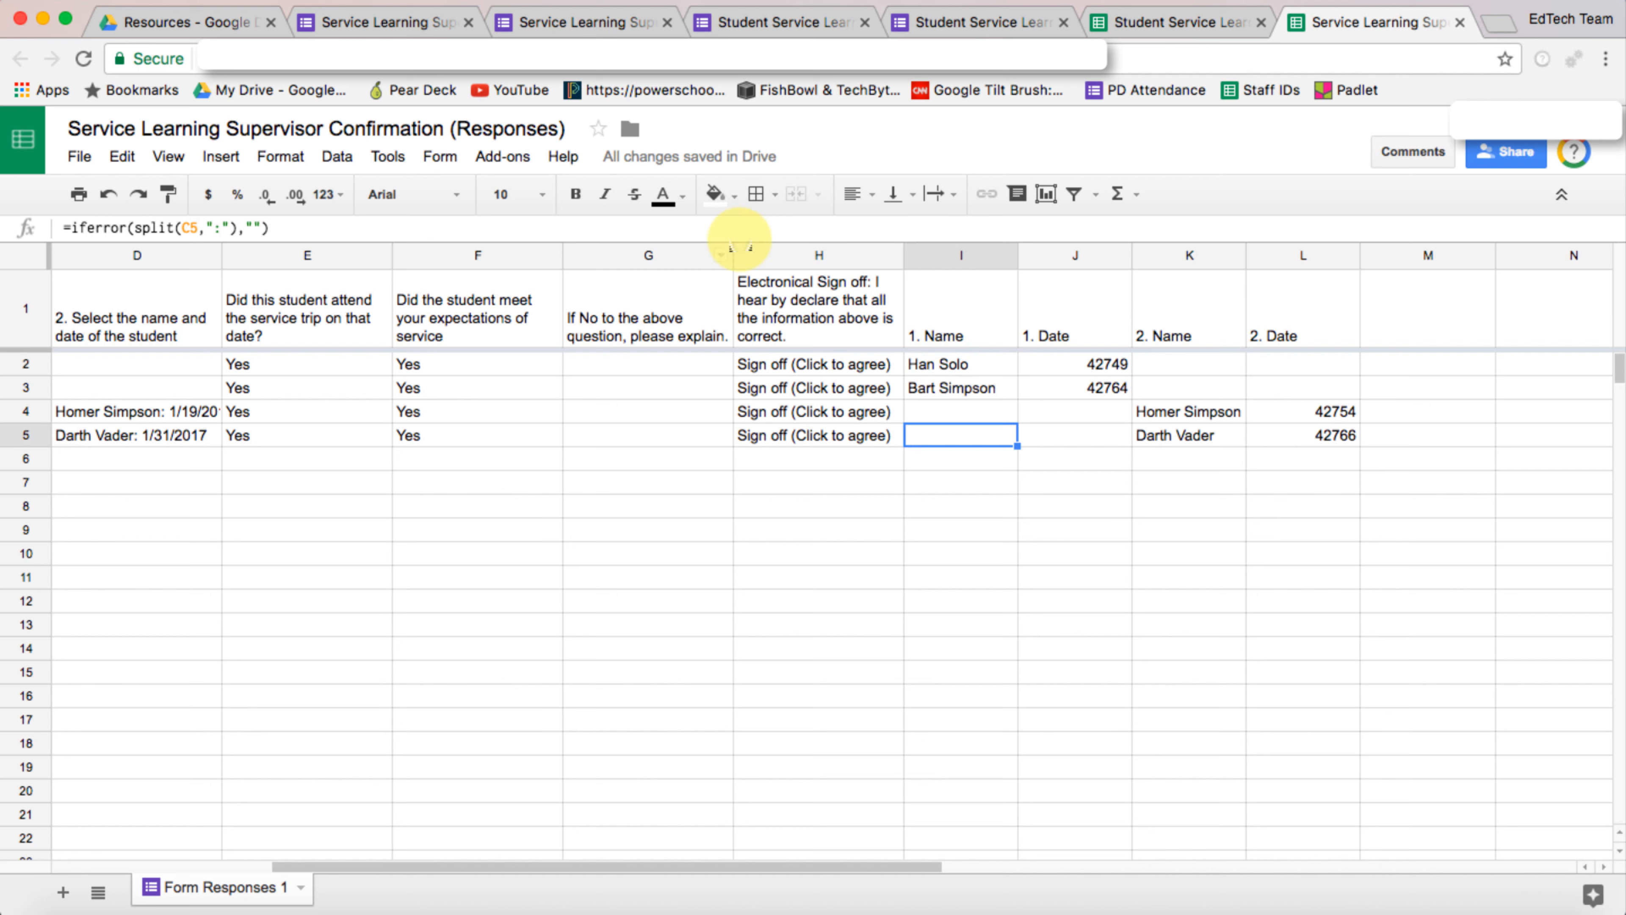
Step: Switch to the Student Service Learning (Responses) spreadsheet and inspect the IMPORTRANGE formula in A1 of the Supervisor Form sheet
left_click(1181, 22)
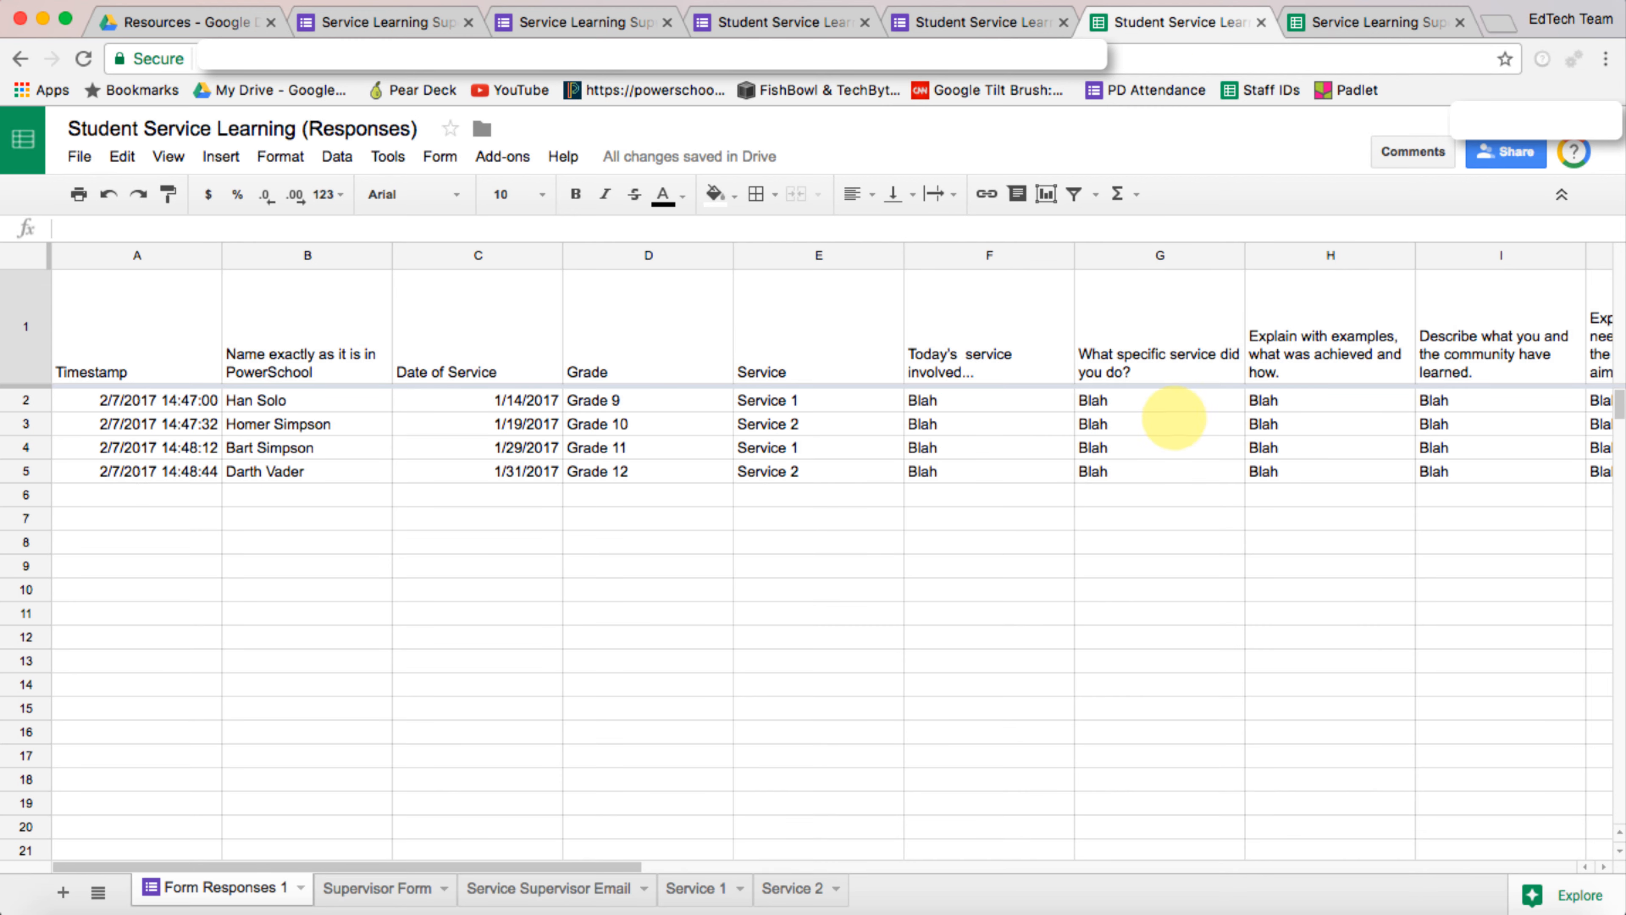
scroll(1299, 478, "right", 10)
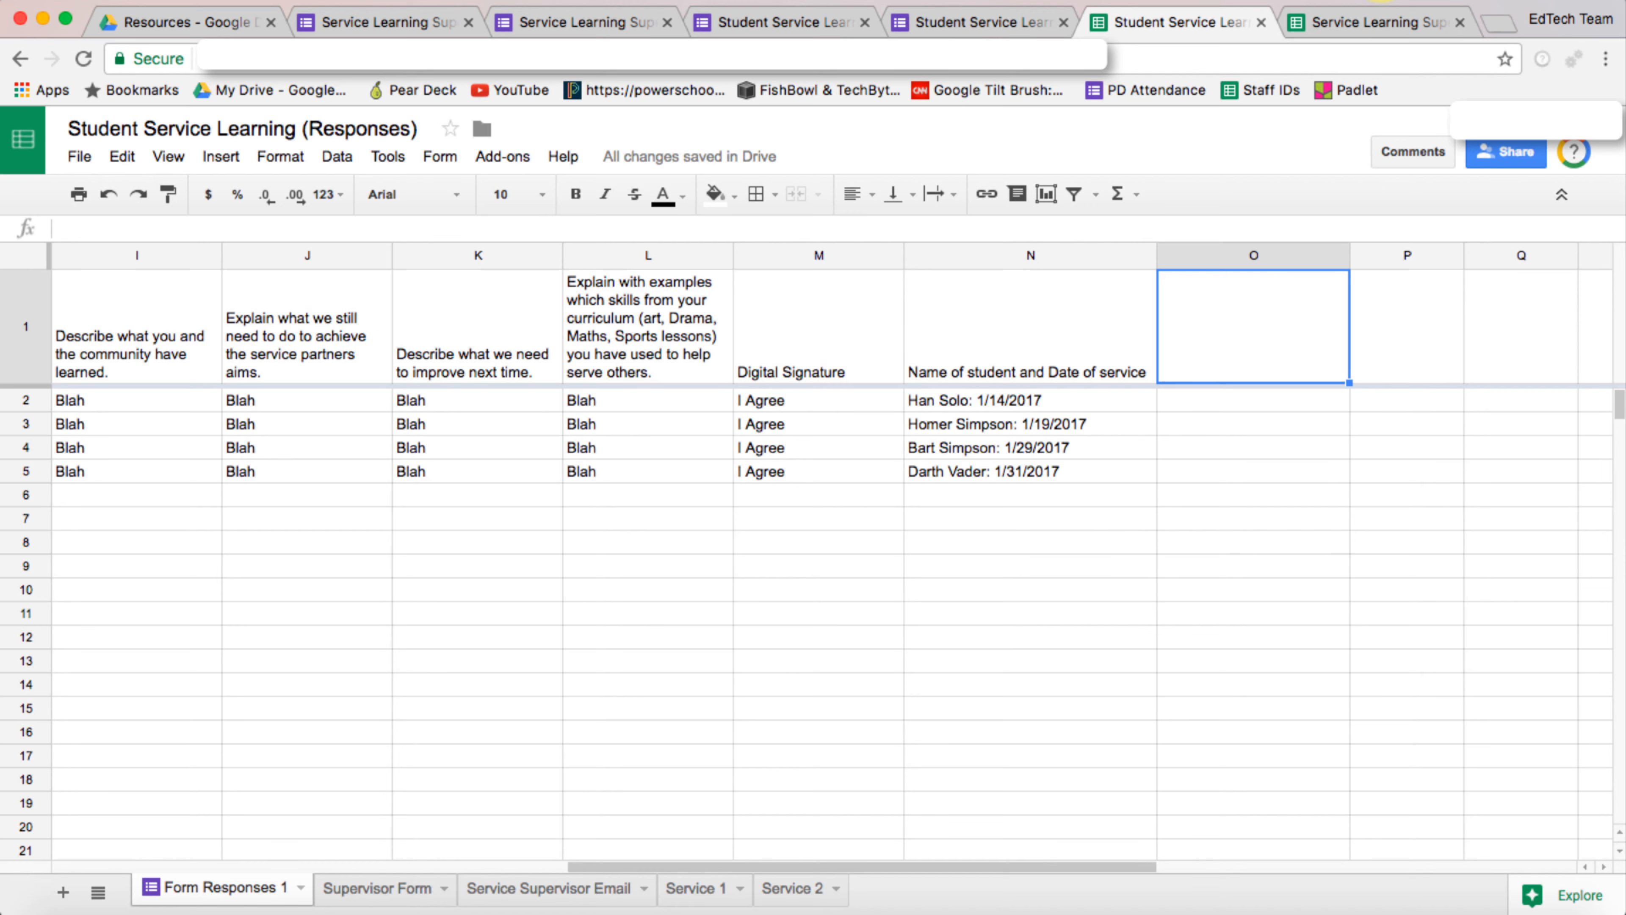
left_click(1361, 21)
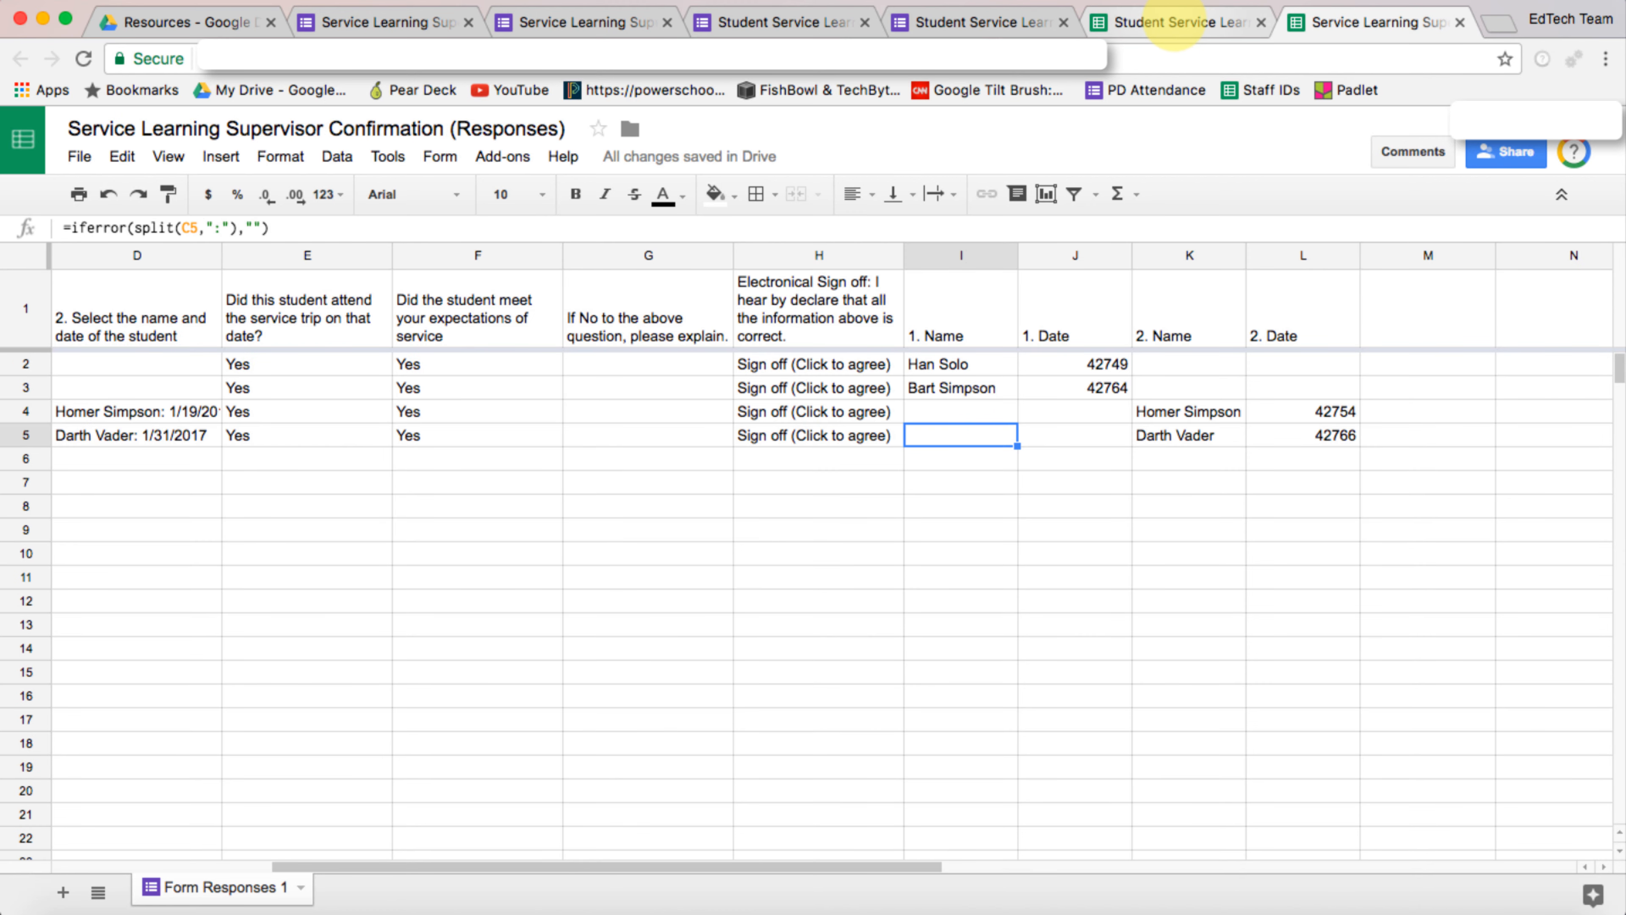
left_click(1171, 23)
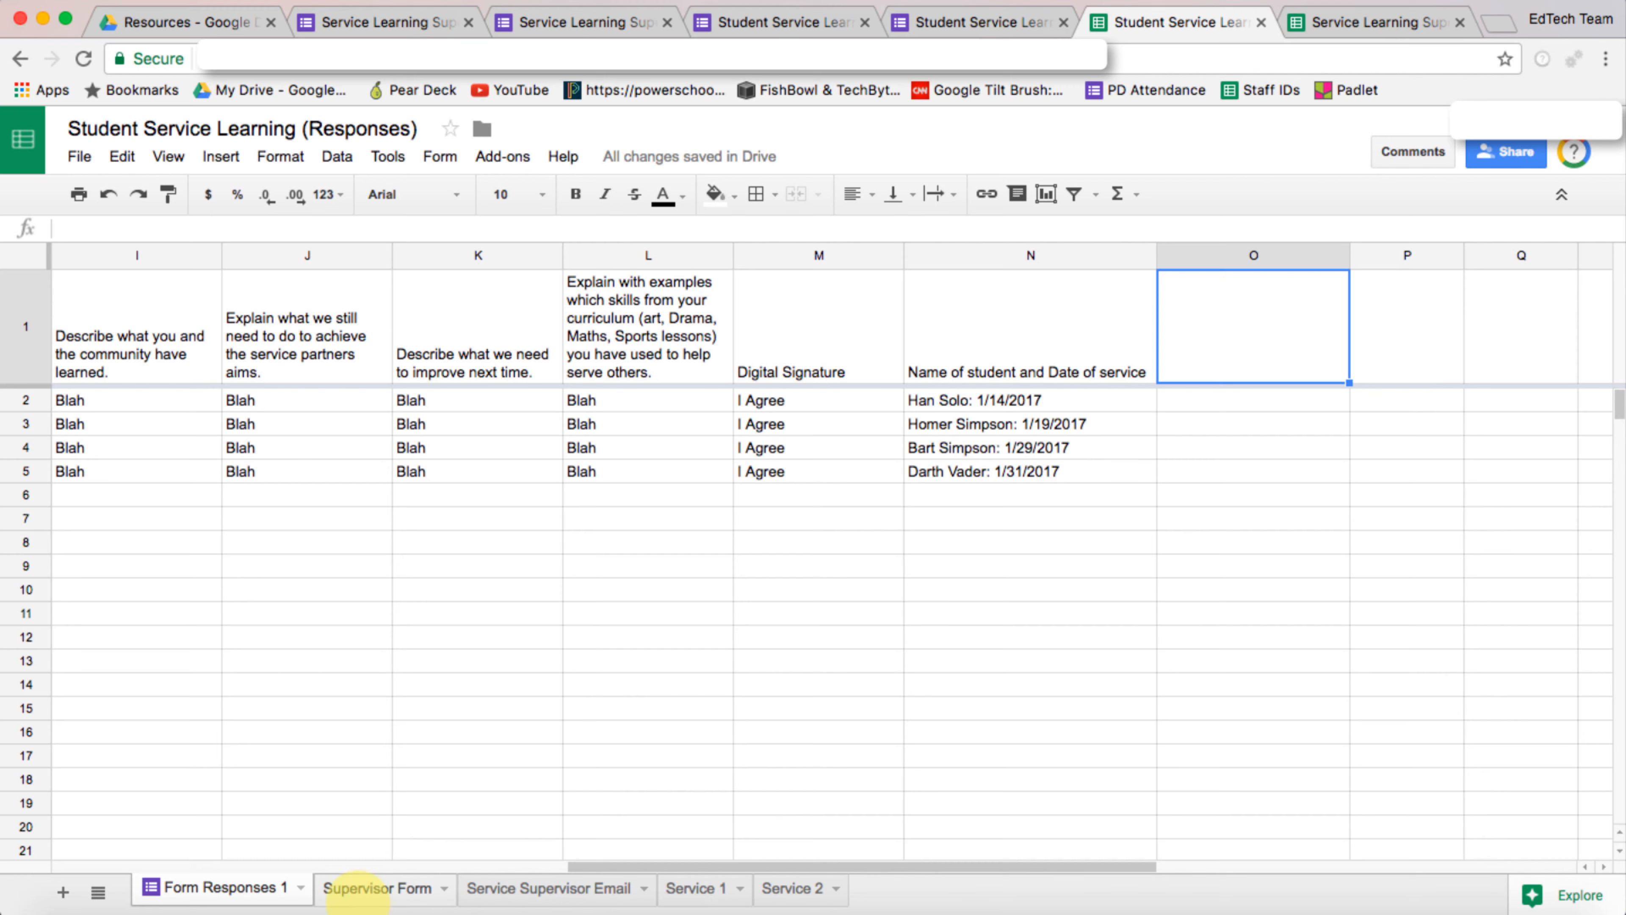
left_click(381, 887)
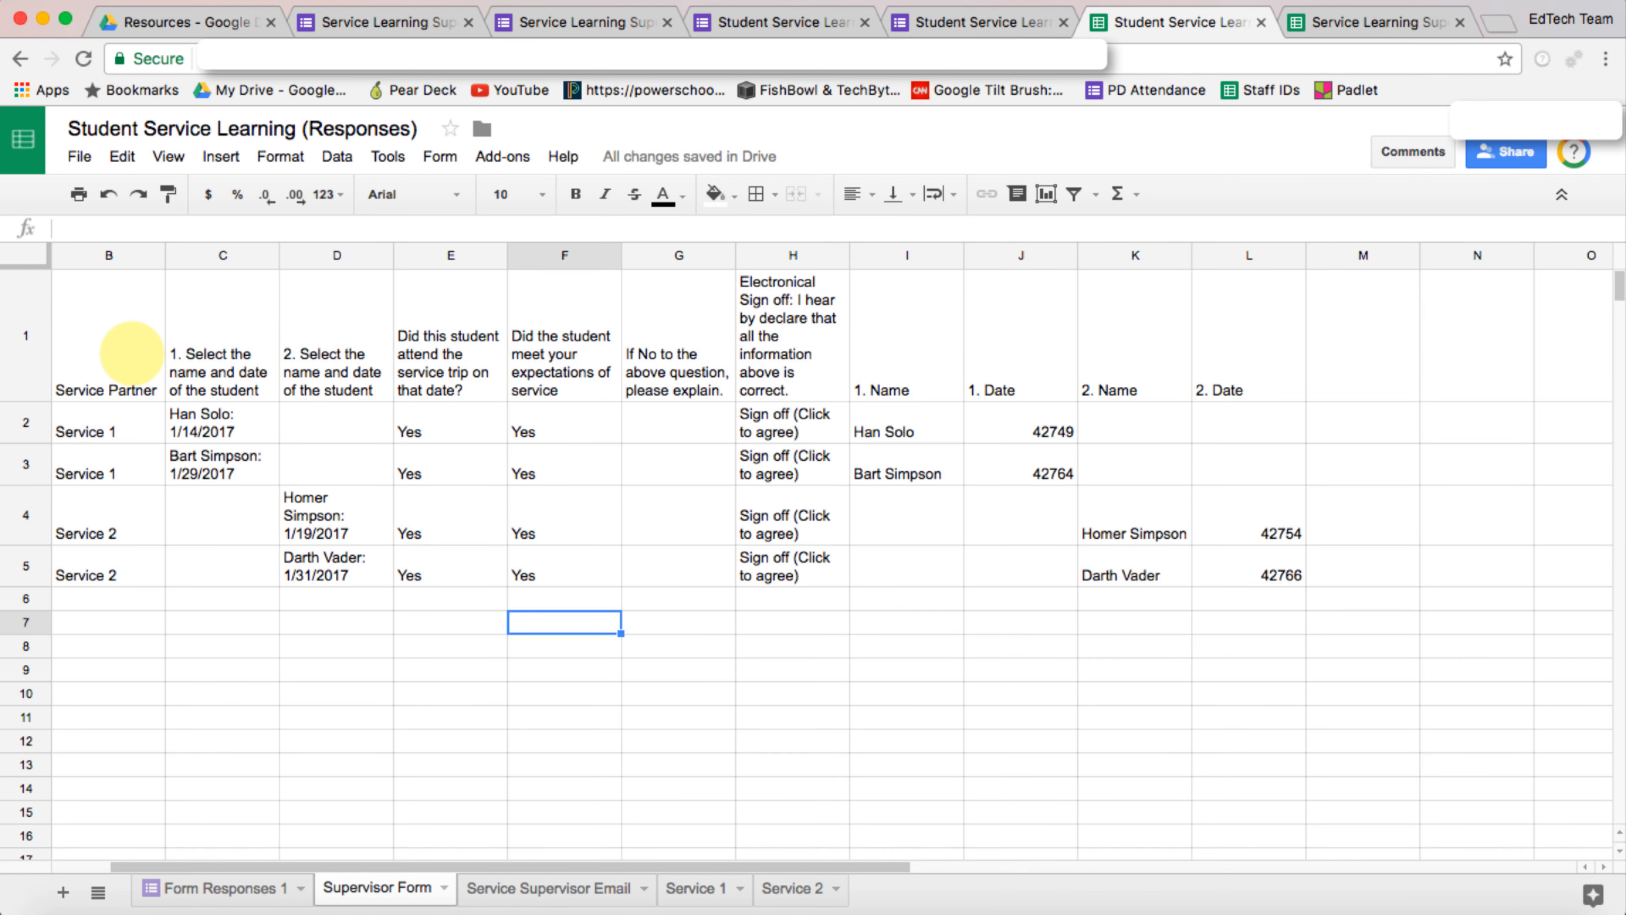
scroll(193, 363, "left", 2)
left_click(96, 338)
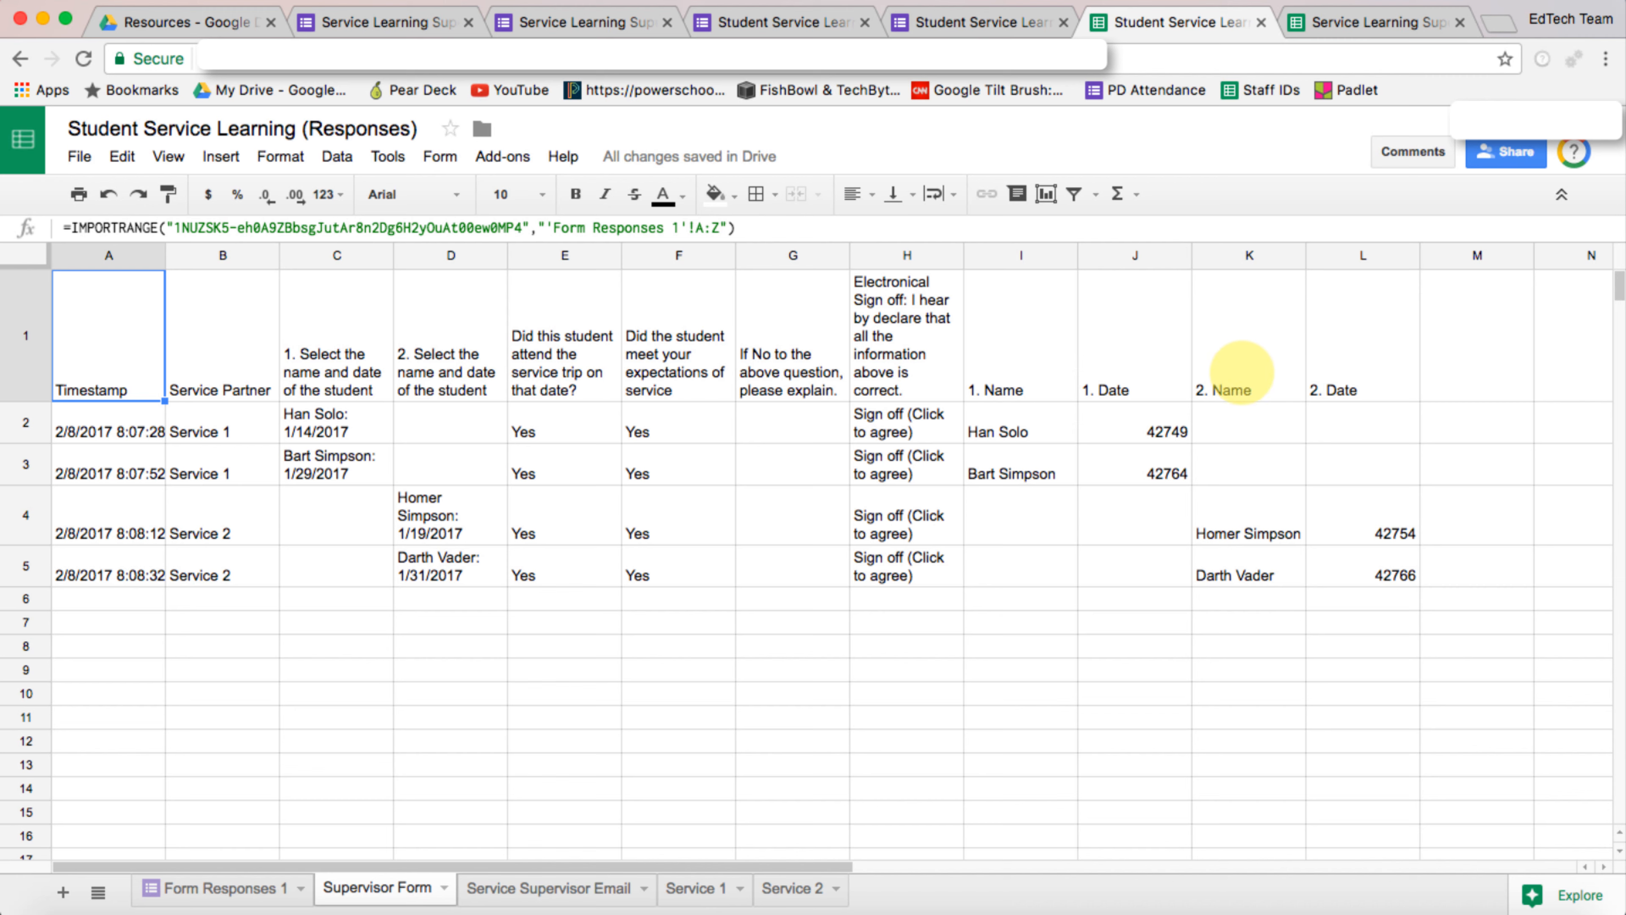
Step: Add the header "Unique Key" in O1 of the Form Responses 1 sheet
left_click(224, 888)
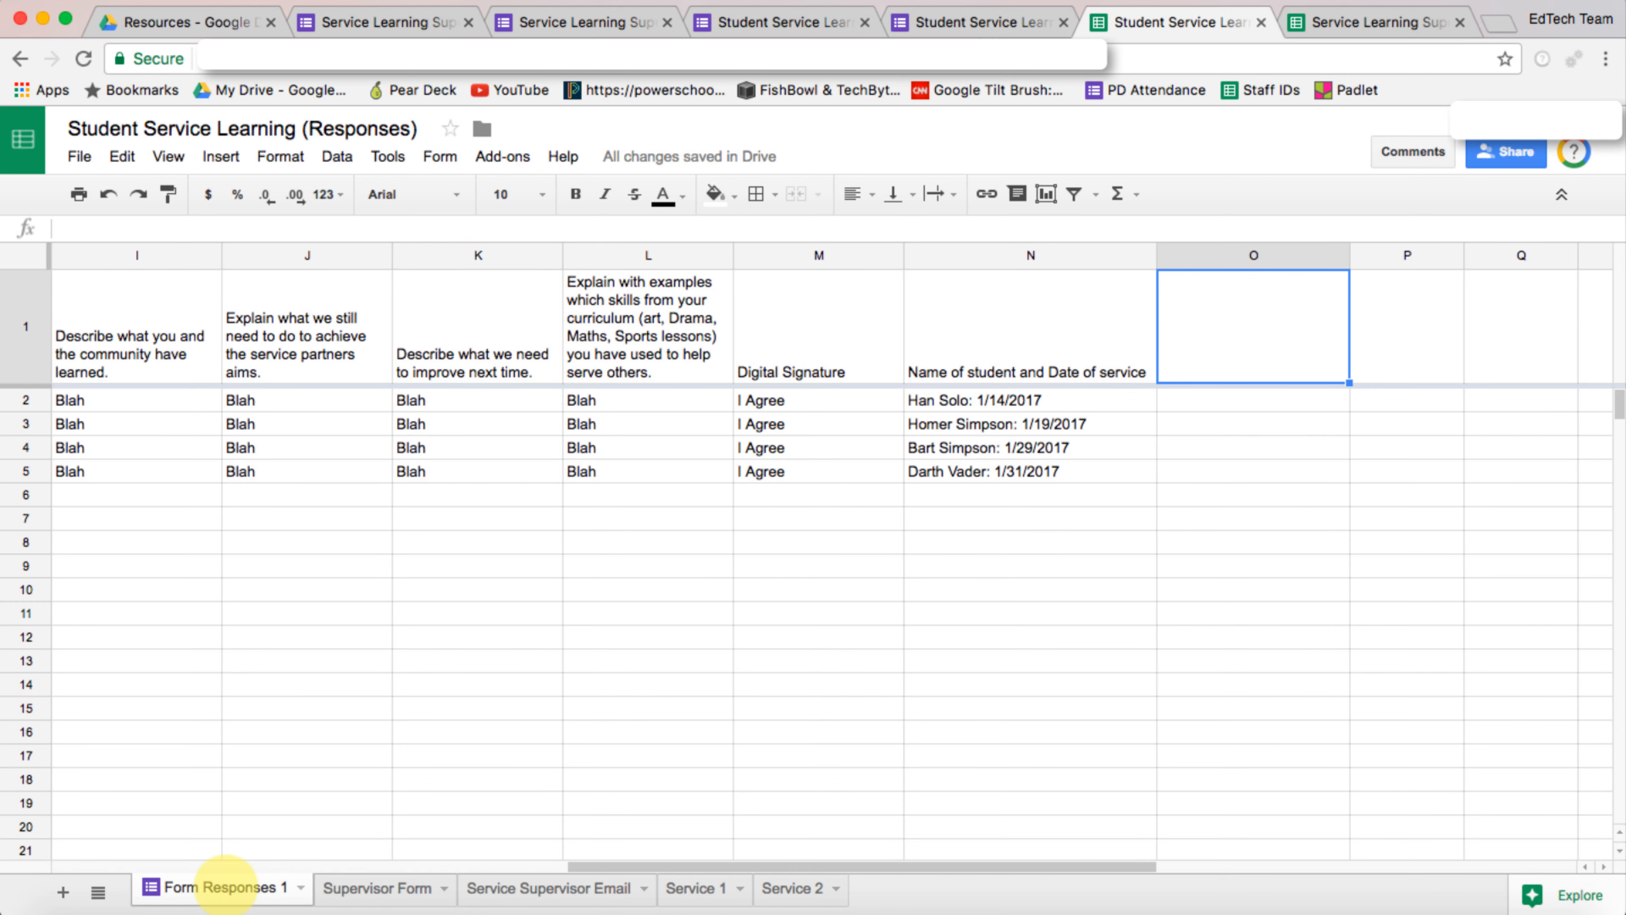
type("Unique Key")
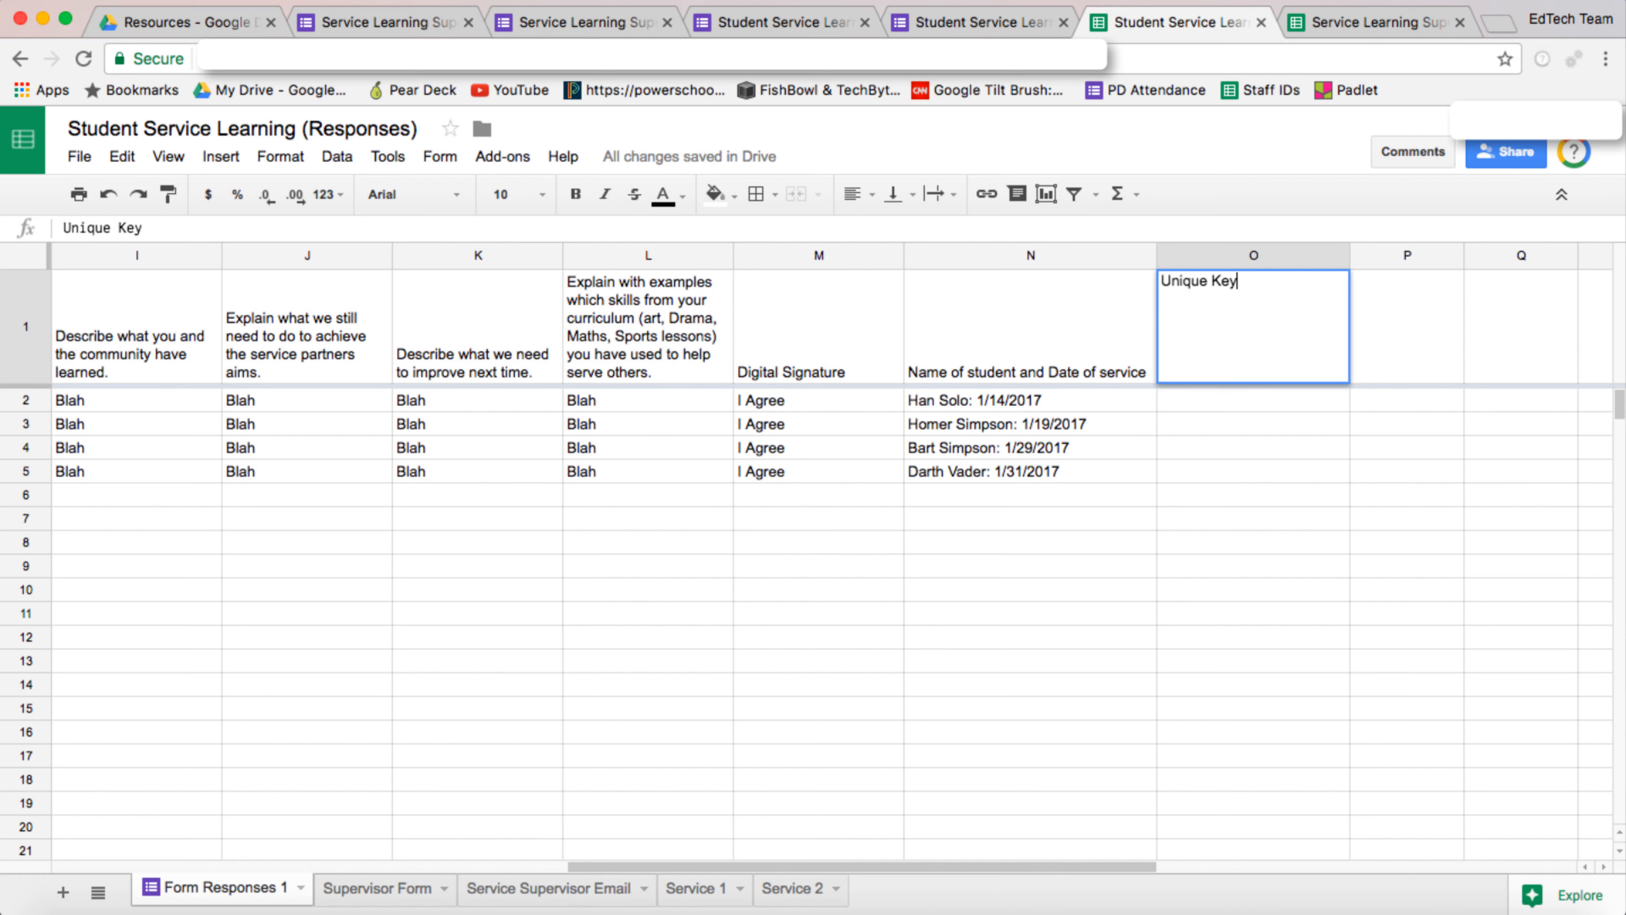
key("Return")
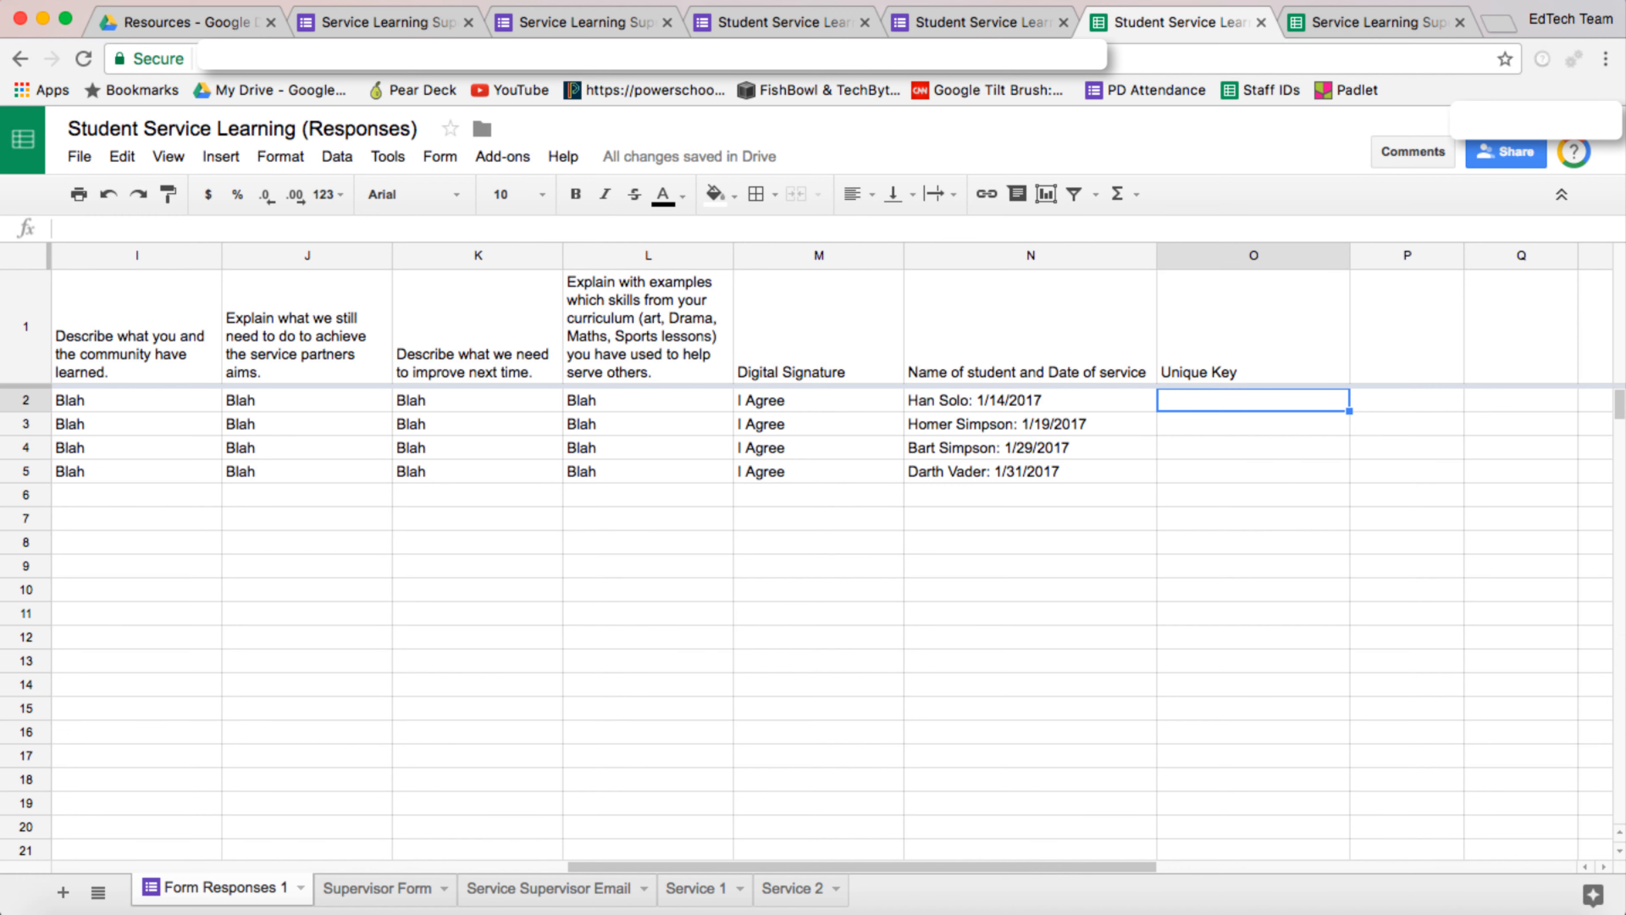
Step: Enter the formula =SUBSTITUTE(B2," ","") in O2 to strip the space from the student's name
scroll(1052, 392, "left", 10)
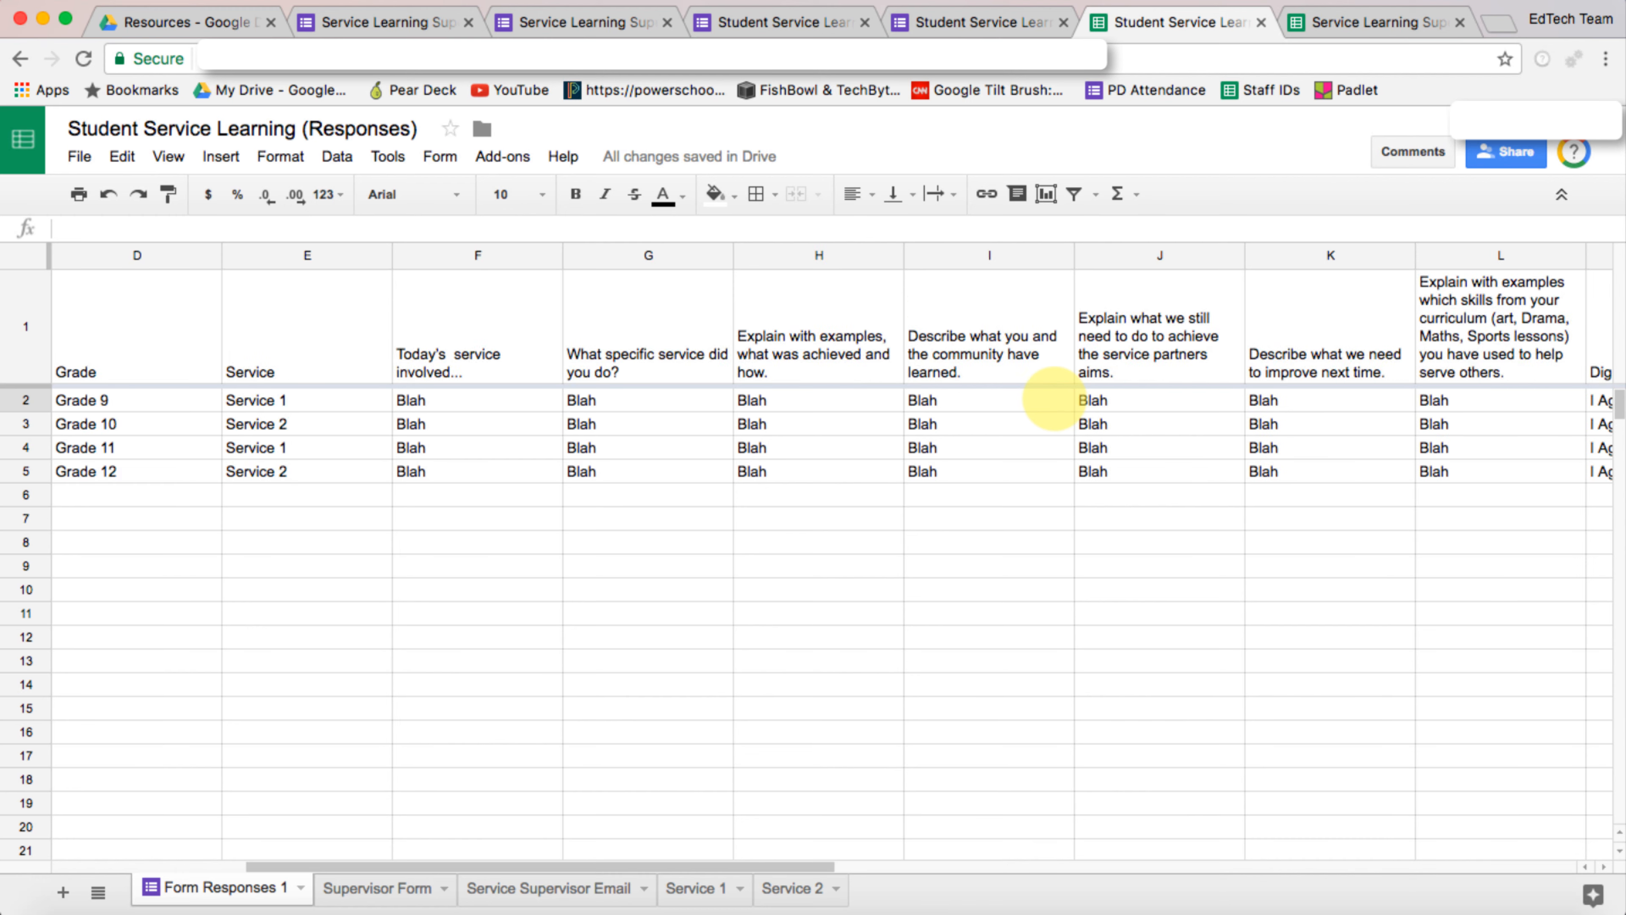
scroll(1053, 393, "left", 4)
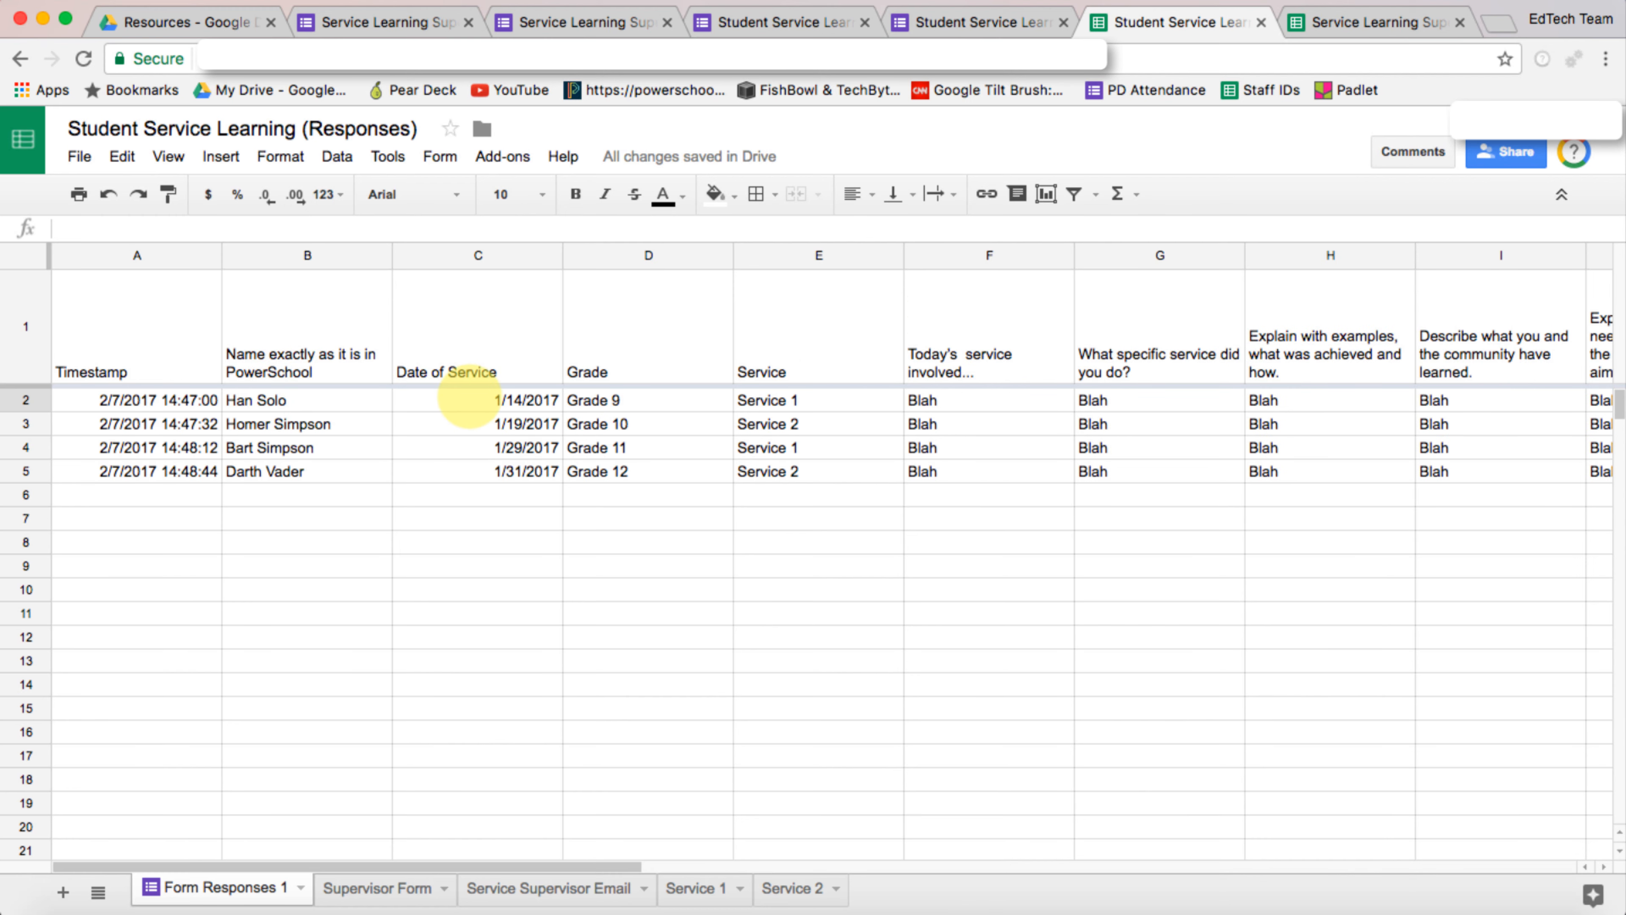
scroll(468, 393, "right", 10)
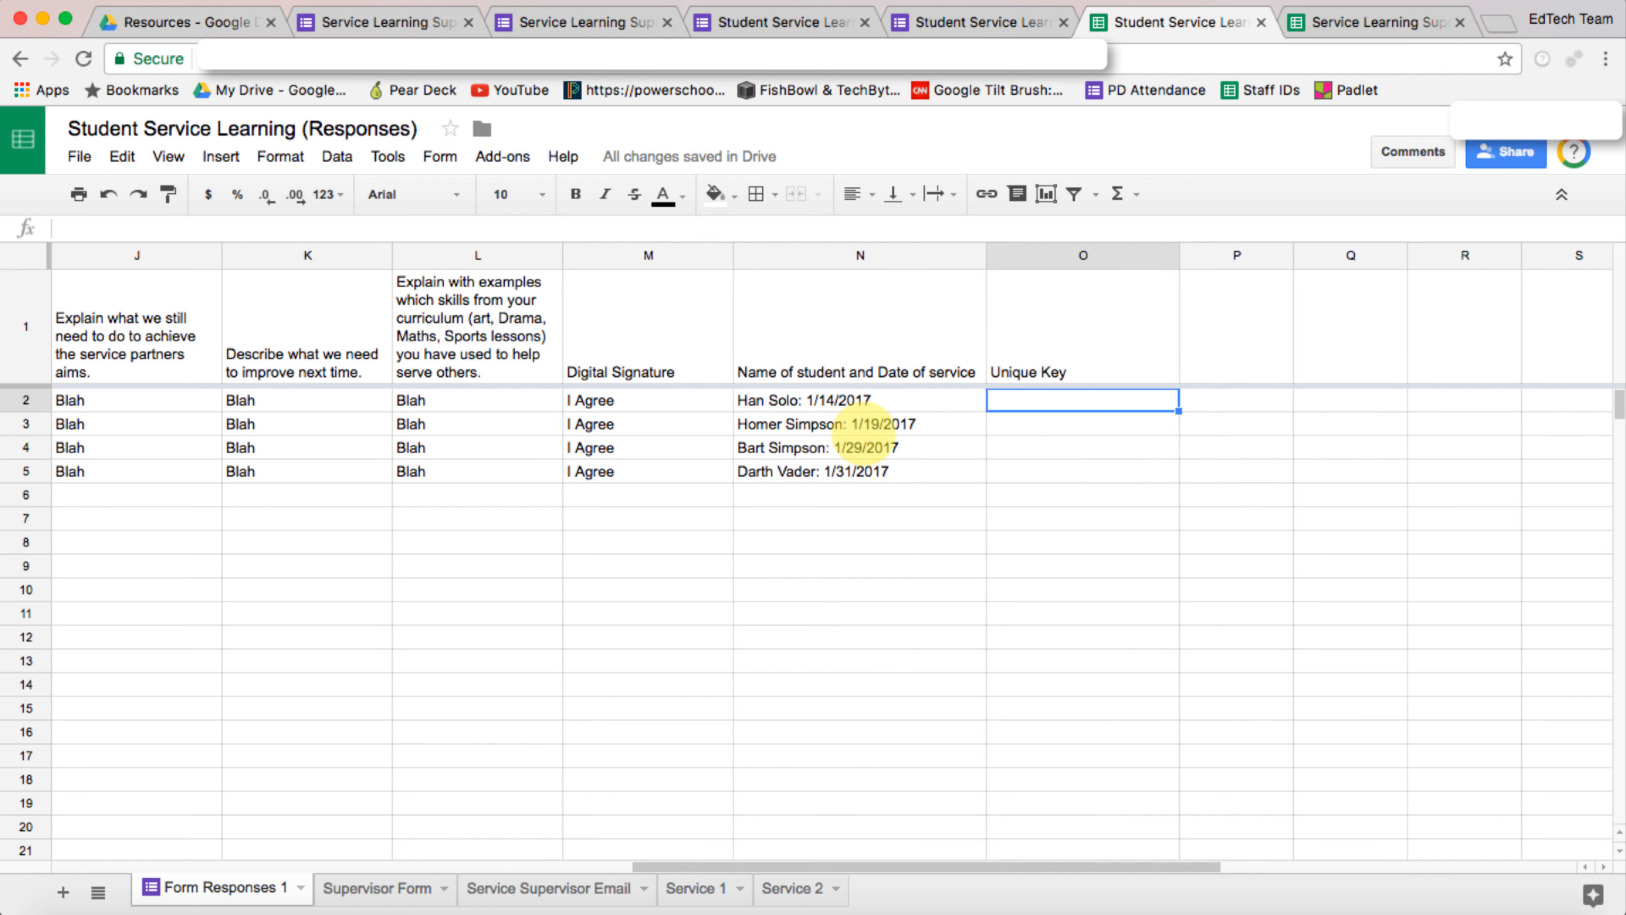
type("=")
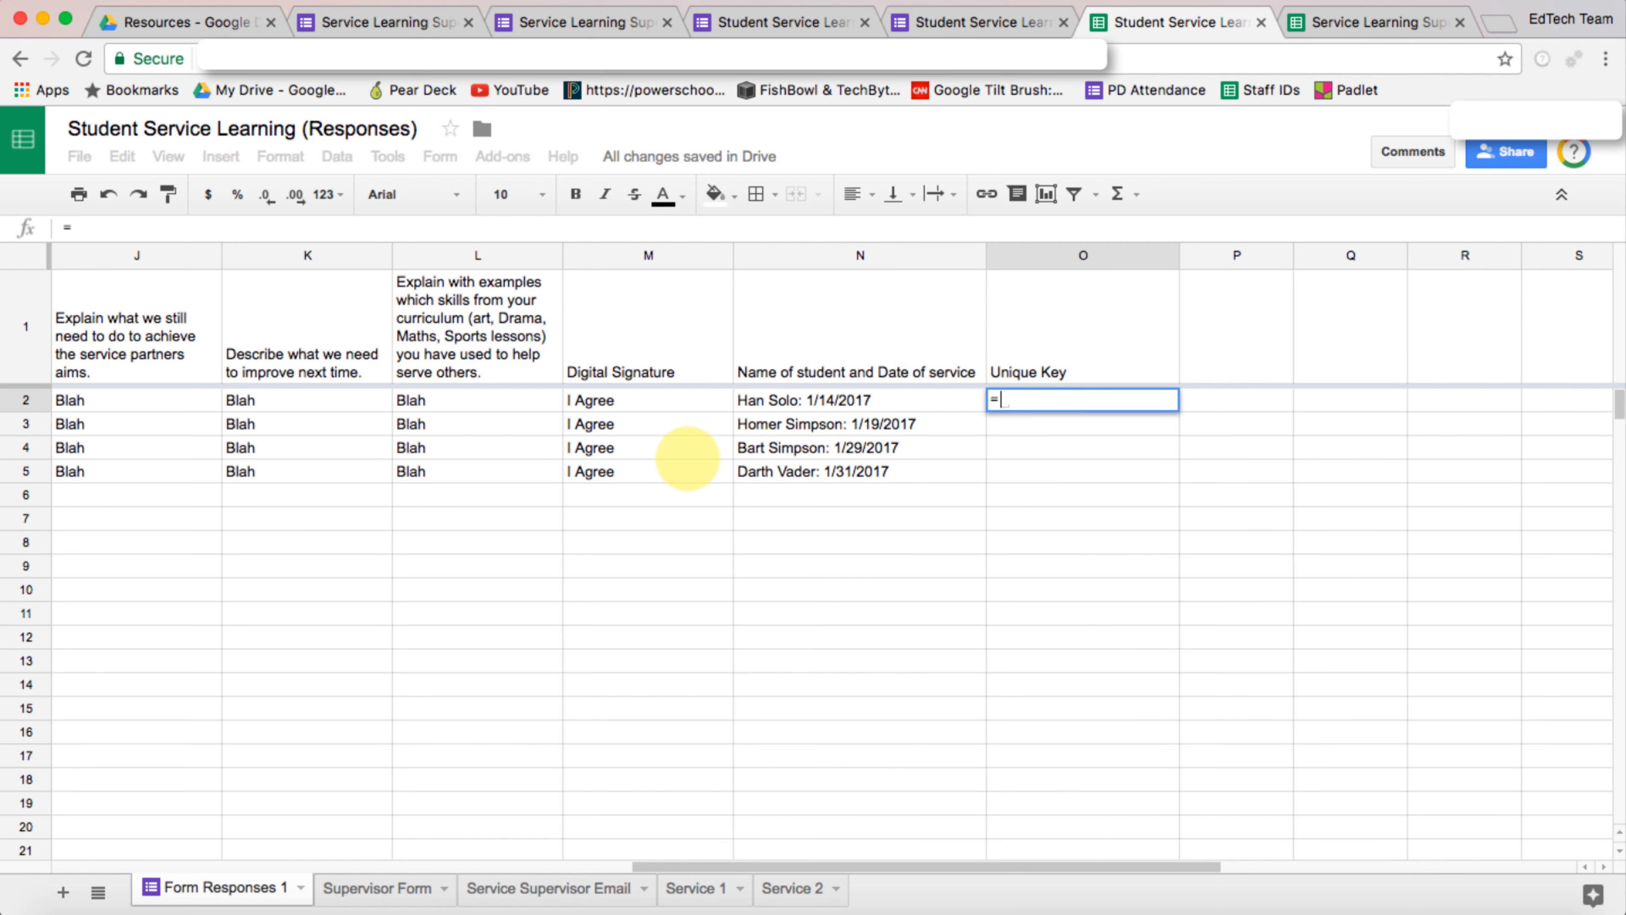
scroll(688, 463, "left", 10)
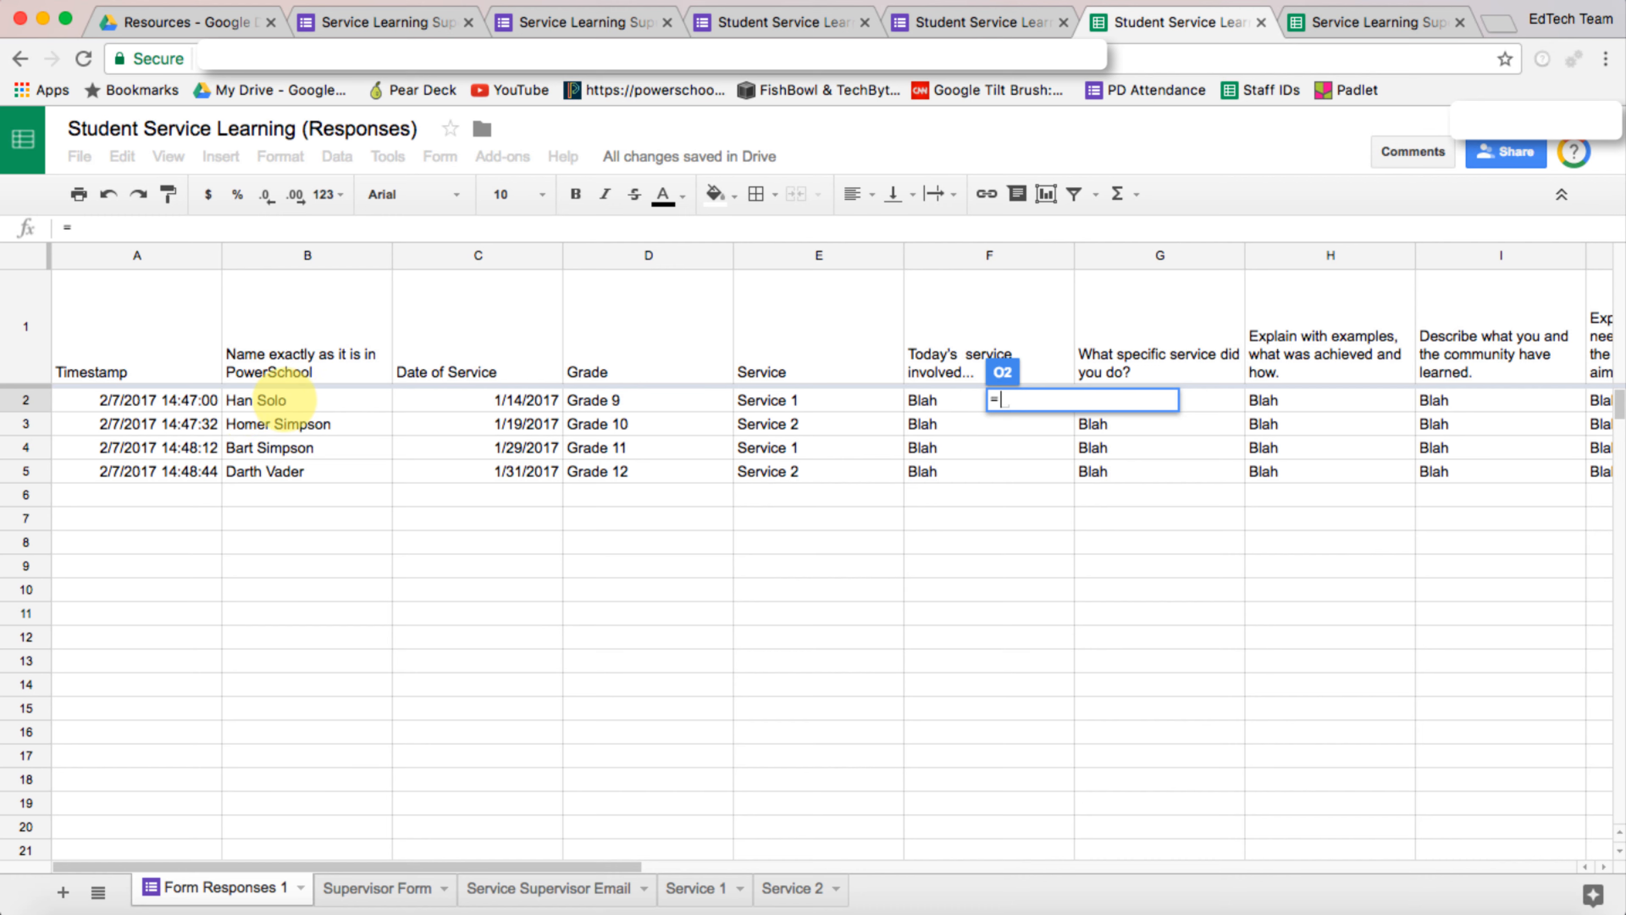
scroll(399, 401, "right", 8)
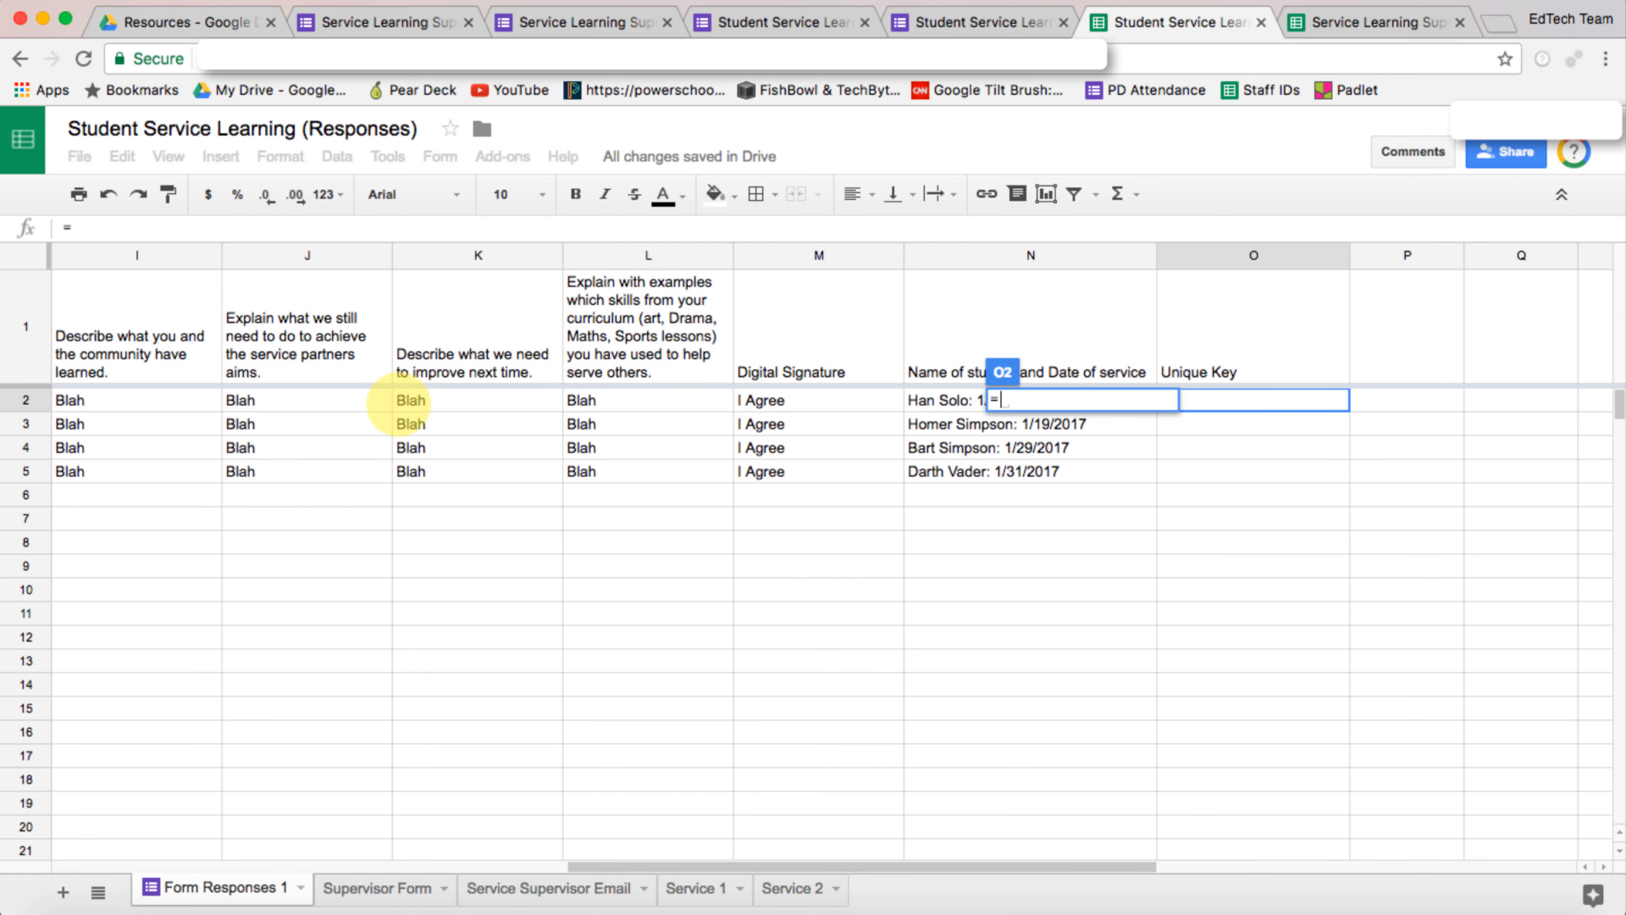
type("sub")
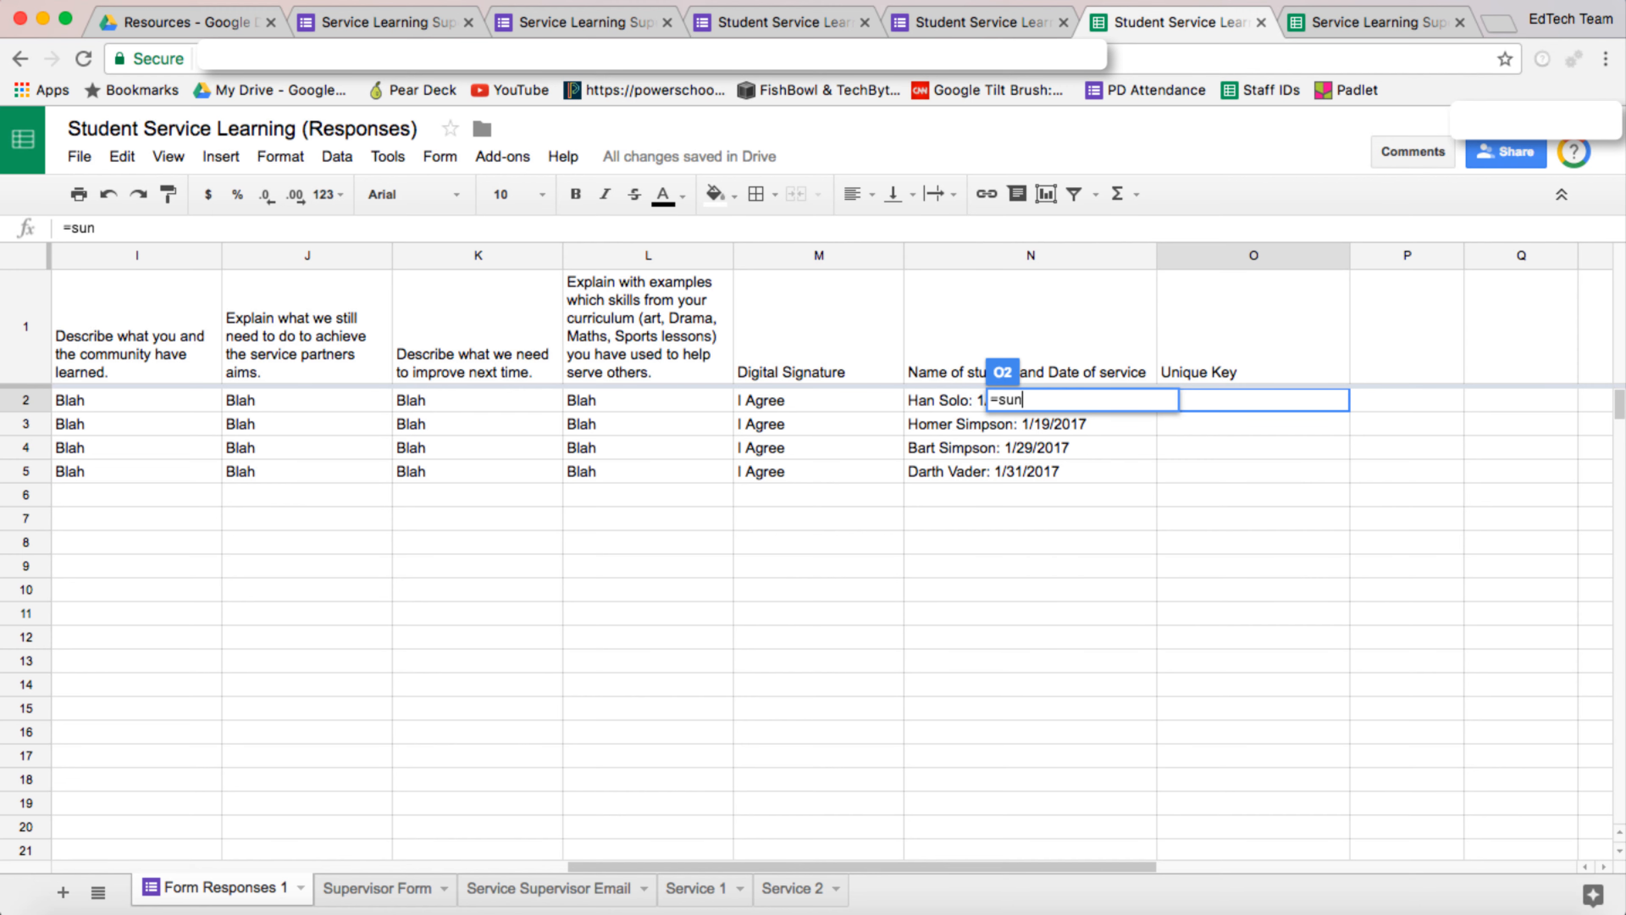
key("BackSpace")
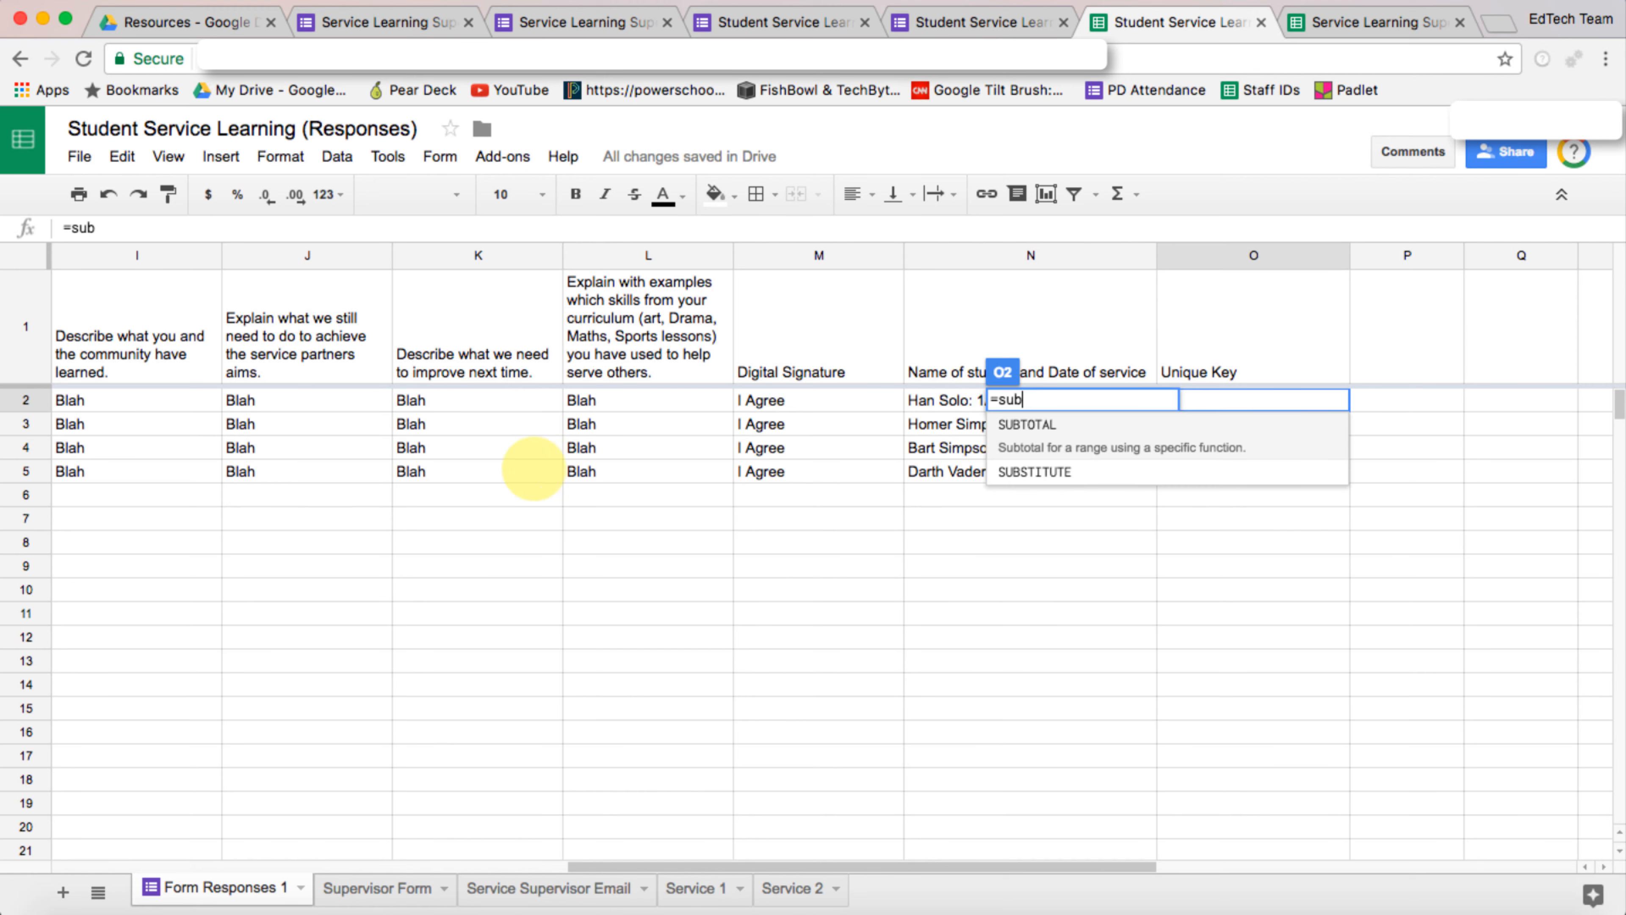
left_click(1049, 451)
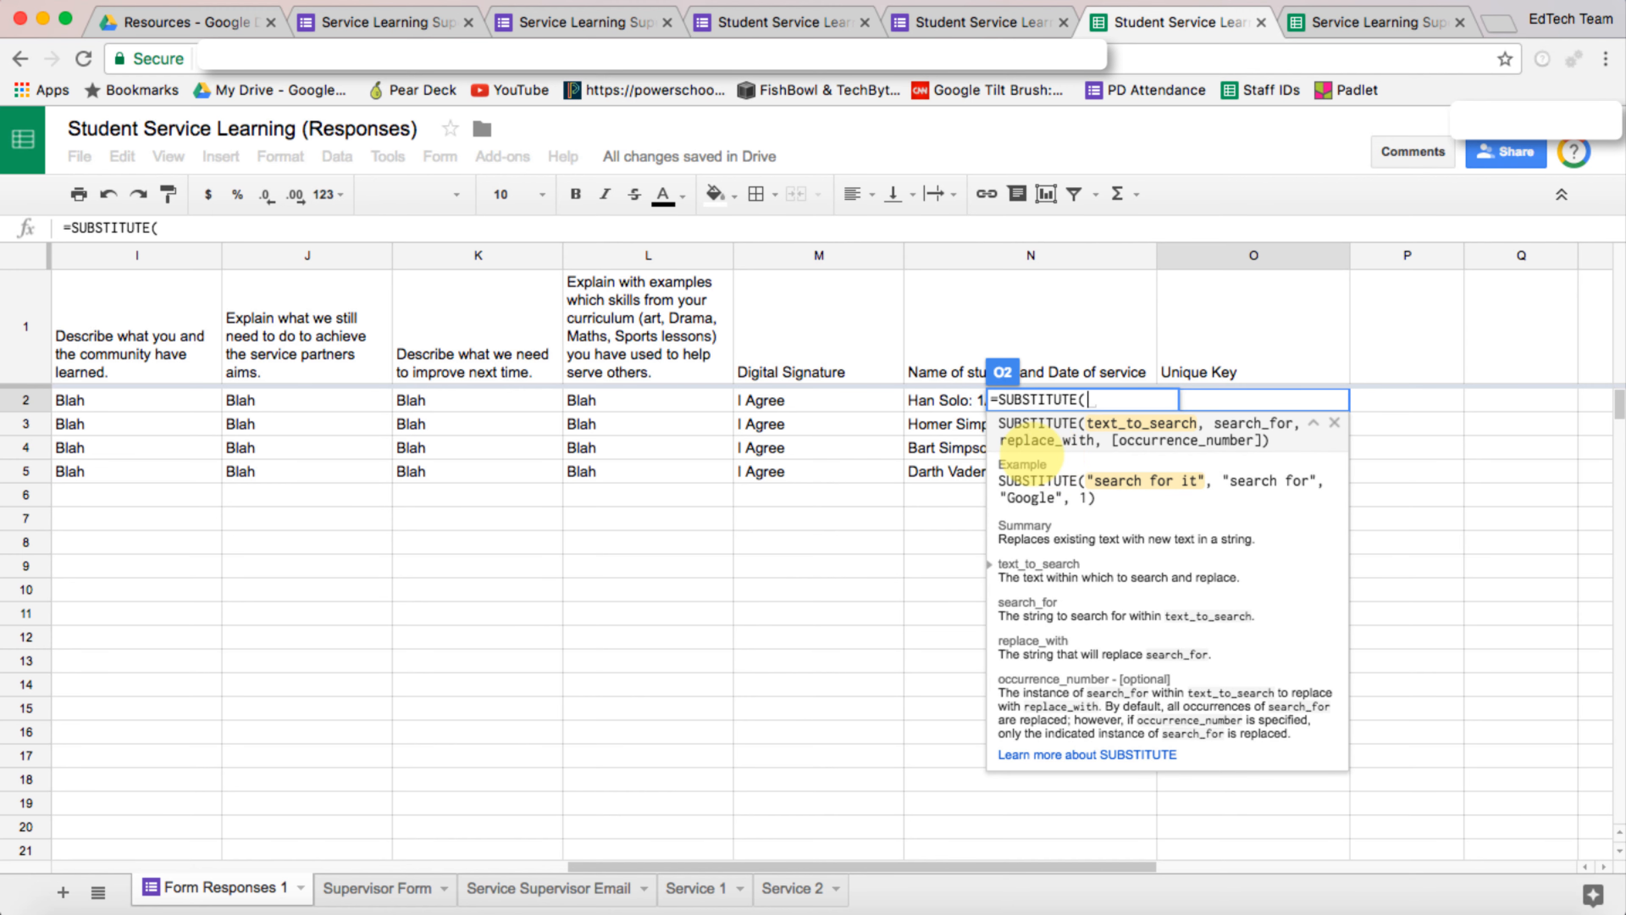
scroll(583, 456, "left", 3)
scroll(586, 460, "left", 5)
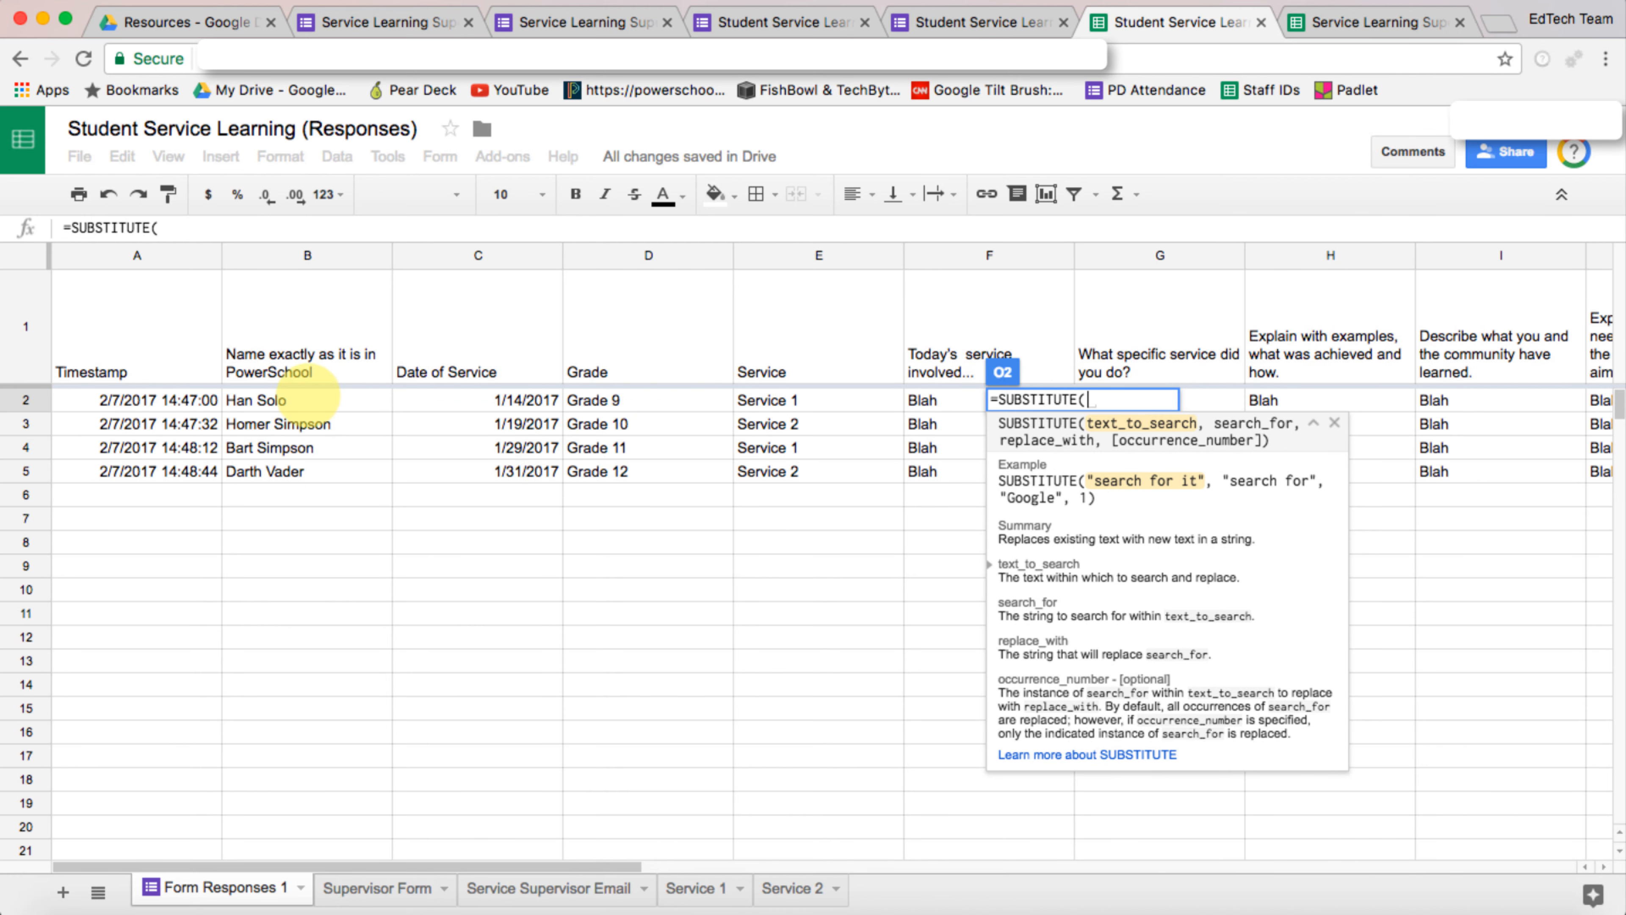
left_click(311, 400)
type(", ")
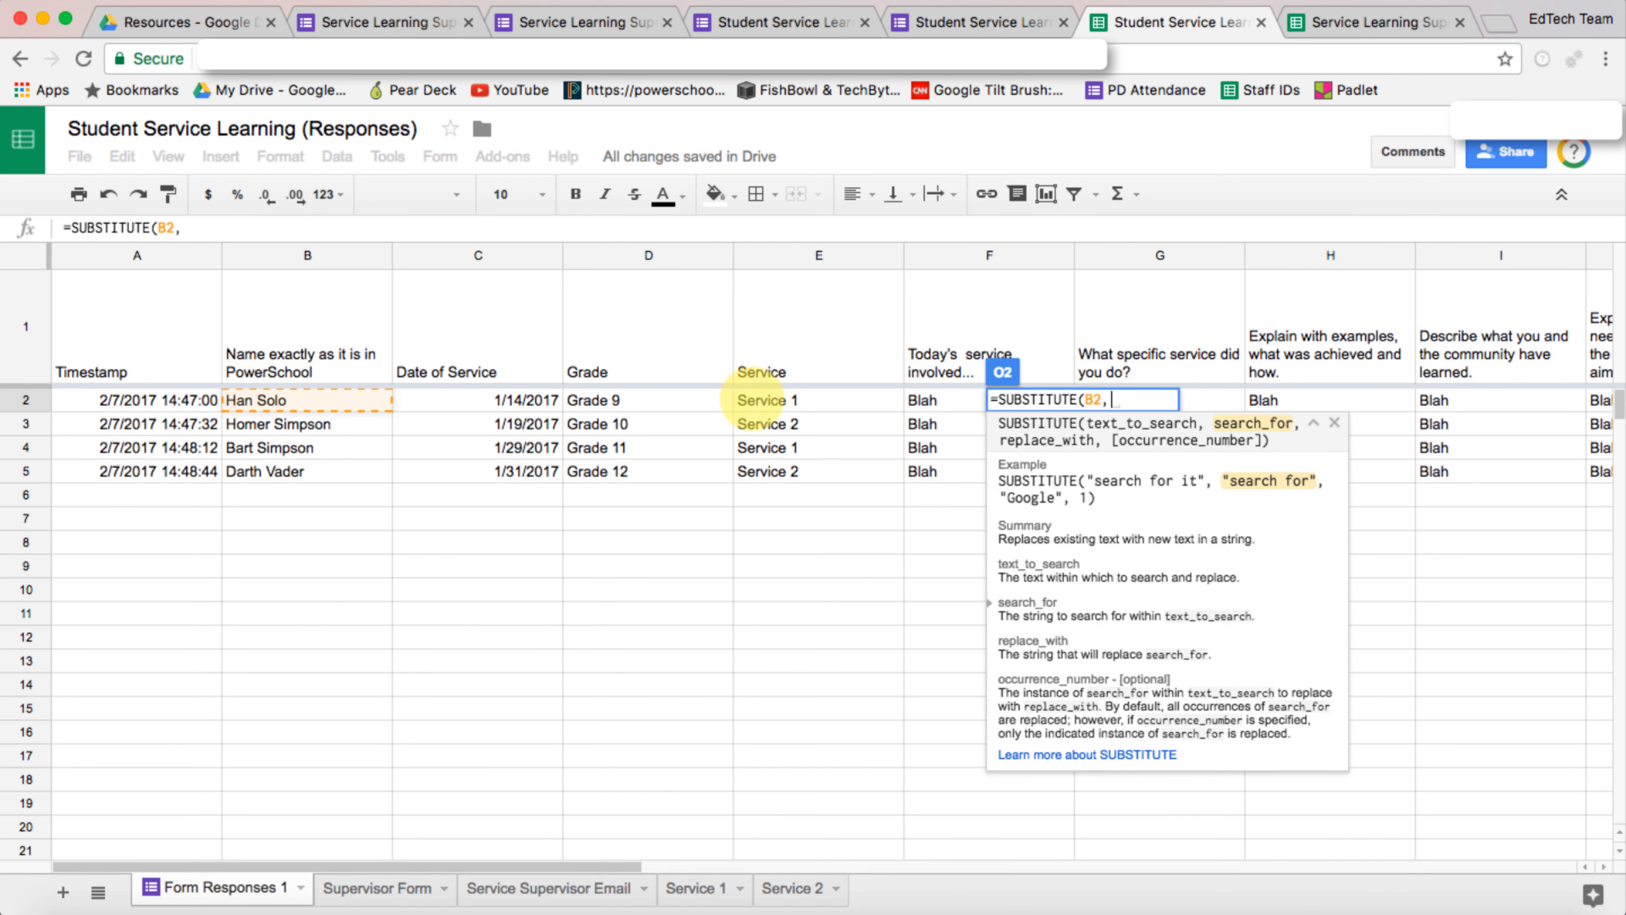
type("\" \"")
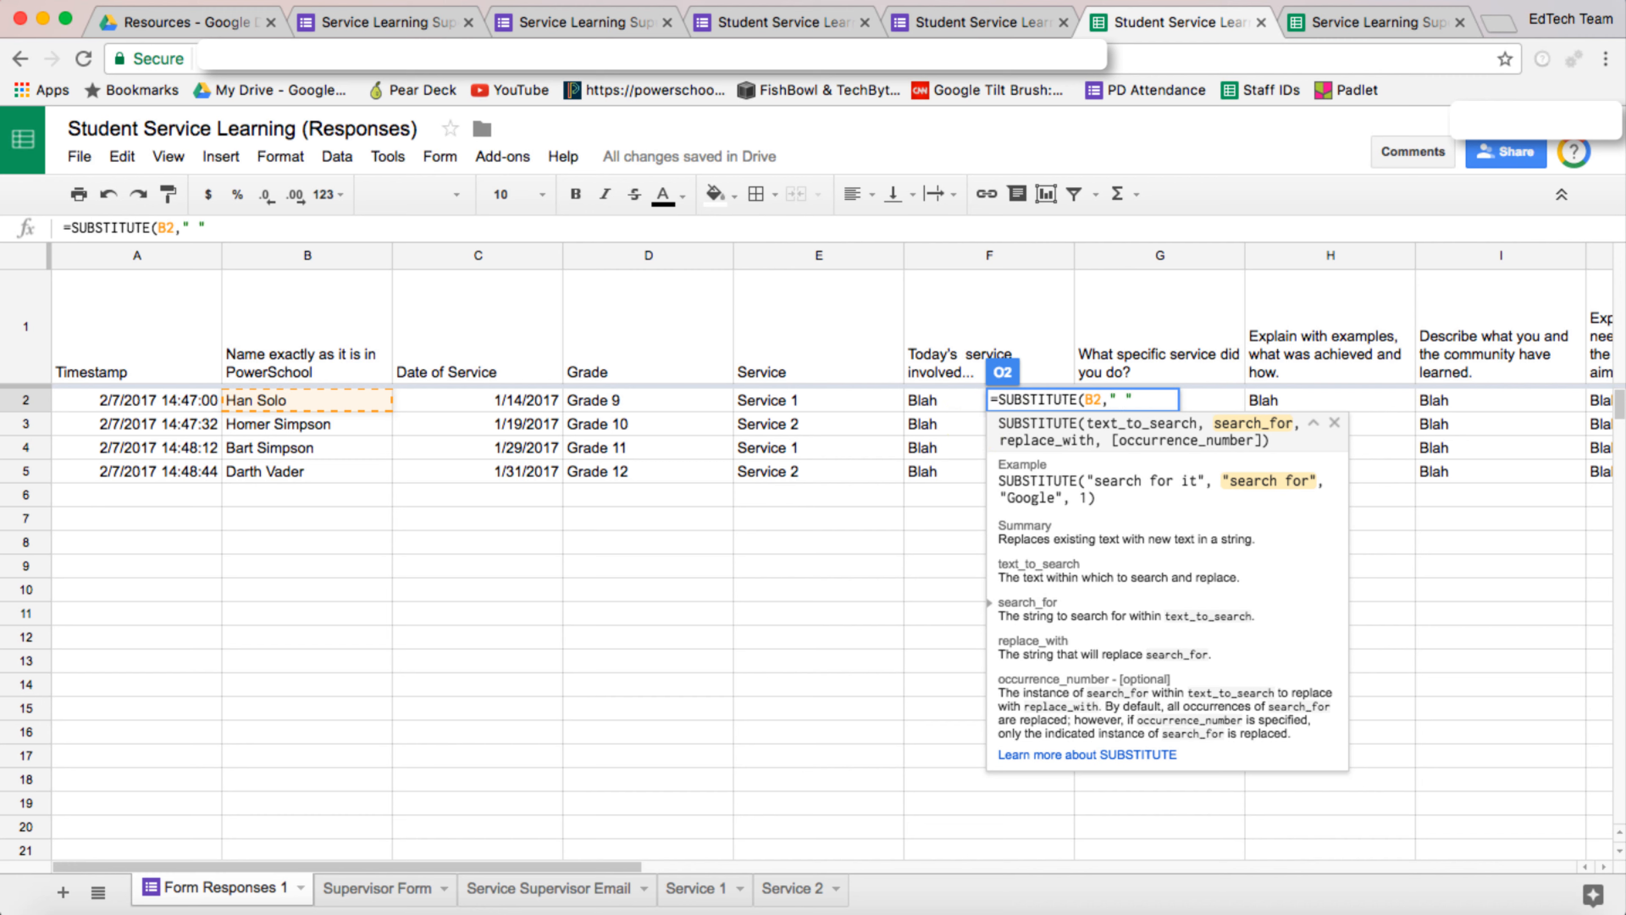
type(" \",")
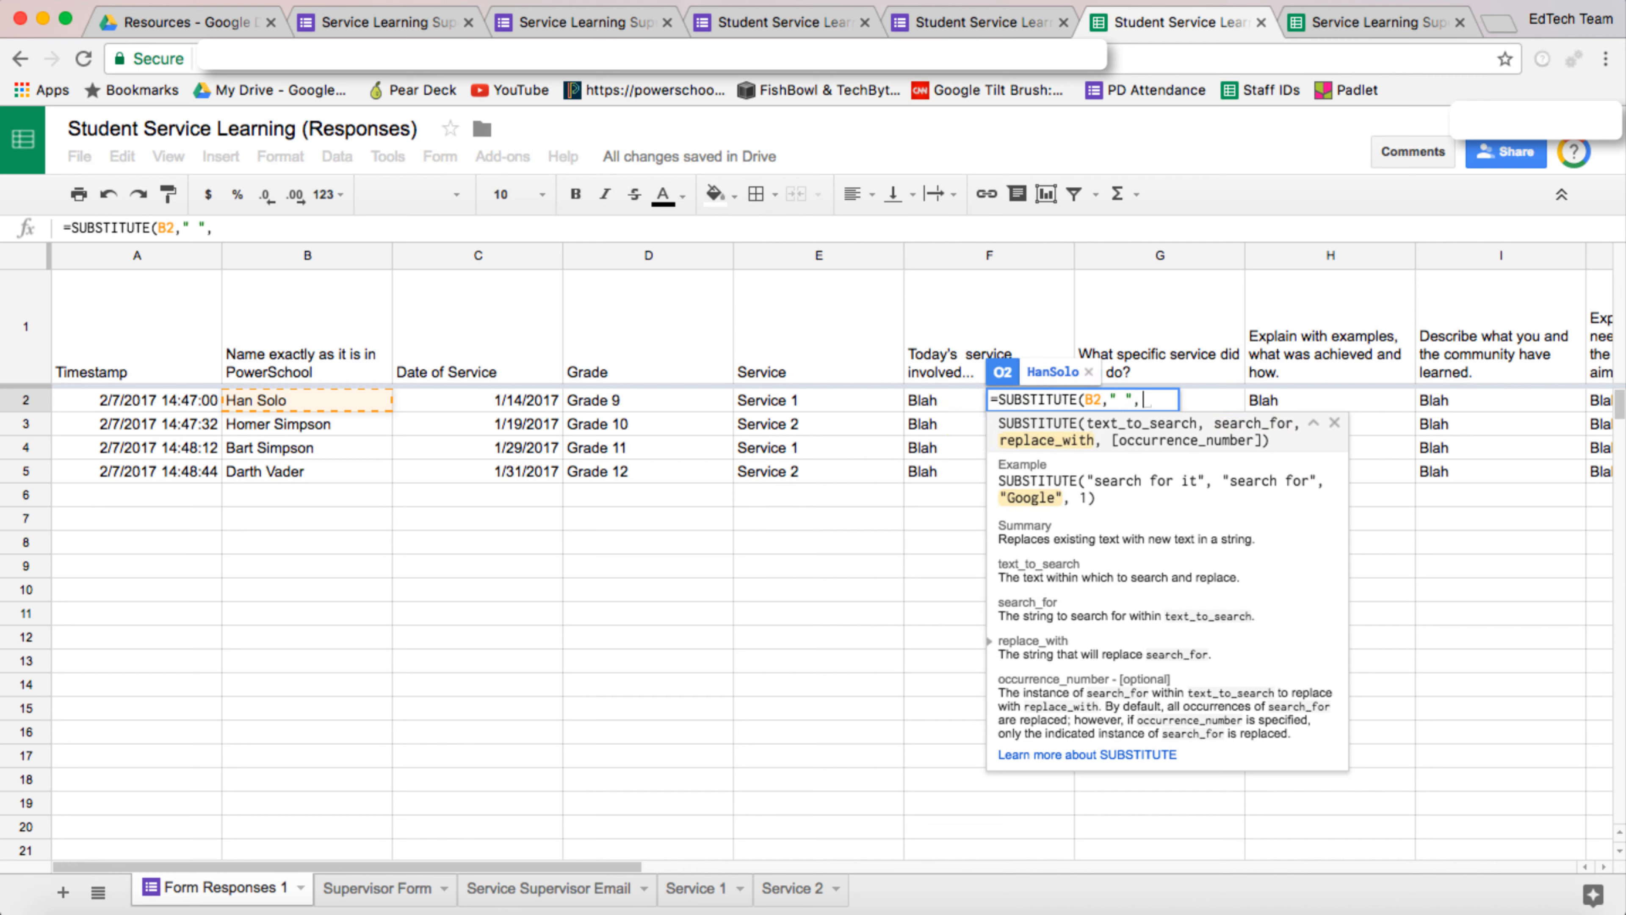
type("\"\"")
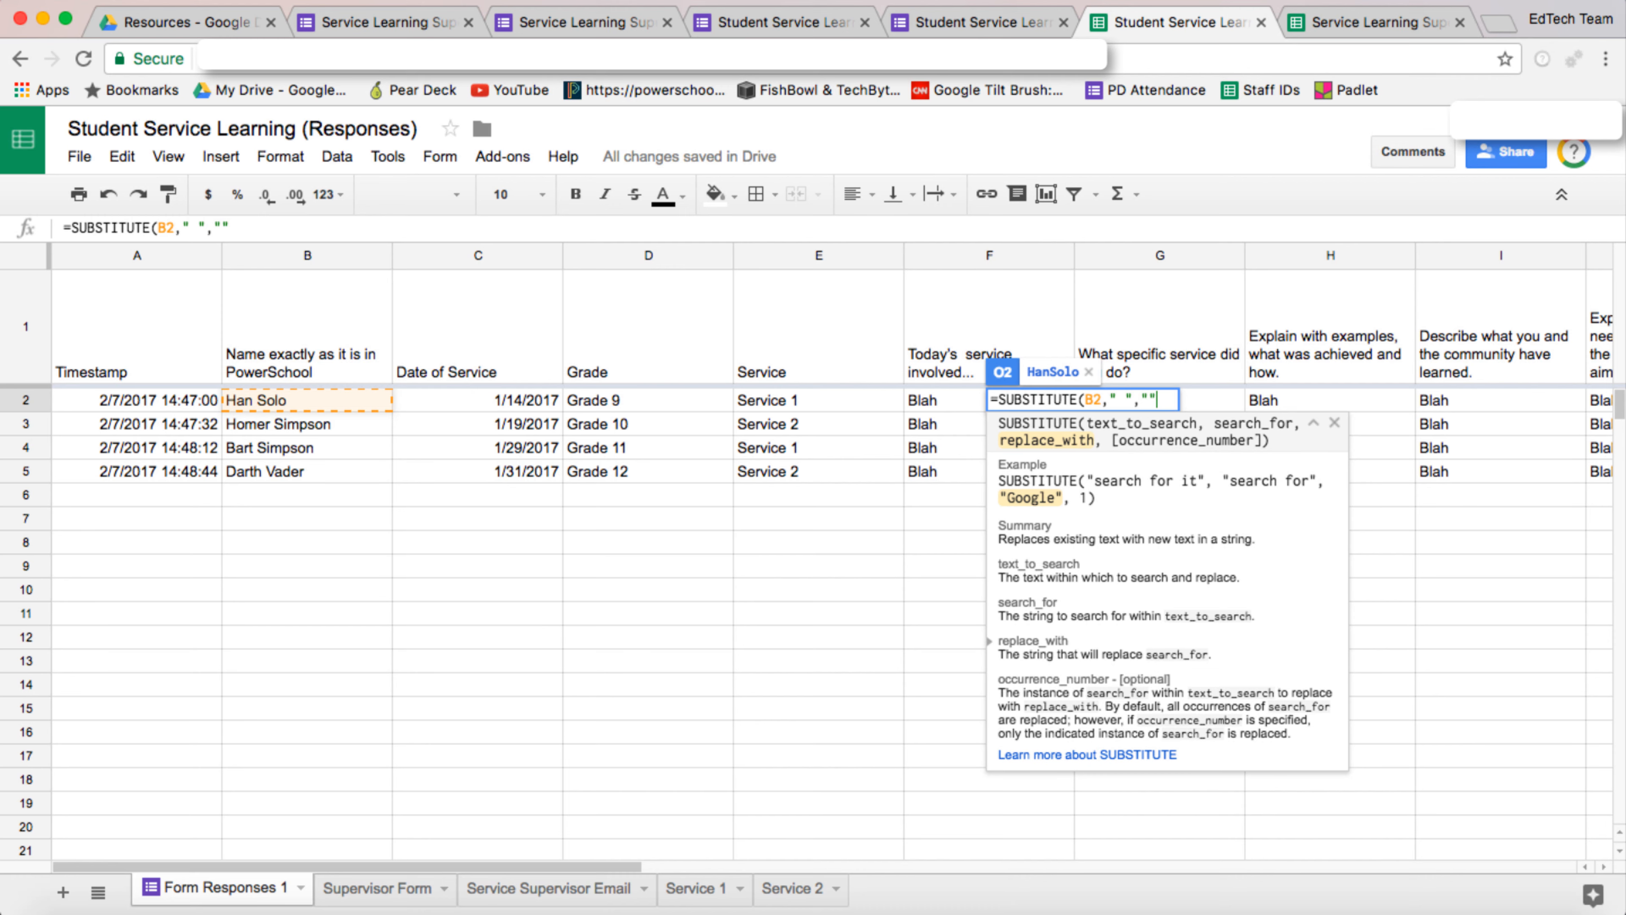
type("\")")
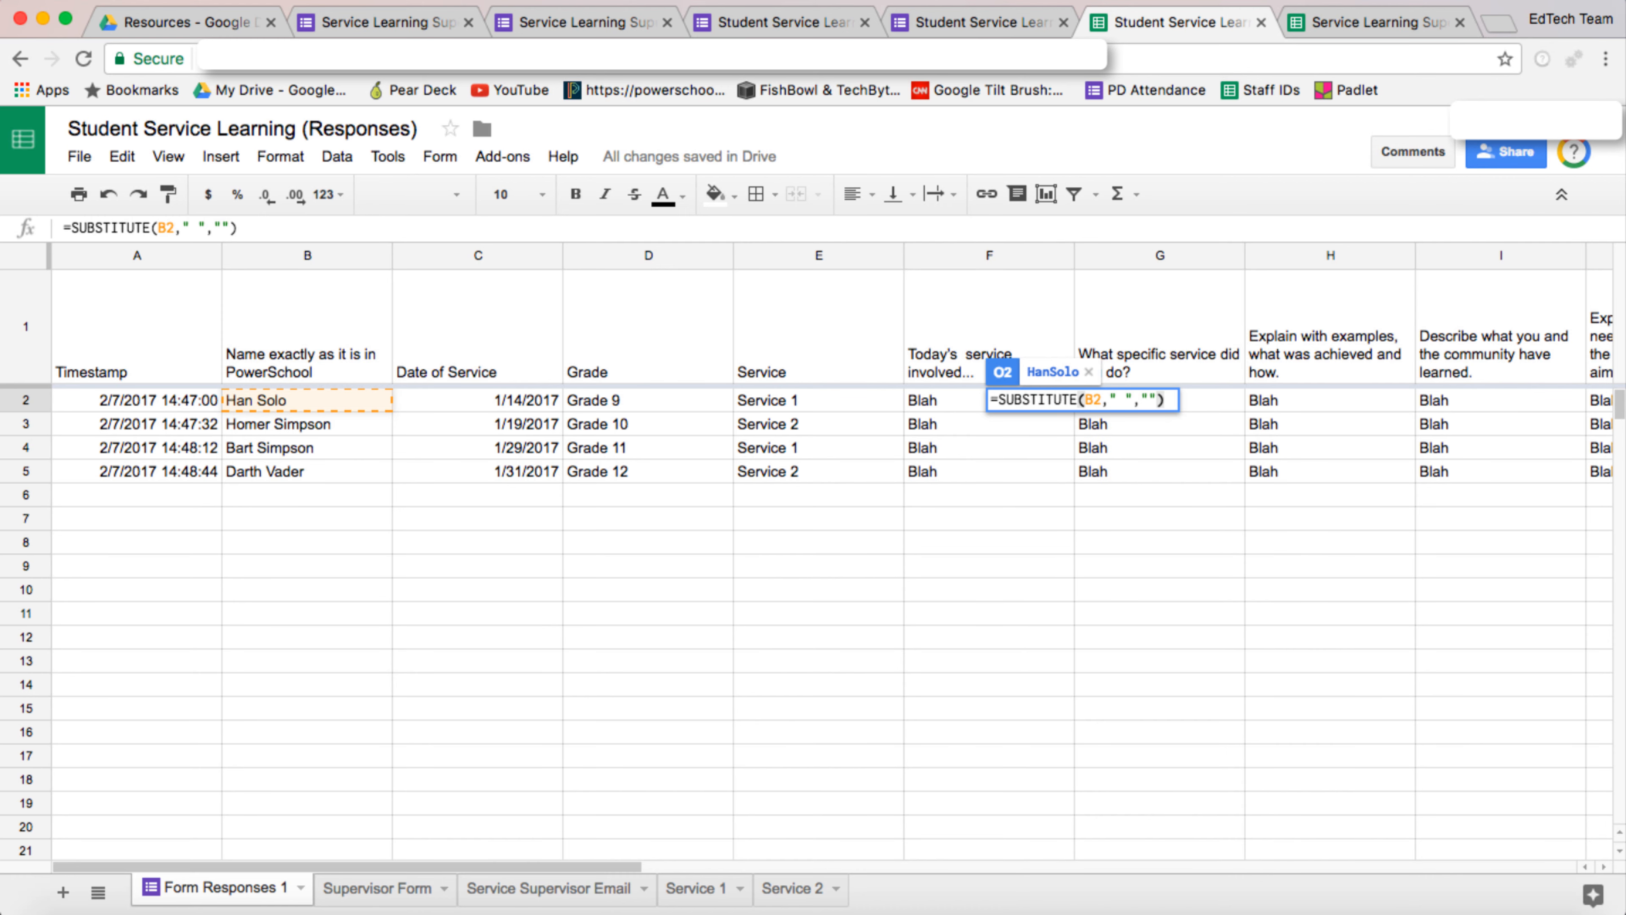
key("Return")
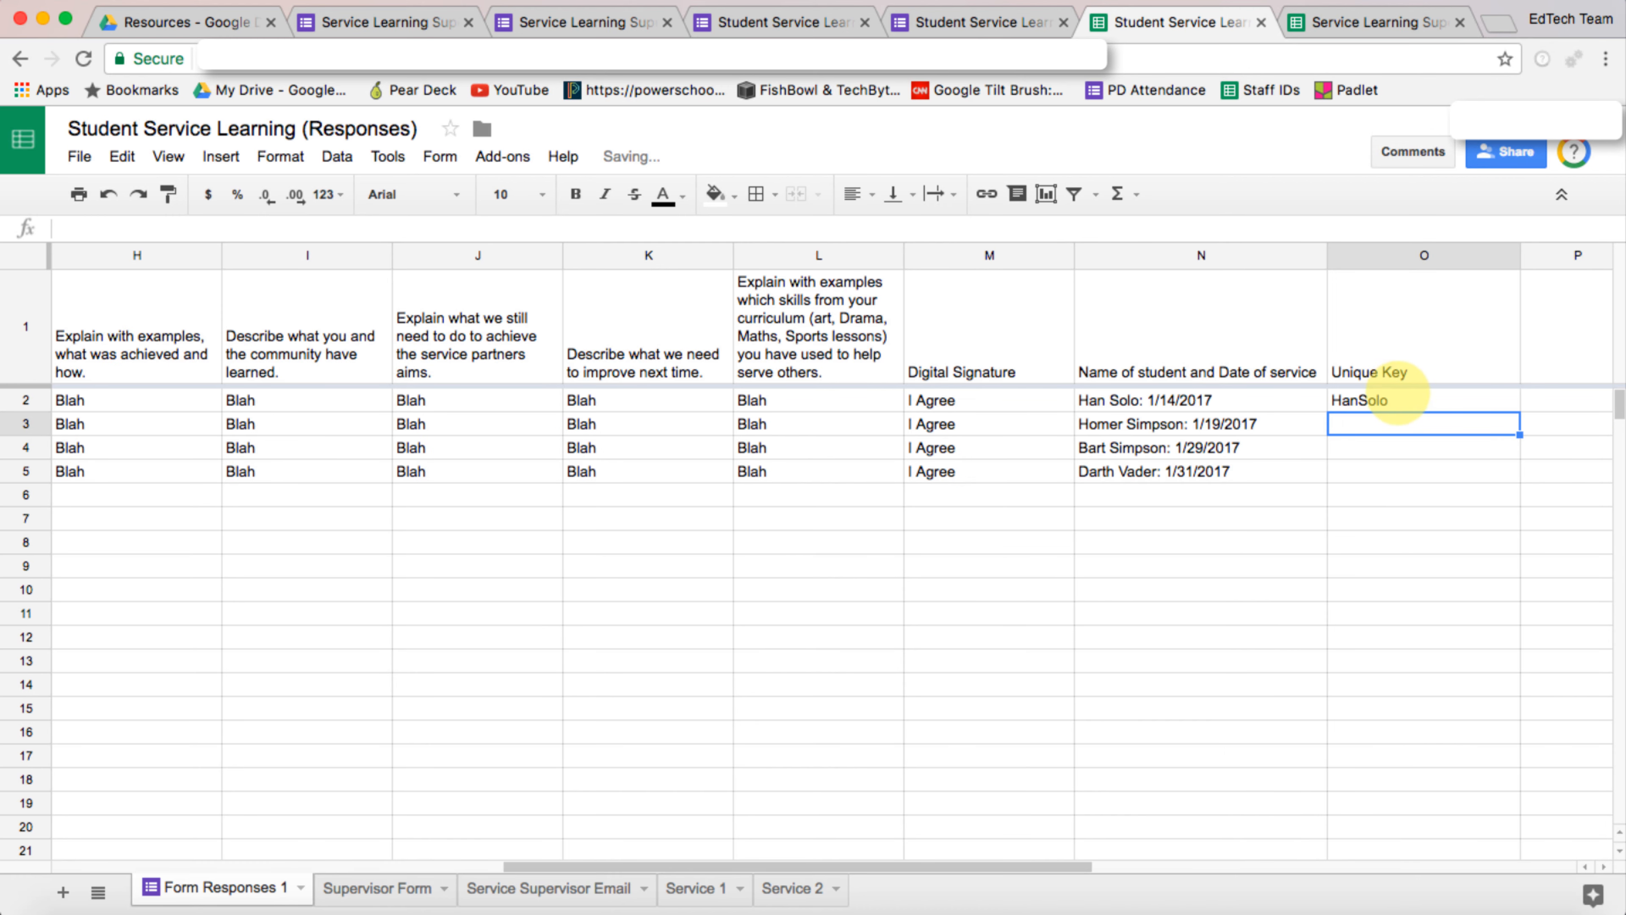
Step: Extend the O2 formula to =concatenate(SUBSTITUTE(B2," ",""),C2) and fill it down through O5
left_click(1384, 402)
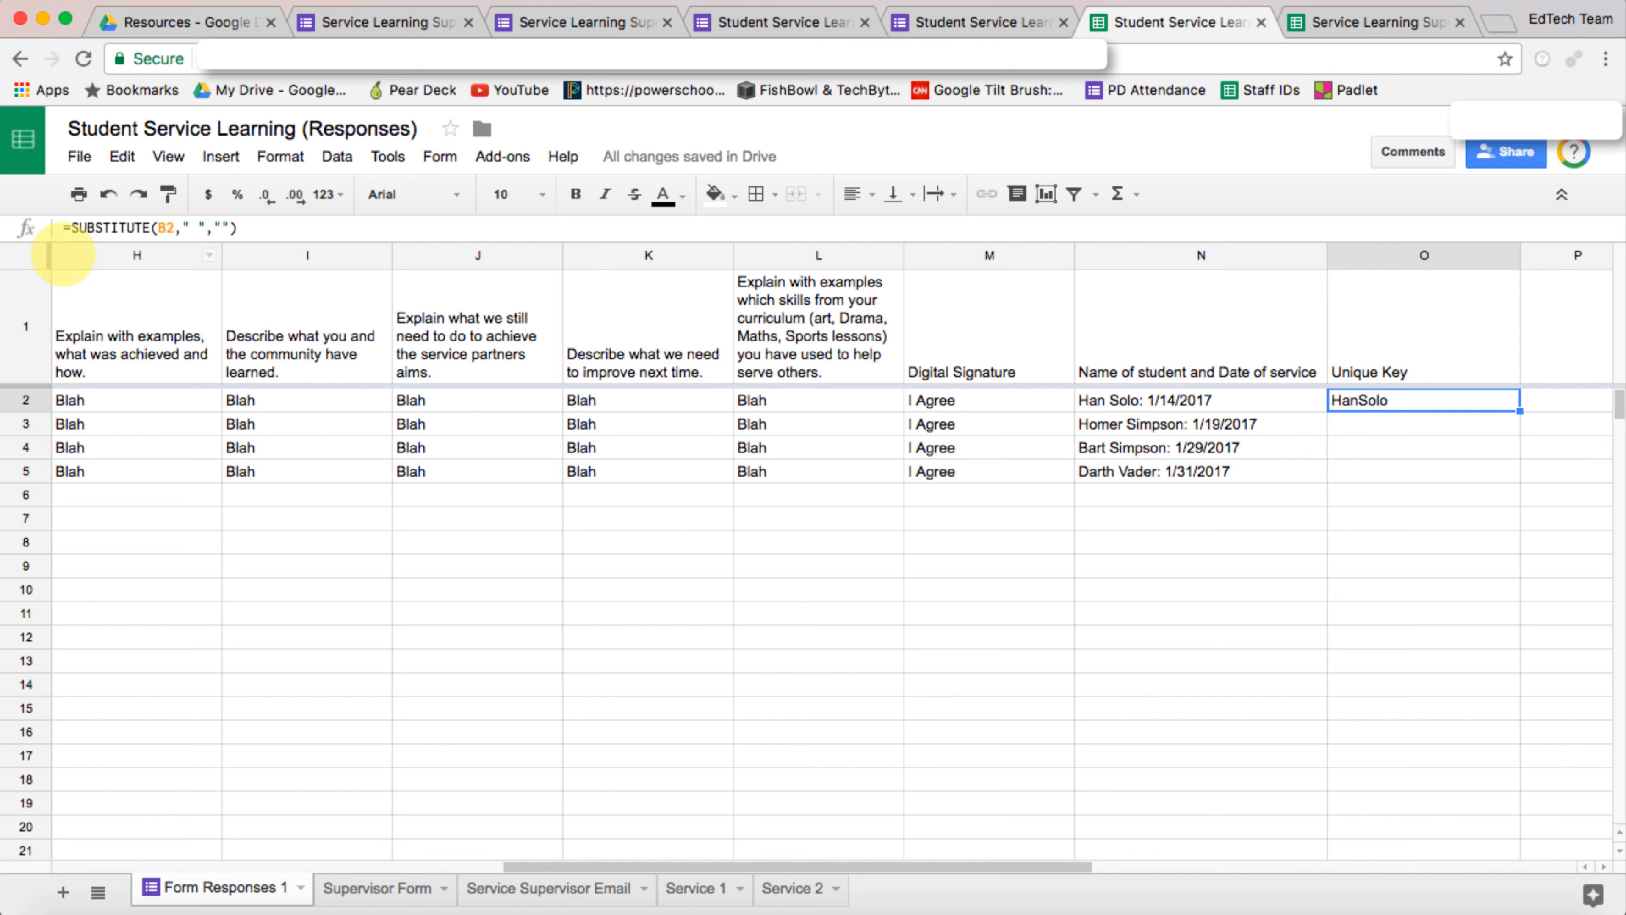
left_click(70, 228)
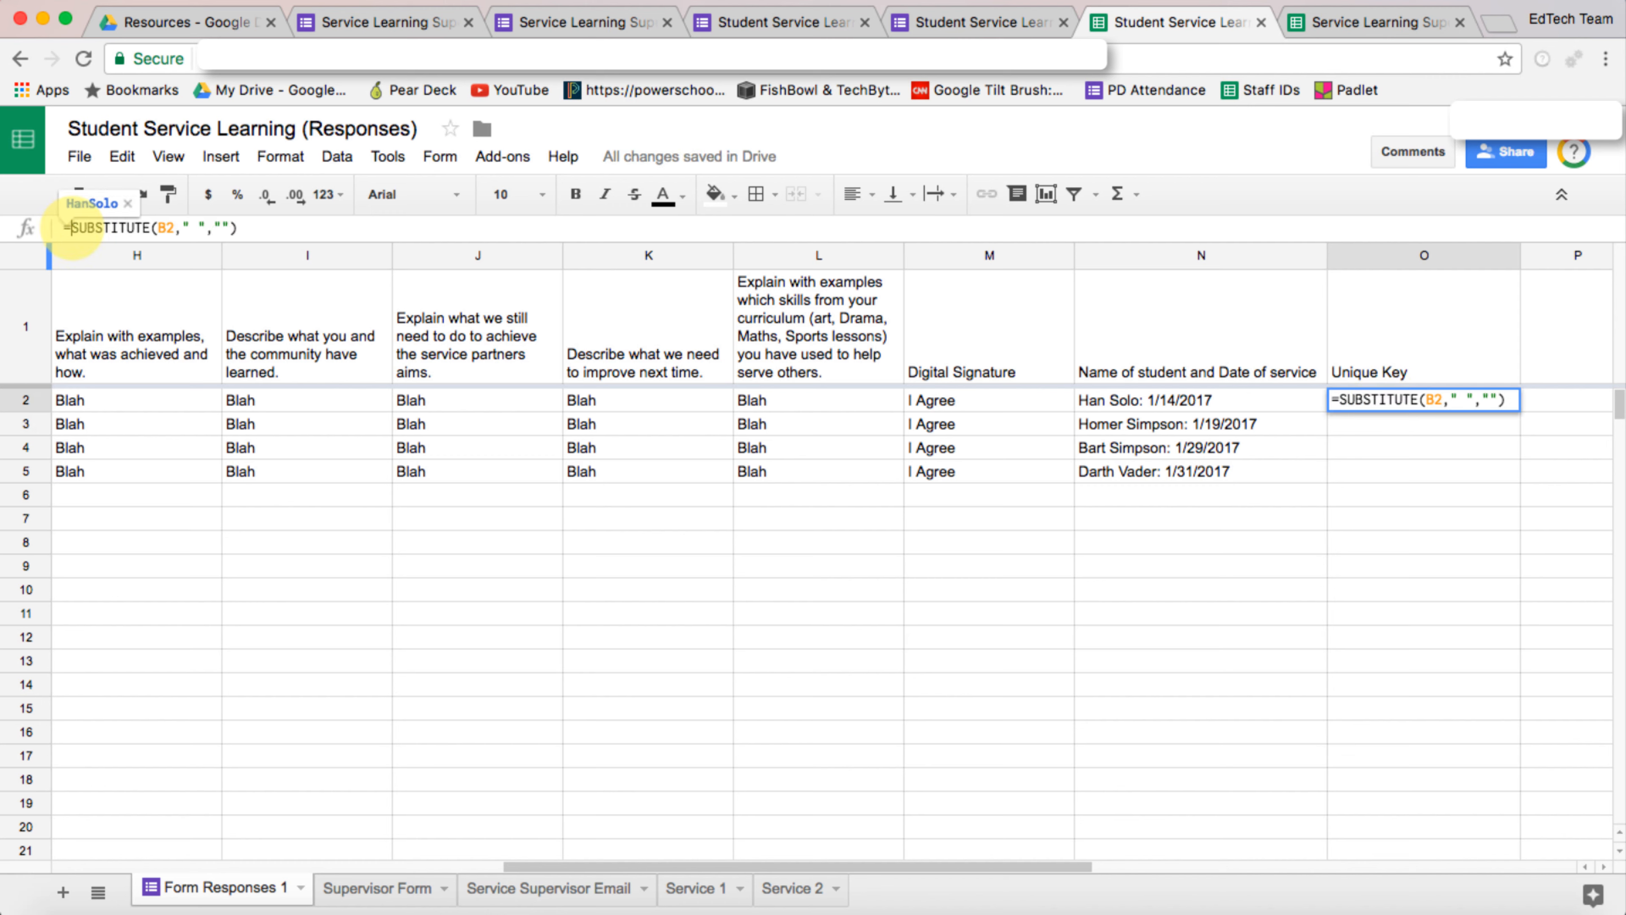
type("concatena")
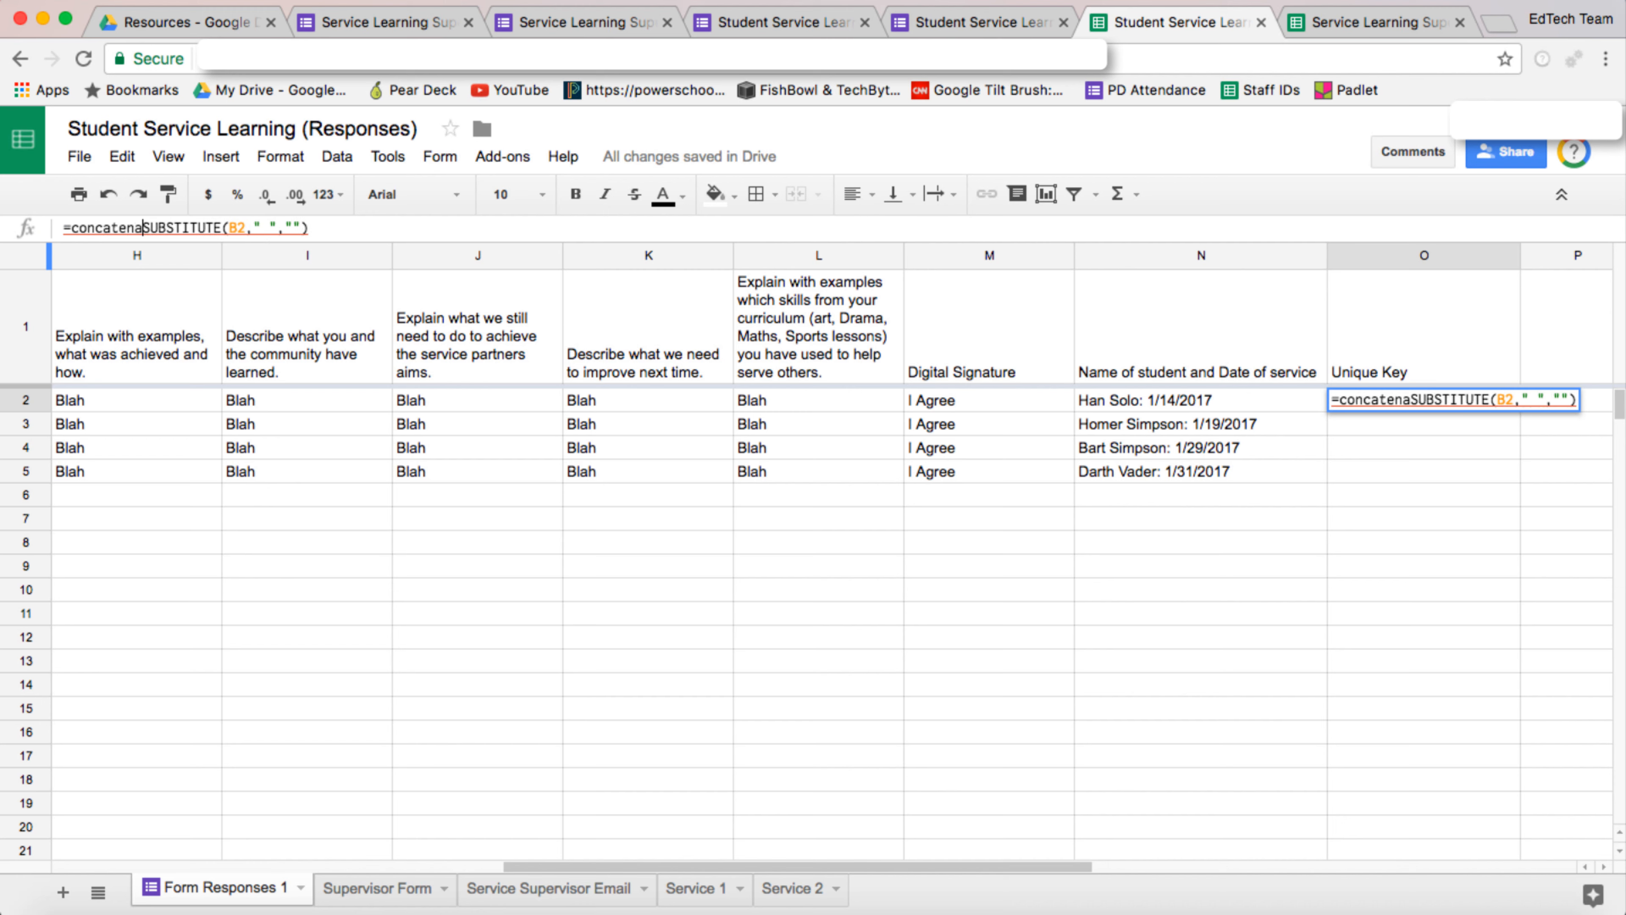
type("te(")
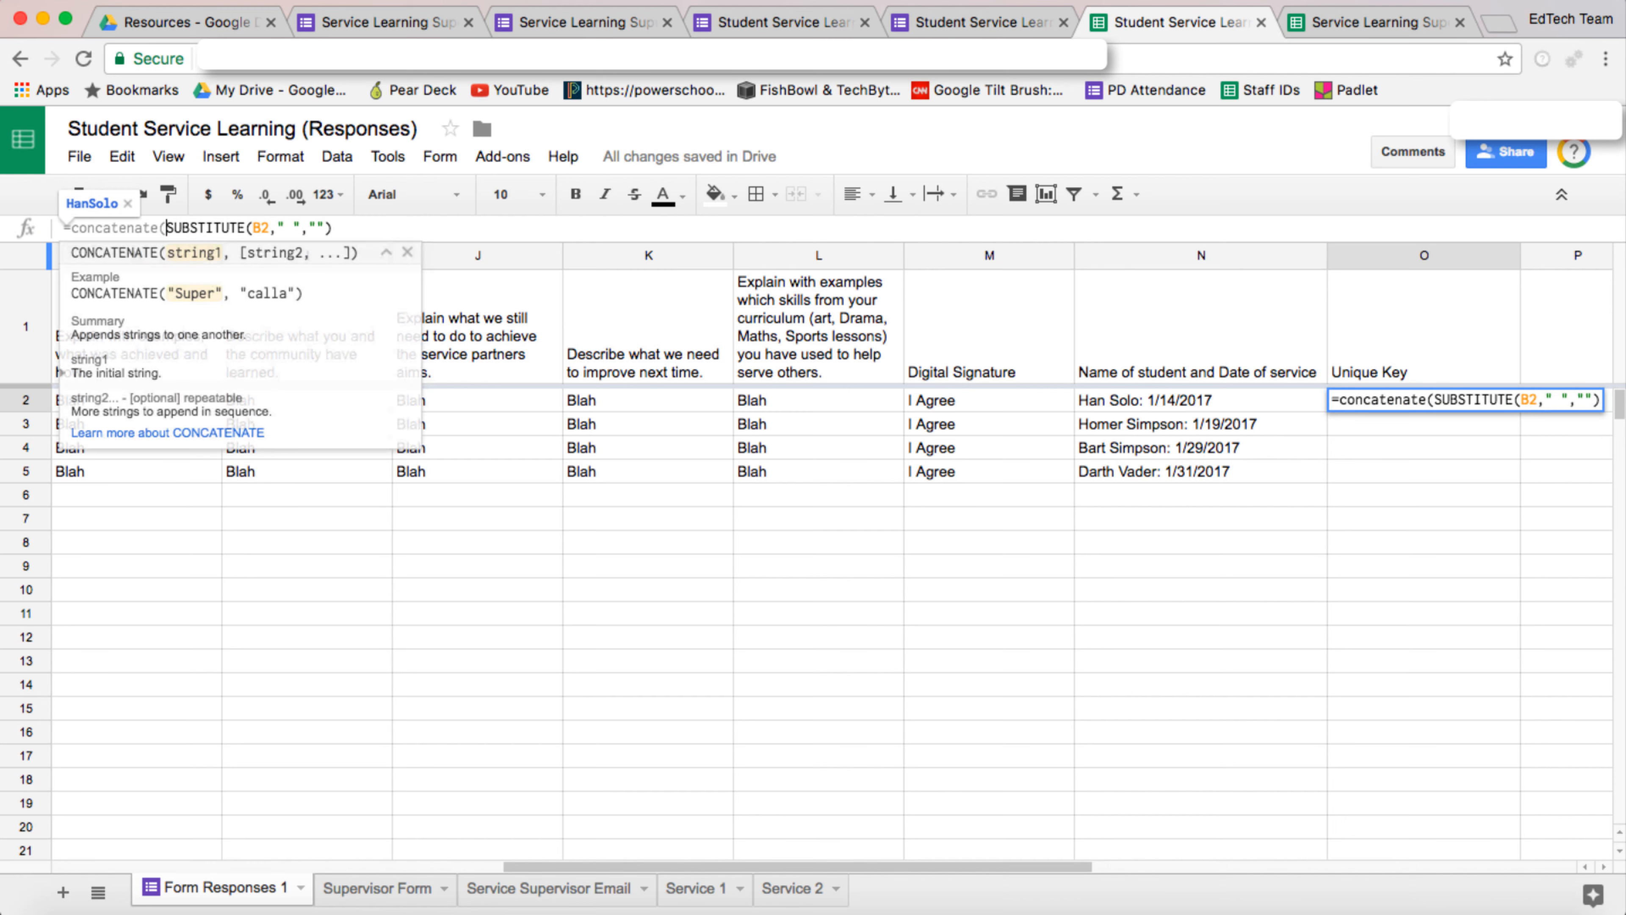
left_click(350, 227)
type(",")
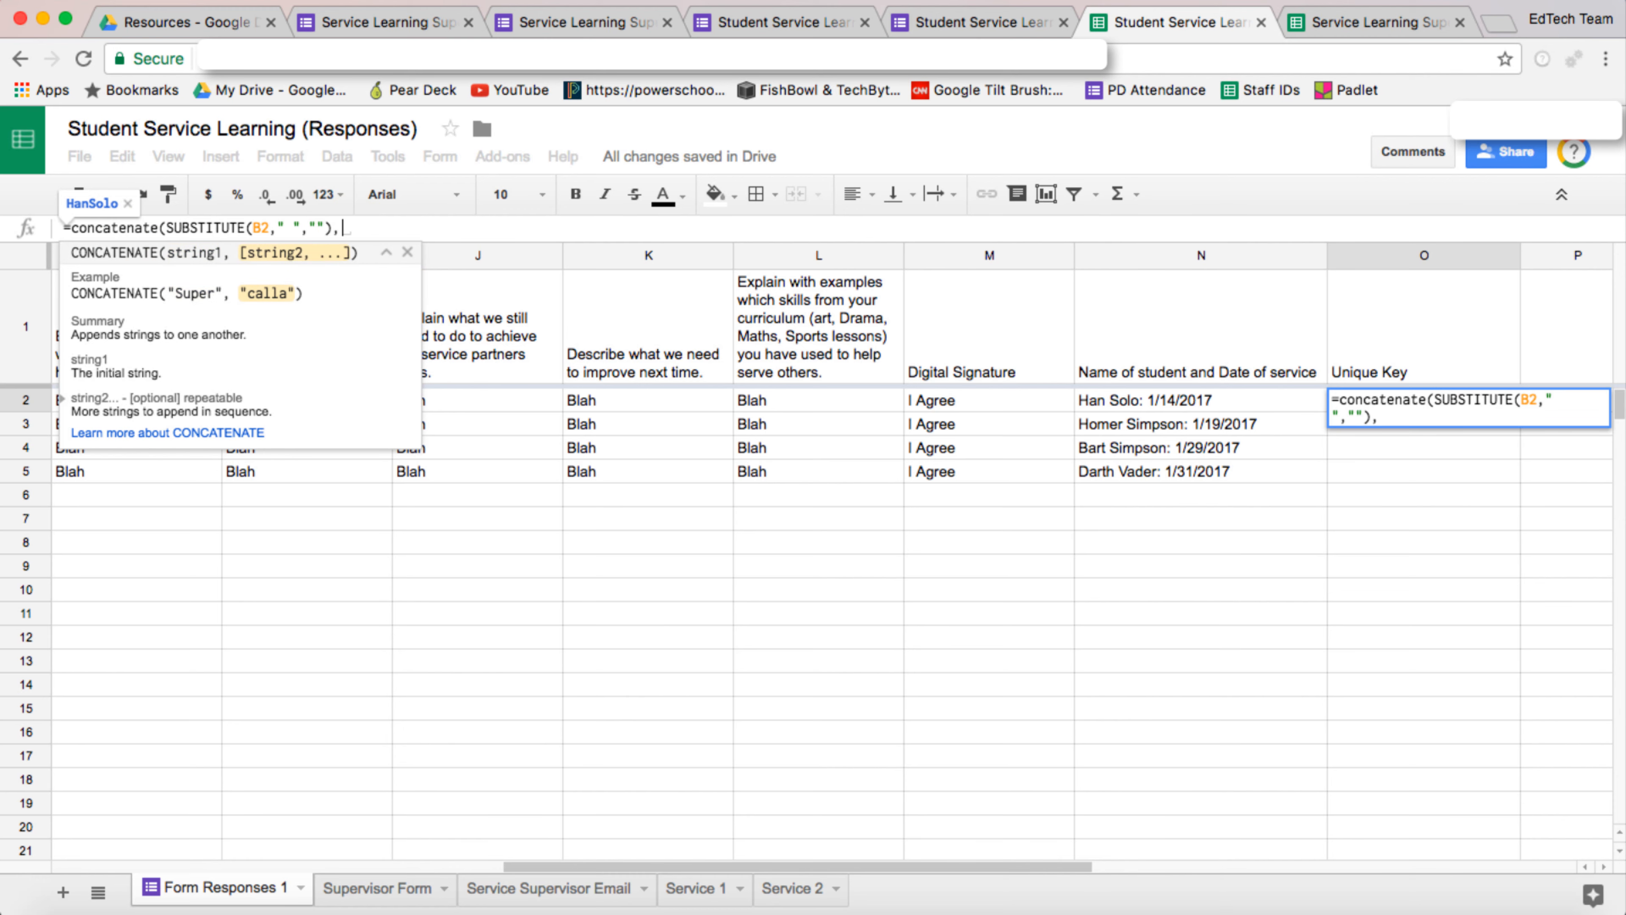
scroll(465, 399, "left", 10)
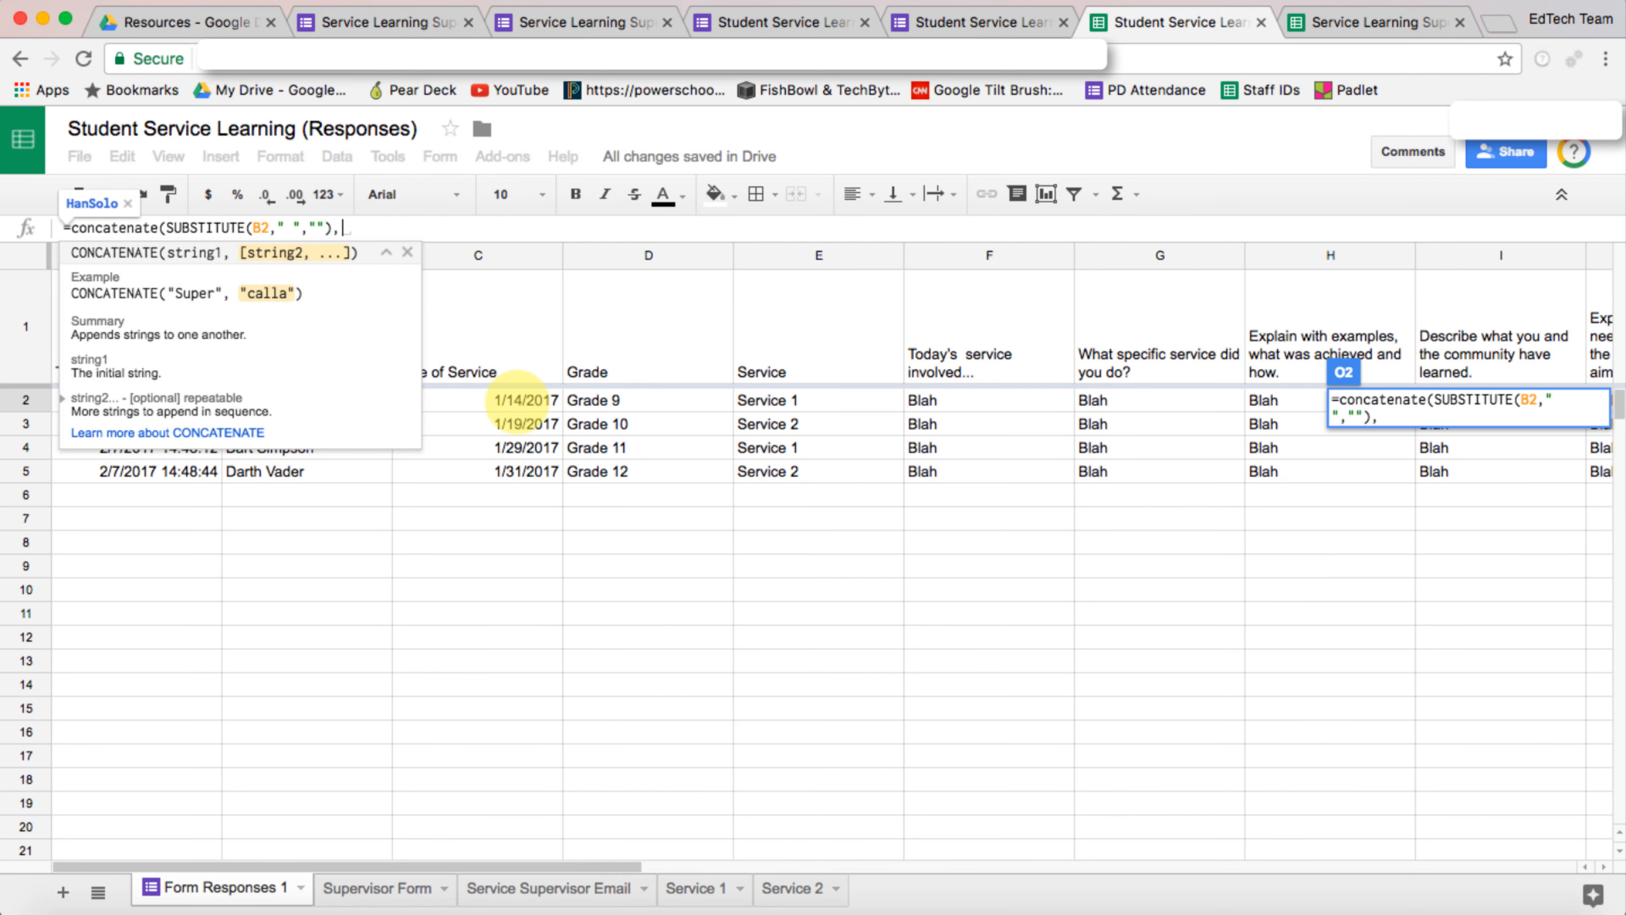
left_click(510, 401)
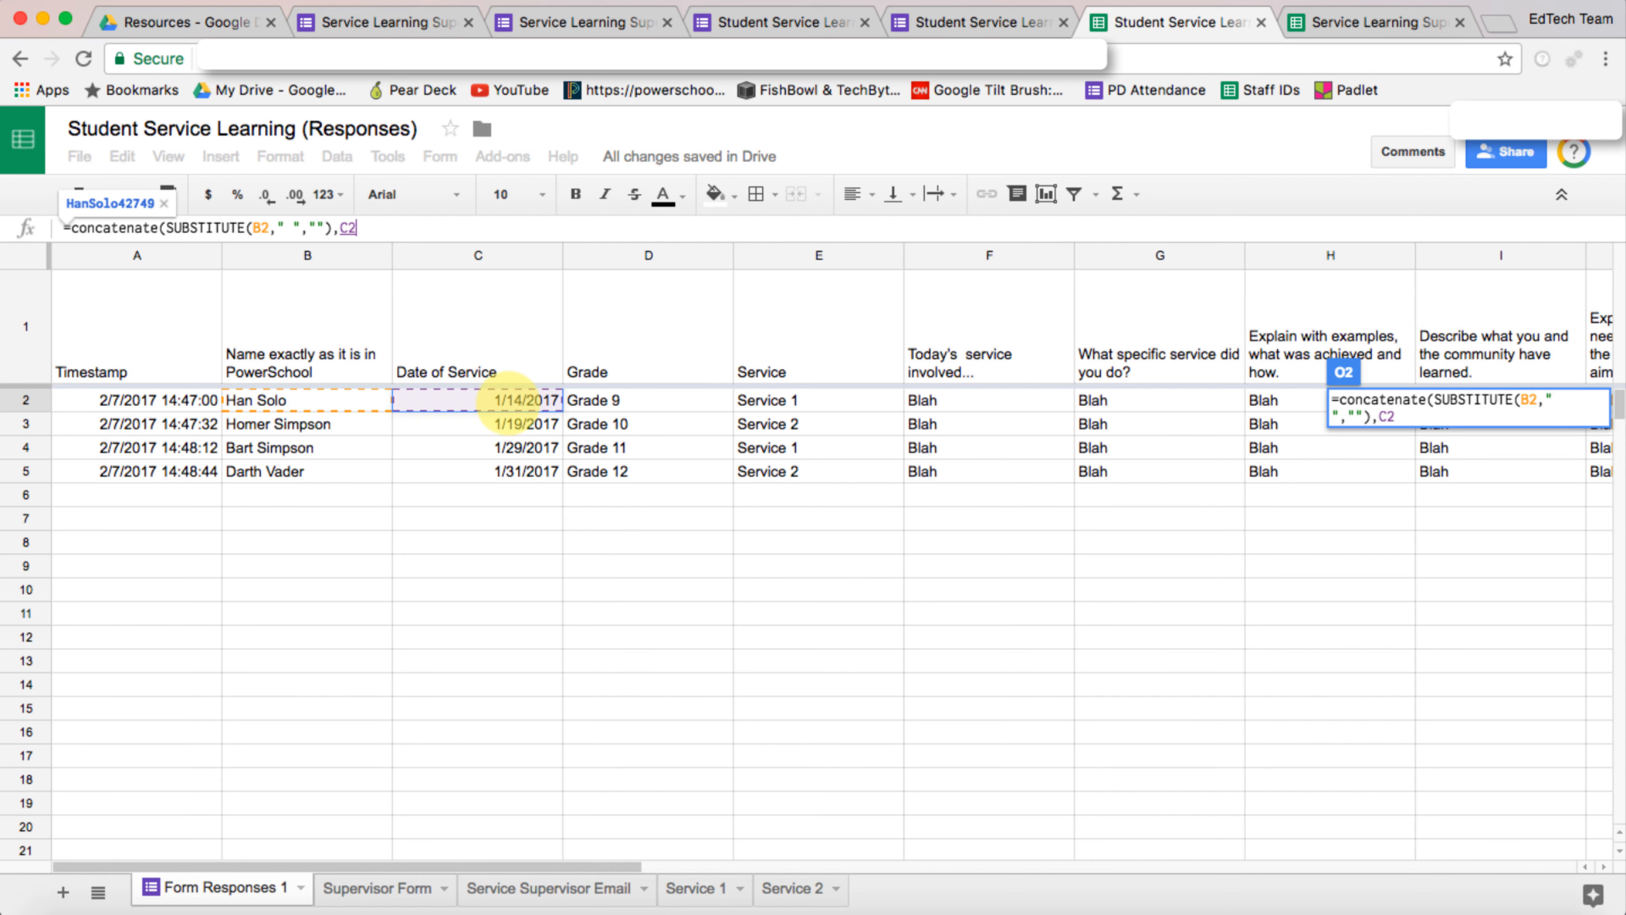
type(")")
key("Return")
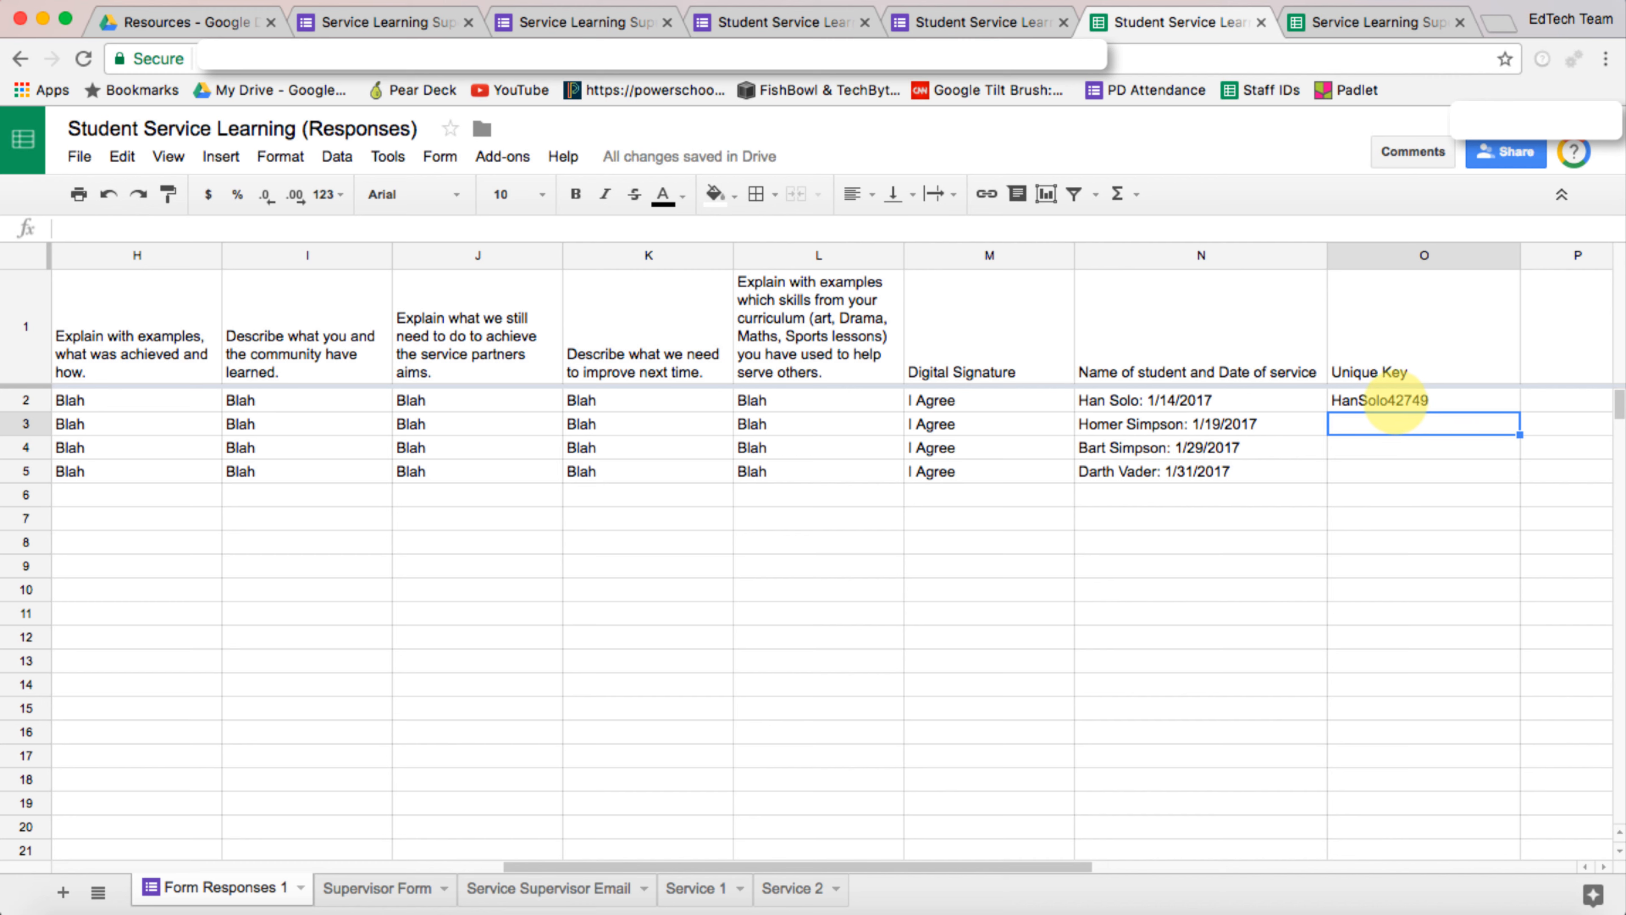
left_click(1439, 398)
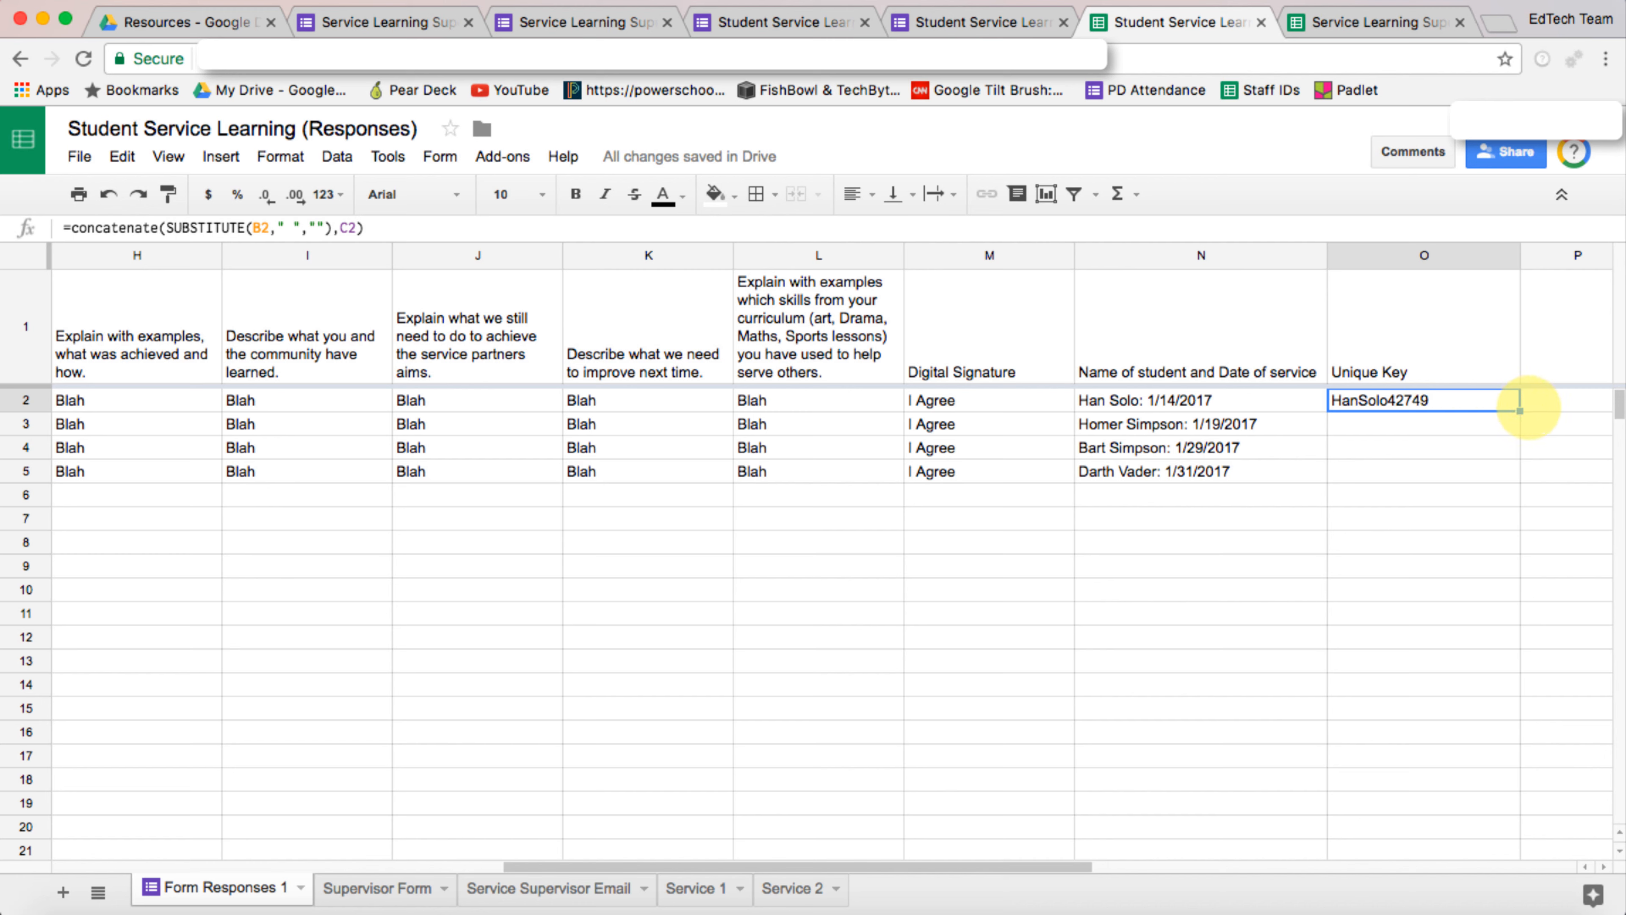
left_click_drag(1519, 411, 1513, 465)
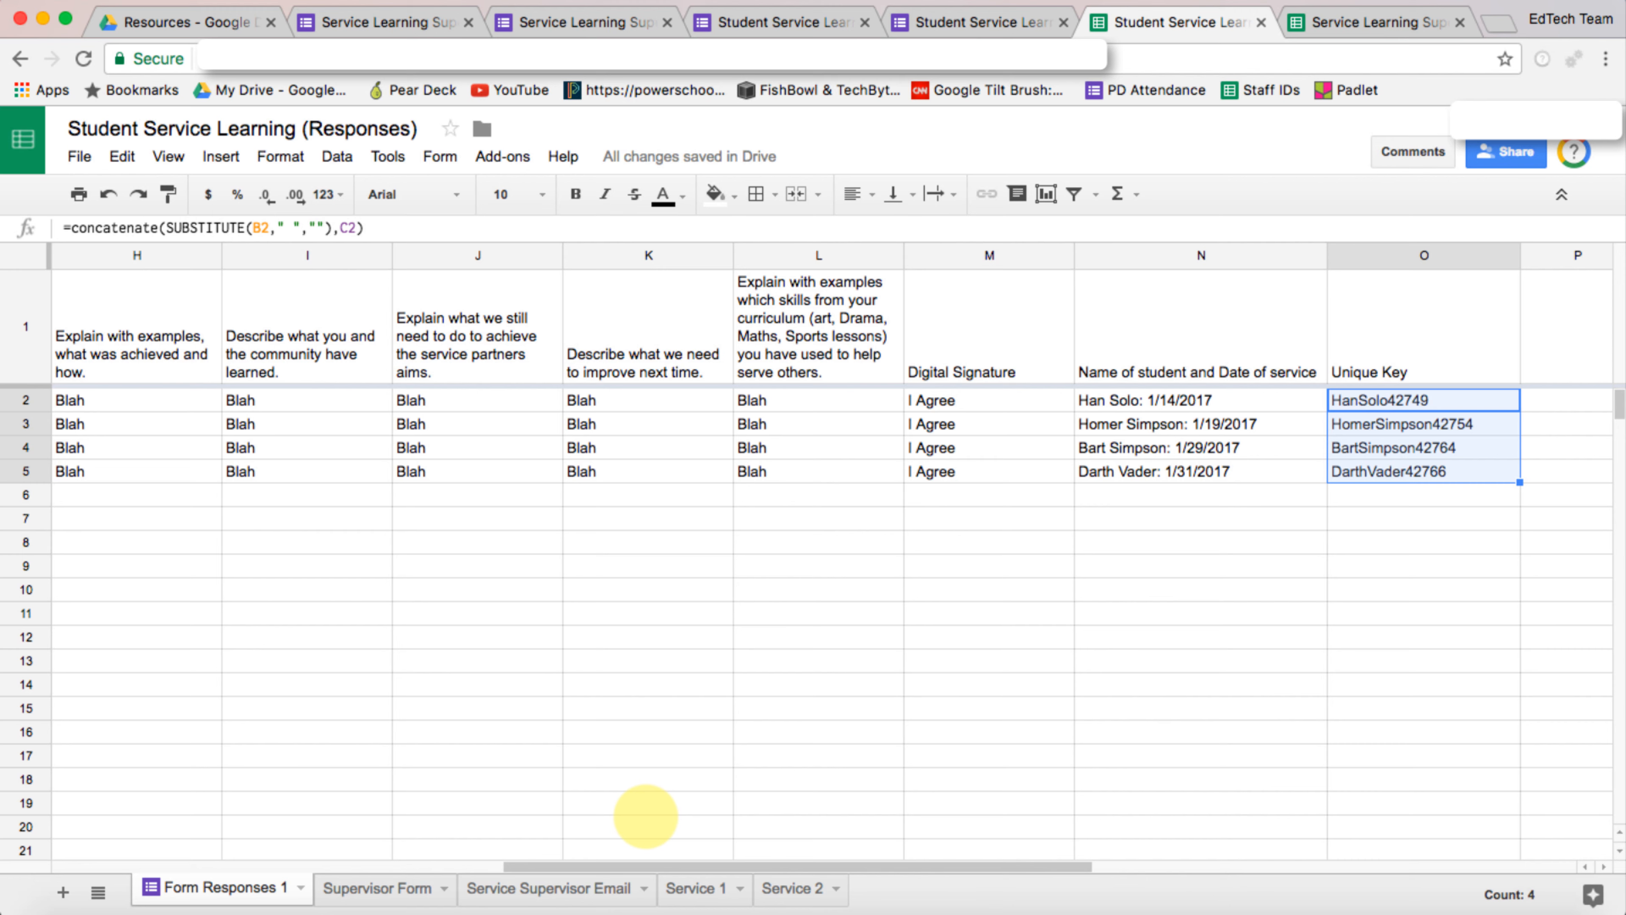
Step: Switch to the Service Learning Supervisor Confirmation (Responses) spreadsheet and add the header "Unique Key" in M1
left_click(1388, 22)
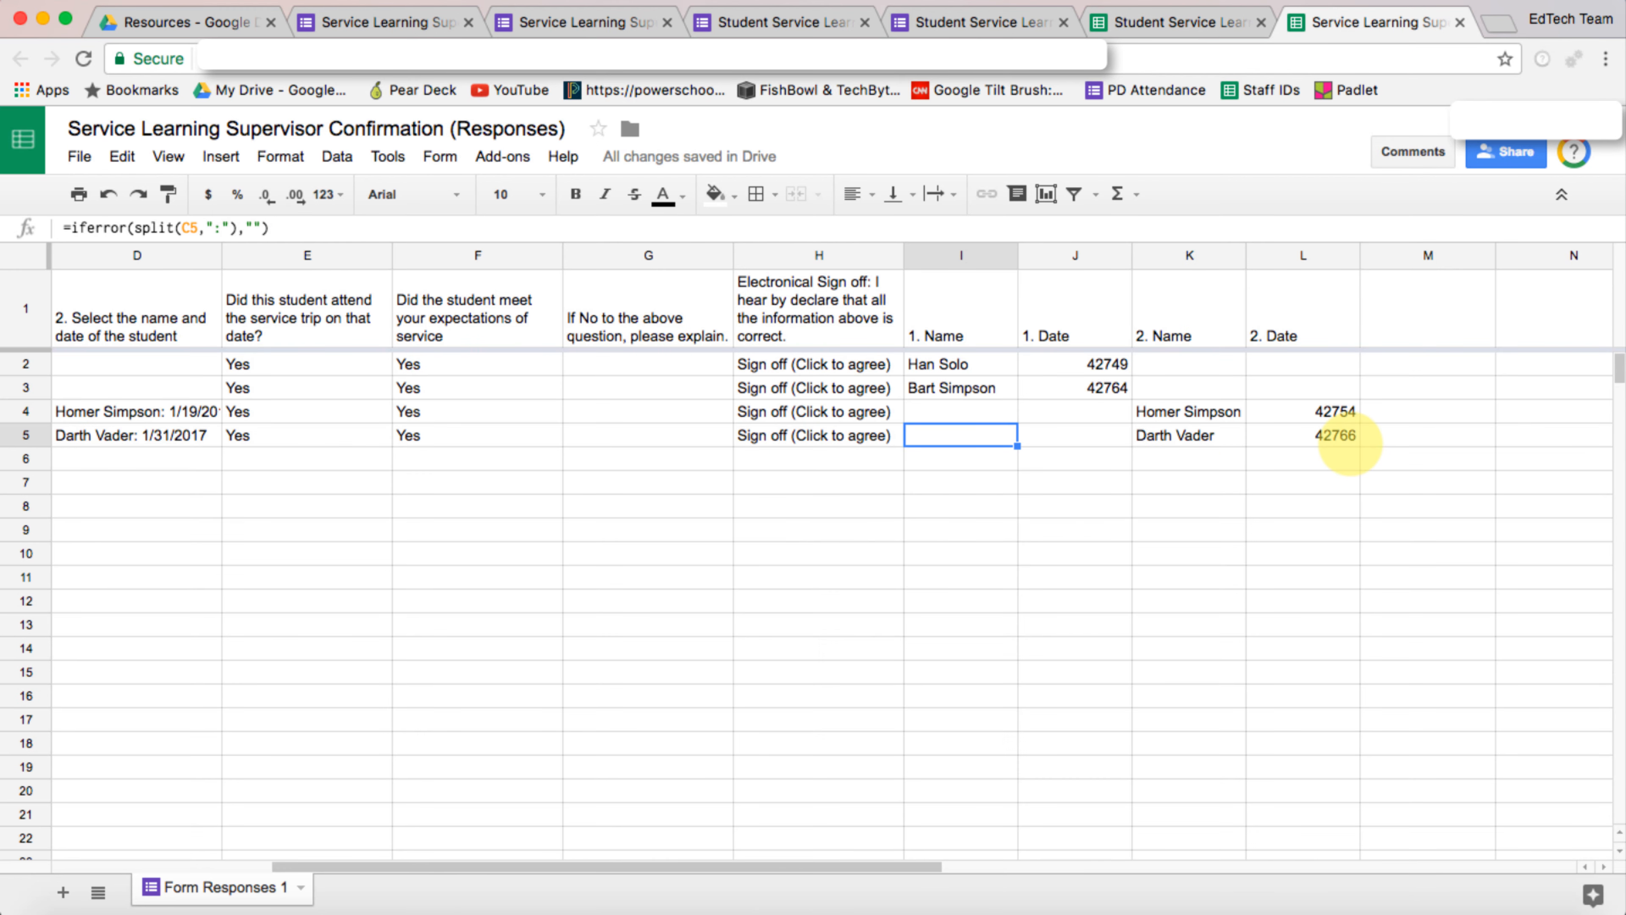
scroll(1349, 442, "right", 3)
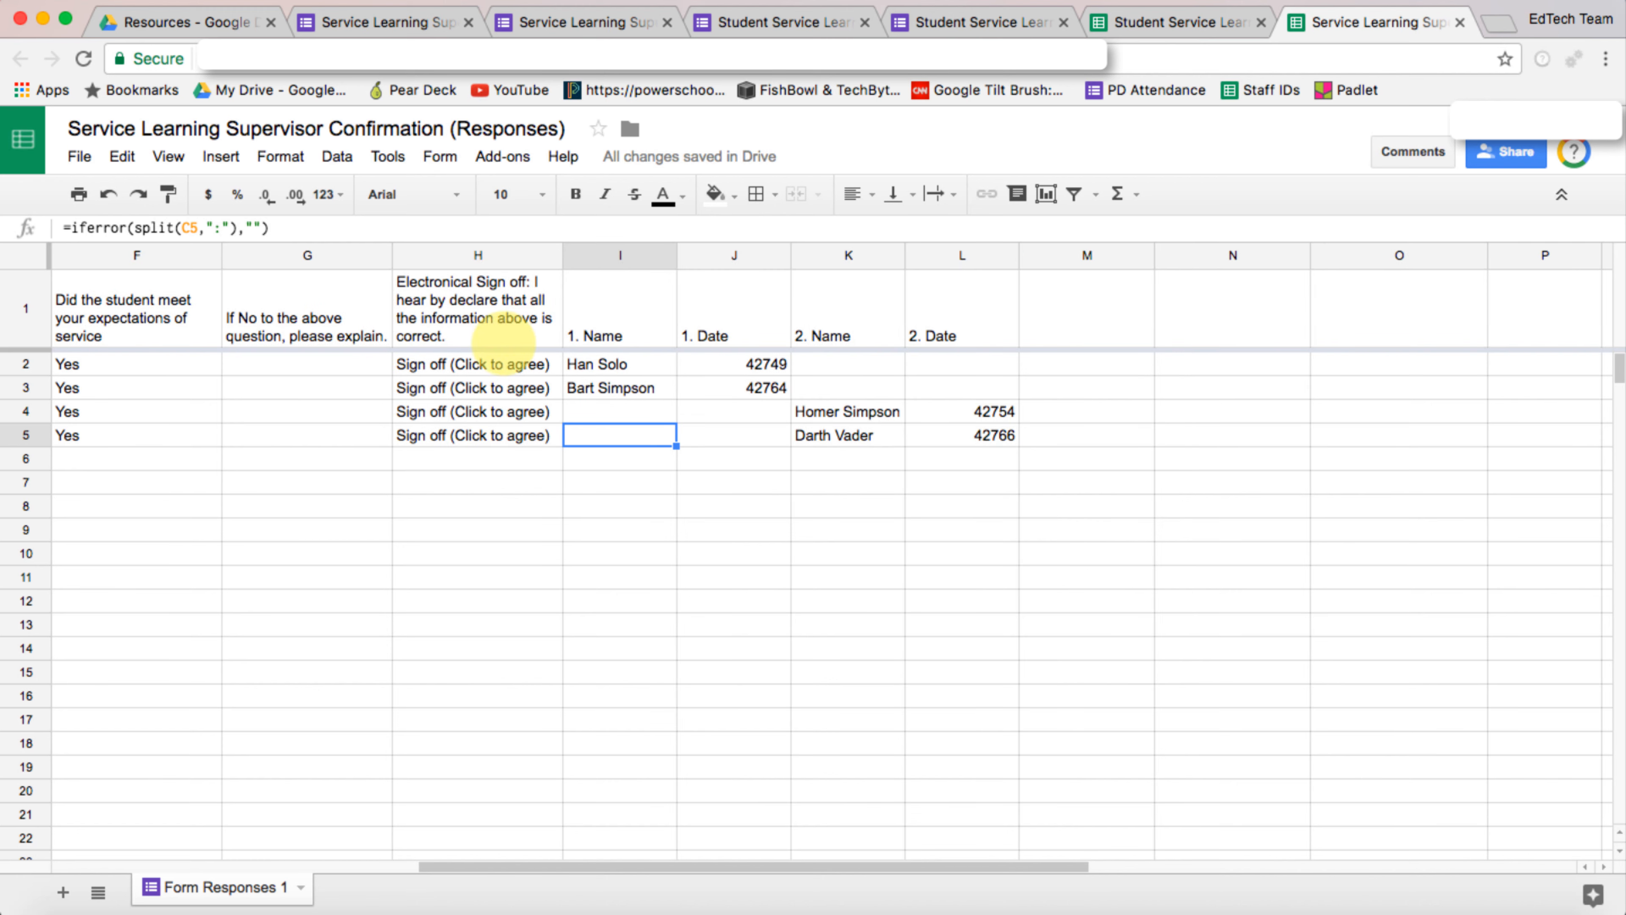
left_click(595, 364)
left_click(762, 364)
left_click(599, 364)
left_click(725, 364)
left_click(599, 364)
left_click(1099, 363)
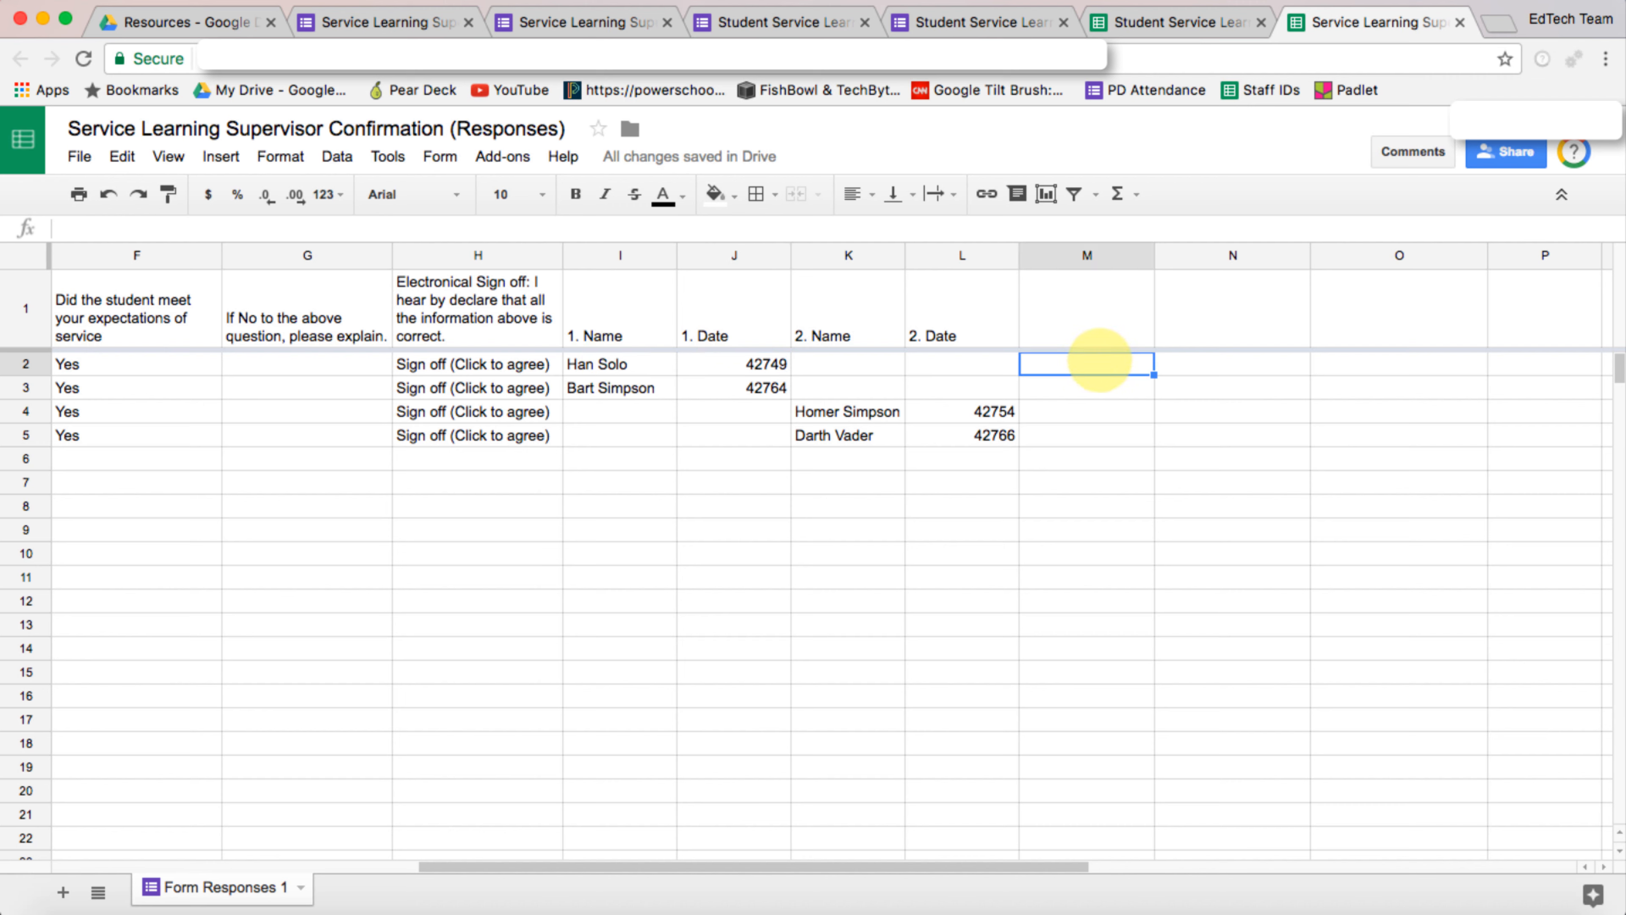
key("Up")
type("Uniq")
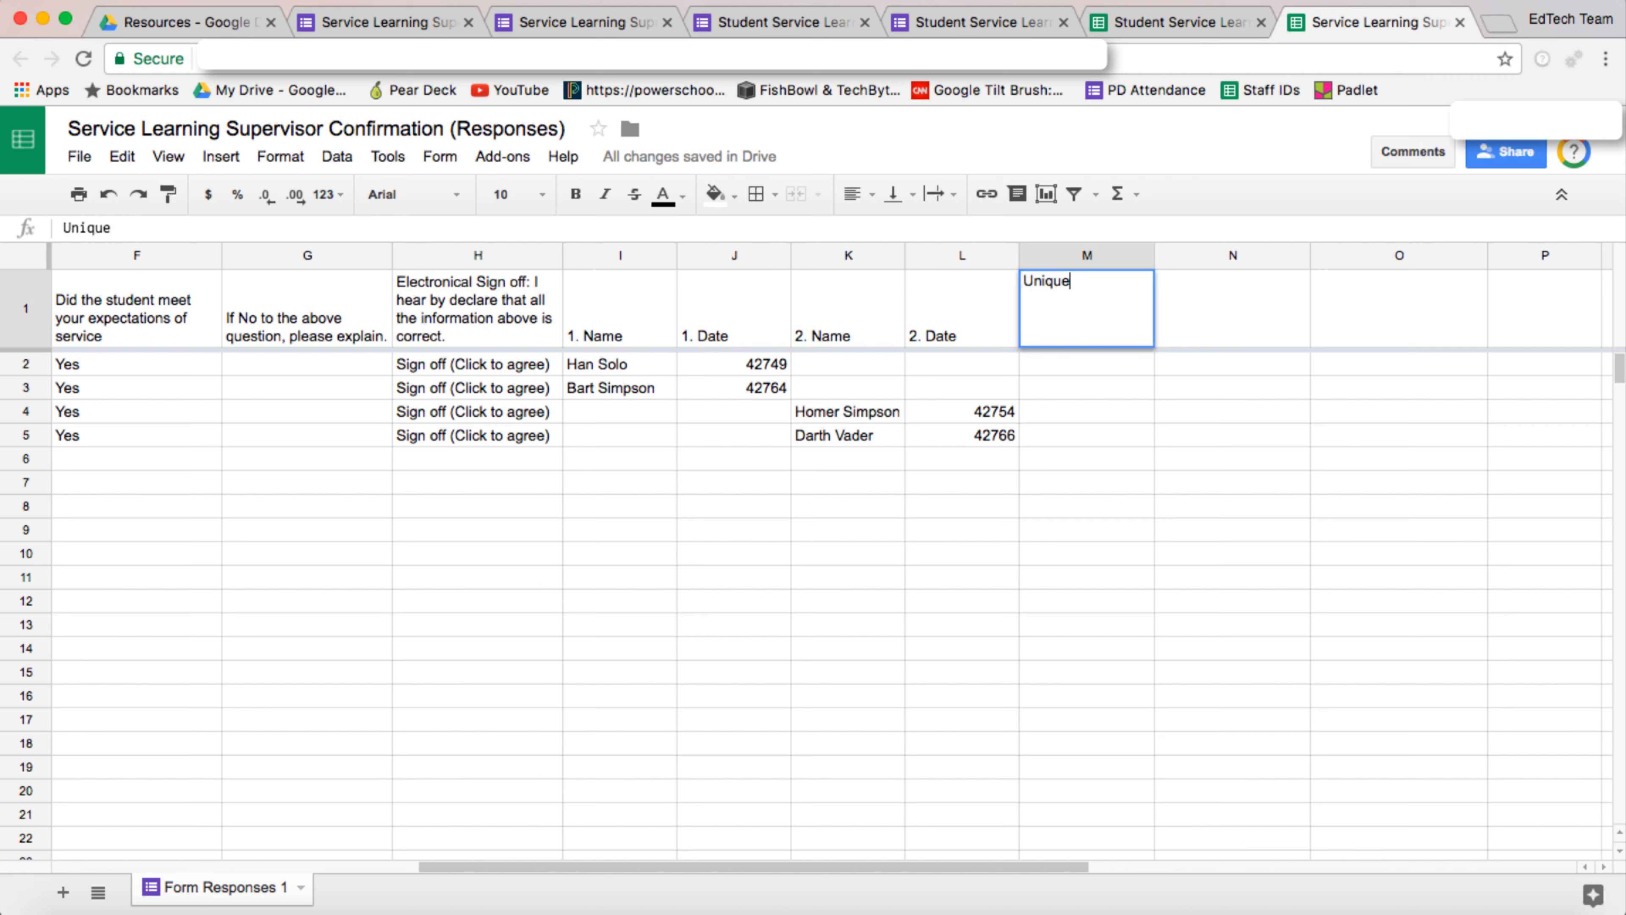
key("Return")
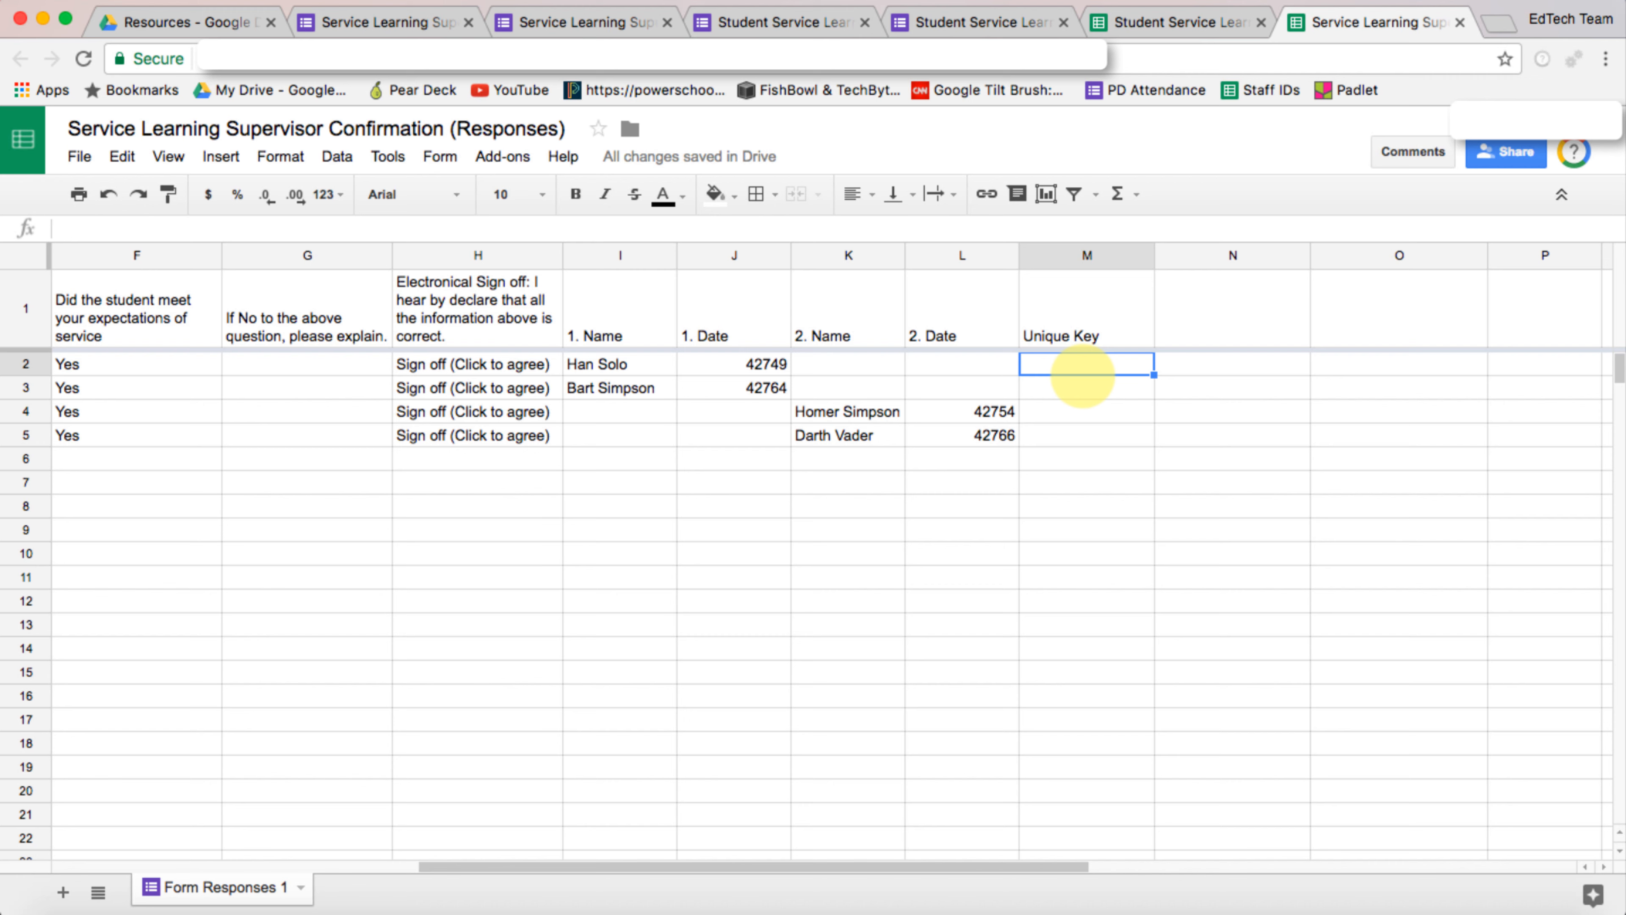
Step: Join the first name and date columns in M2 with the formula =I2&J2
type("=")
left_click(633, 363)
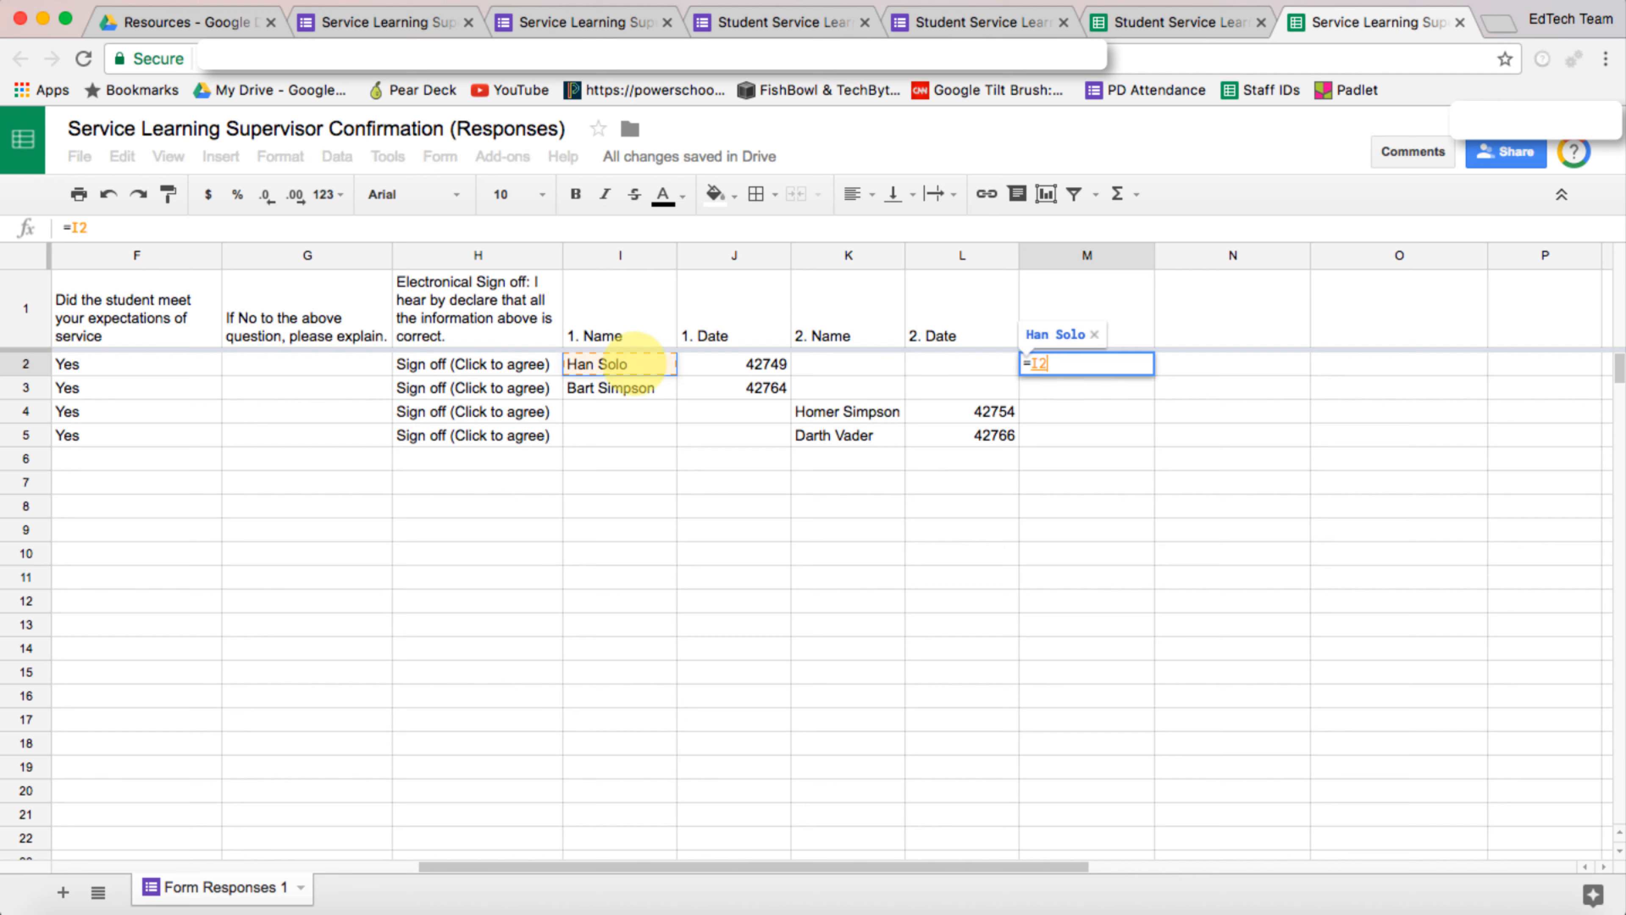
type("&")
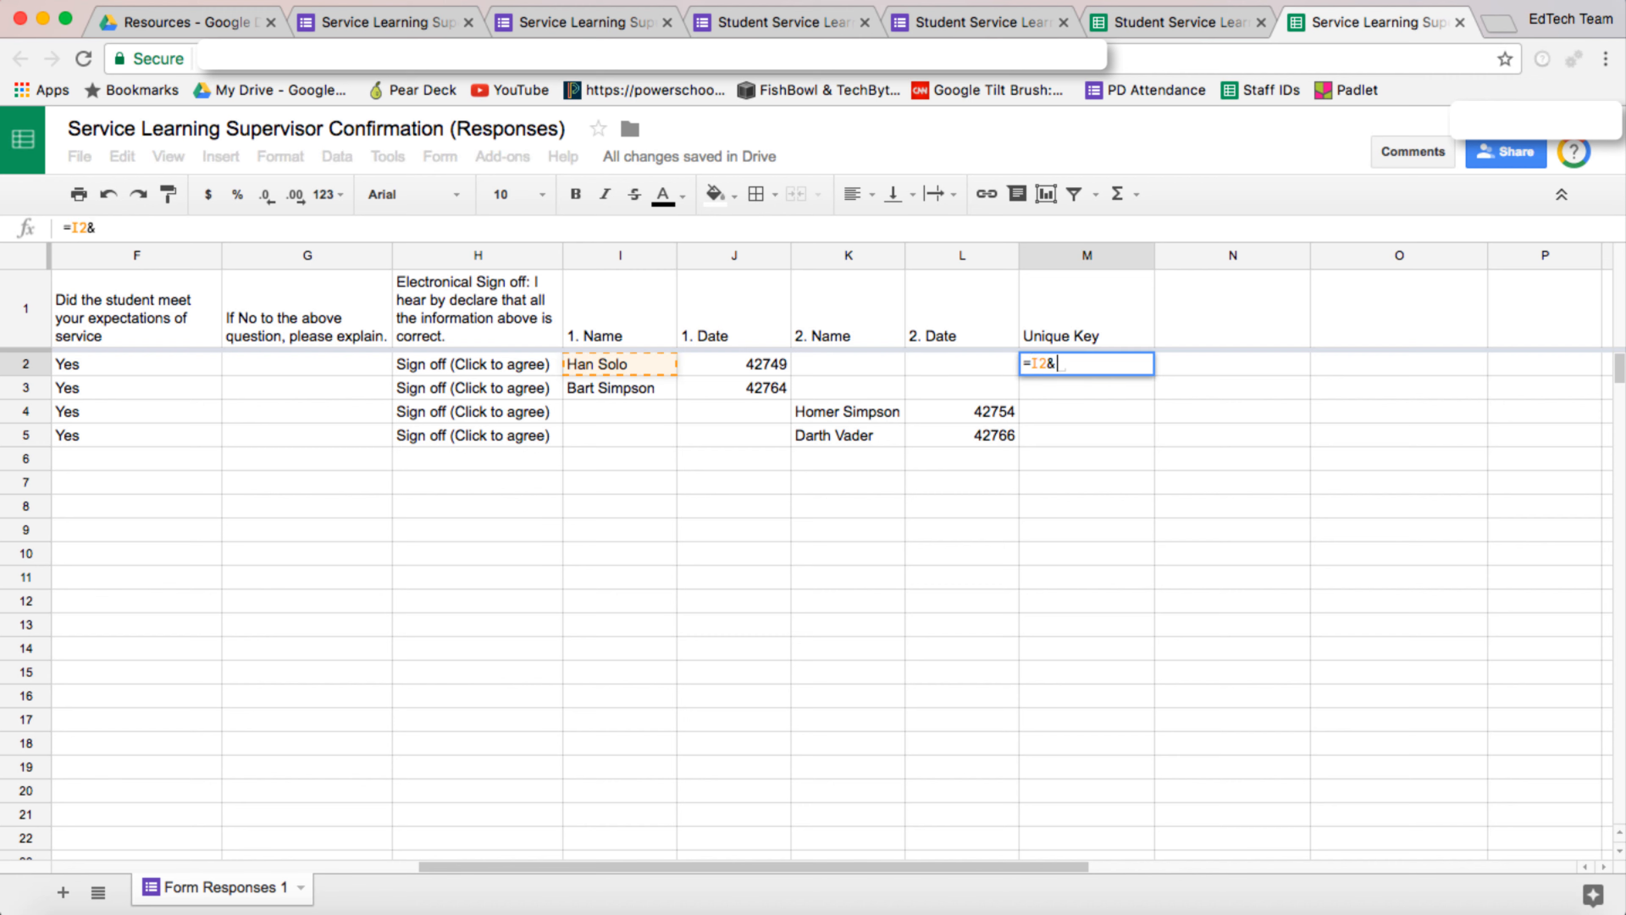
left_click(744, 365)
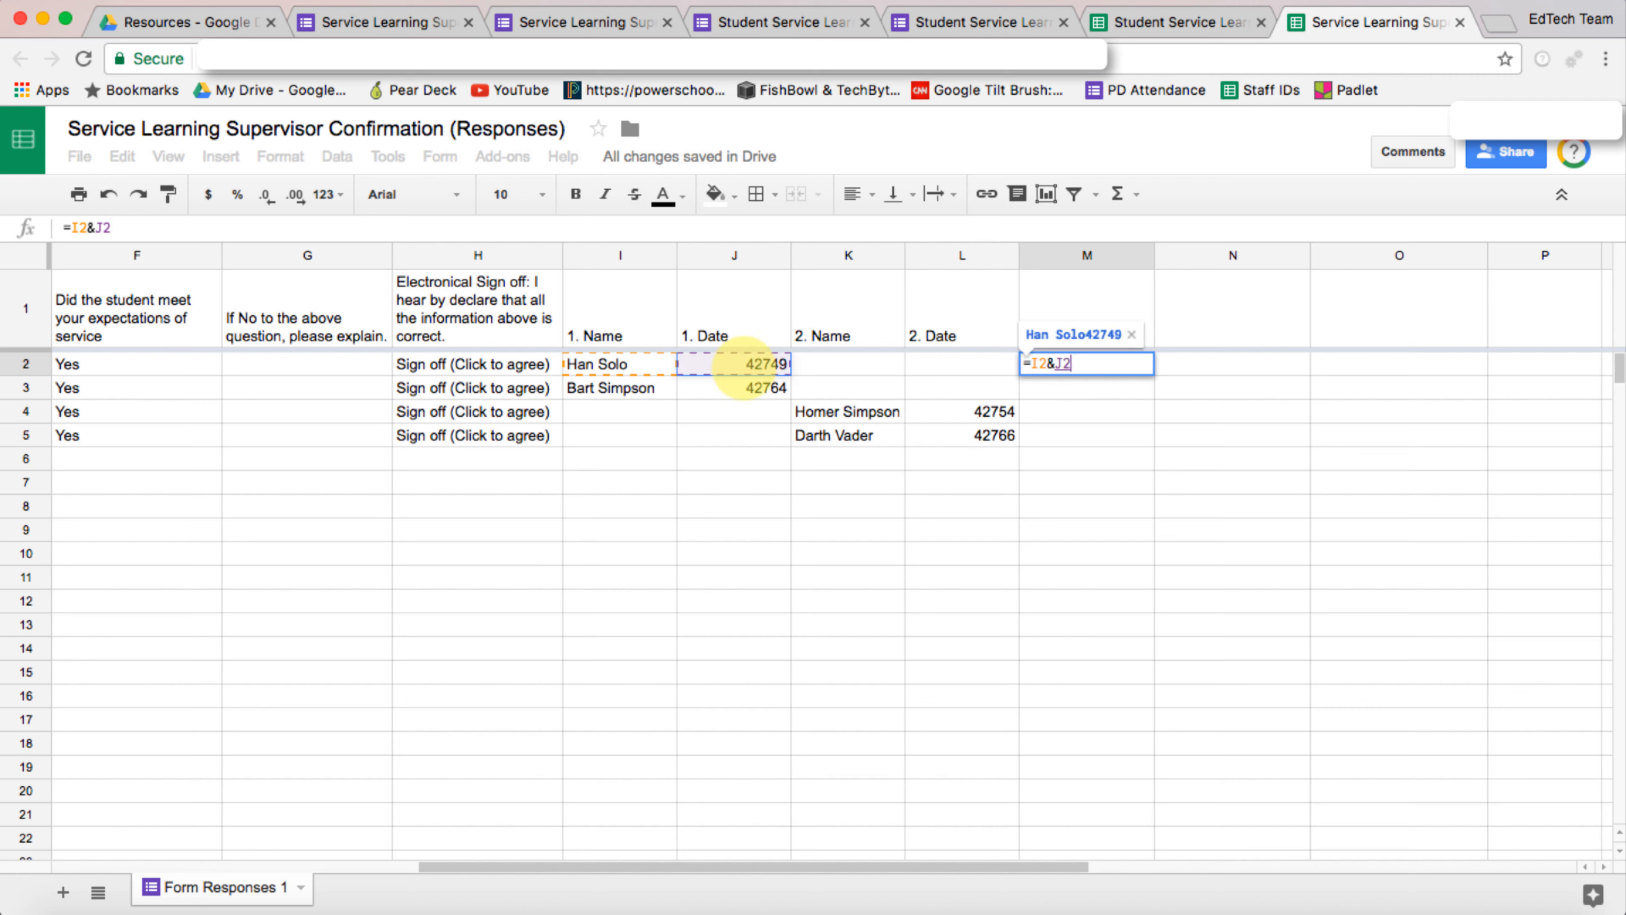
key("Return")
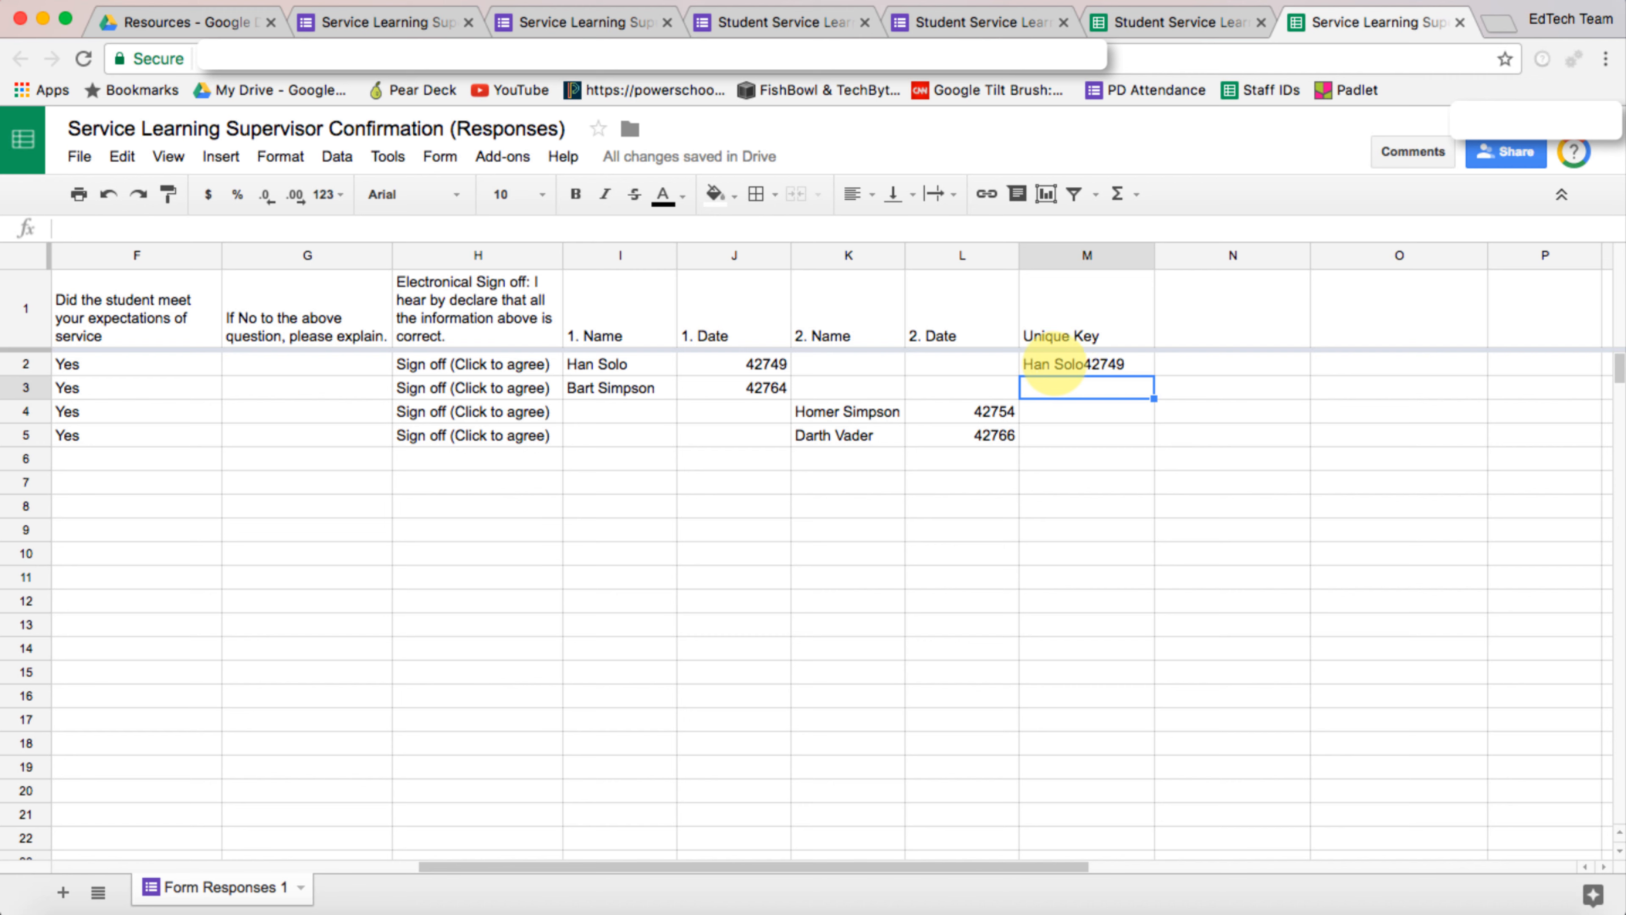
Step: Edit the M2 formula to =substitute(I2," ","")&J2 so the space is stripped from the first name
left_click(1080, 369)
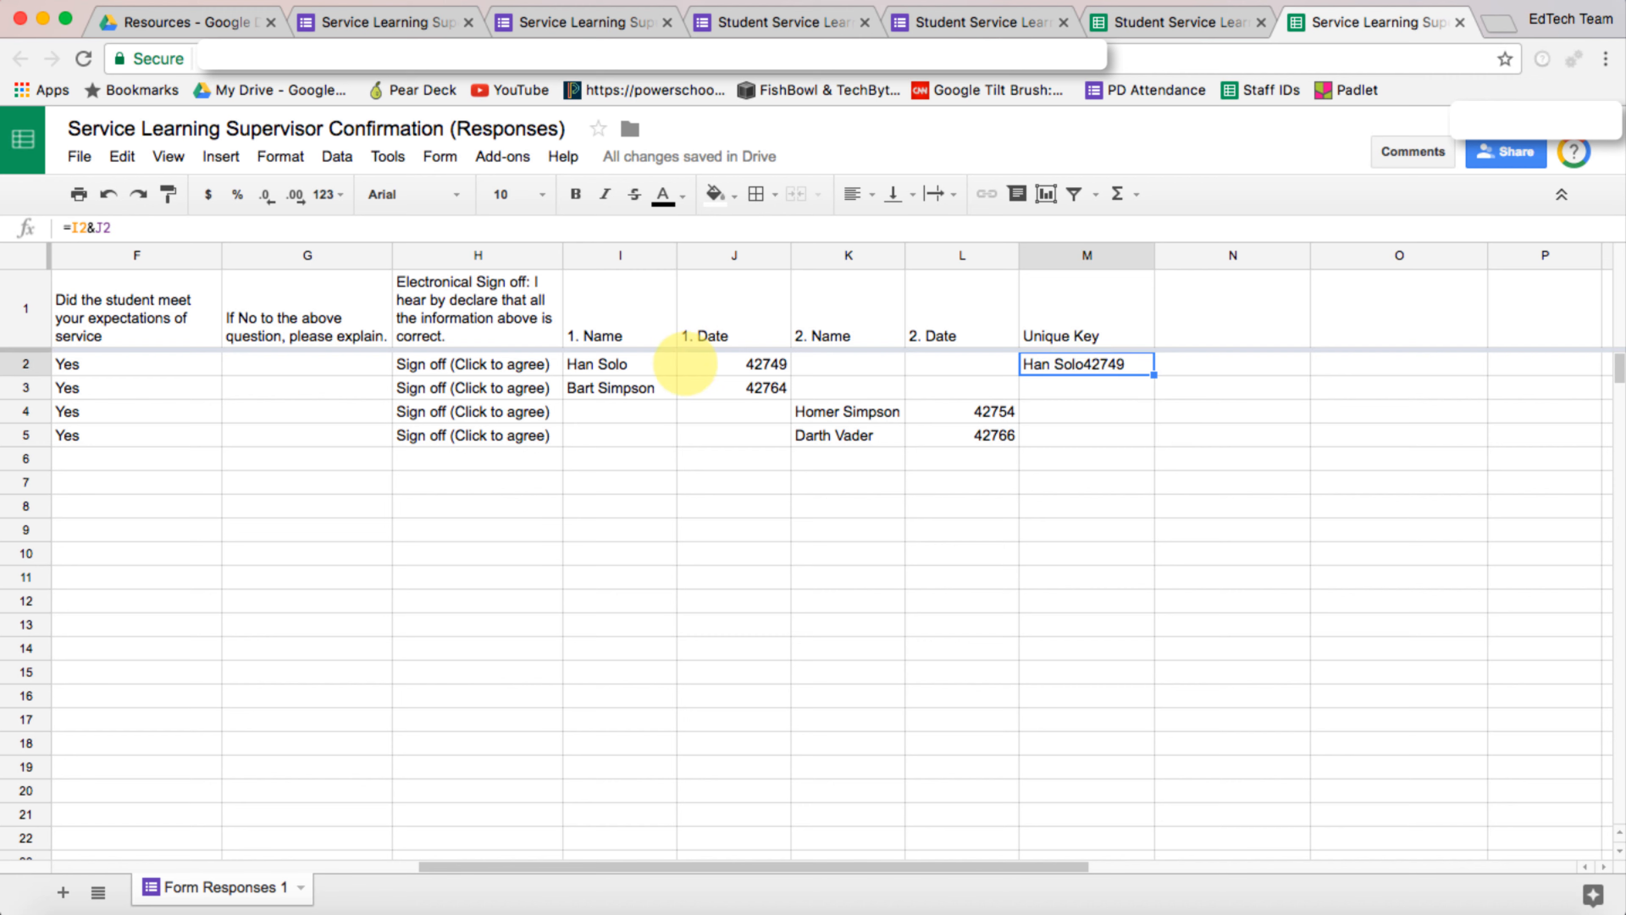
left_click(70, 227)
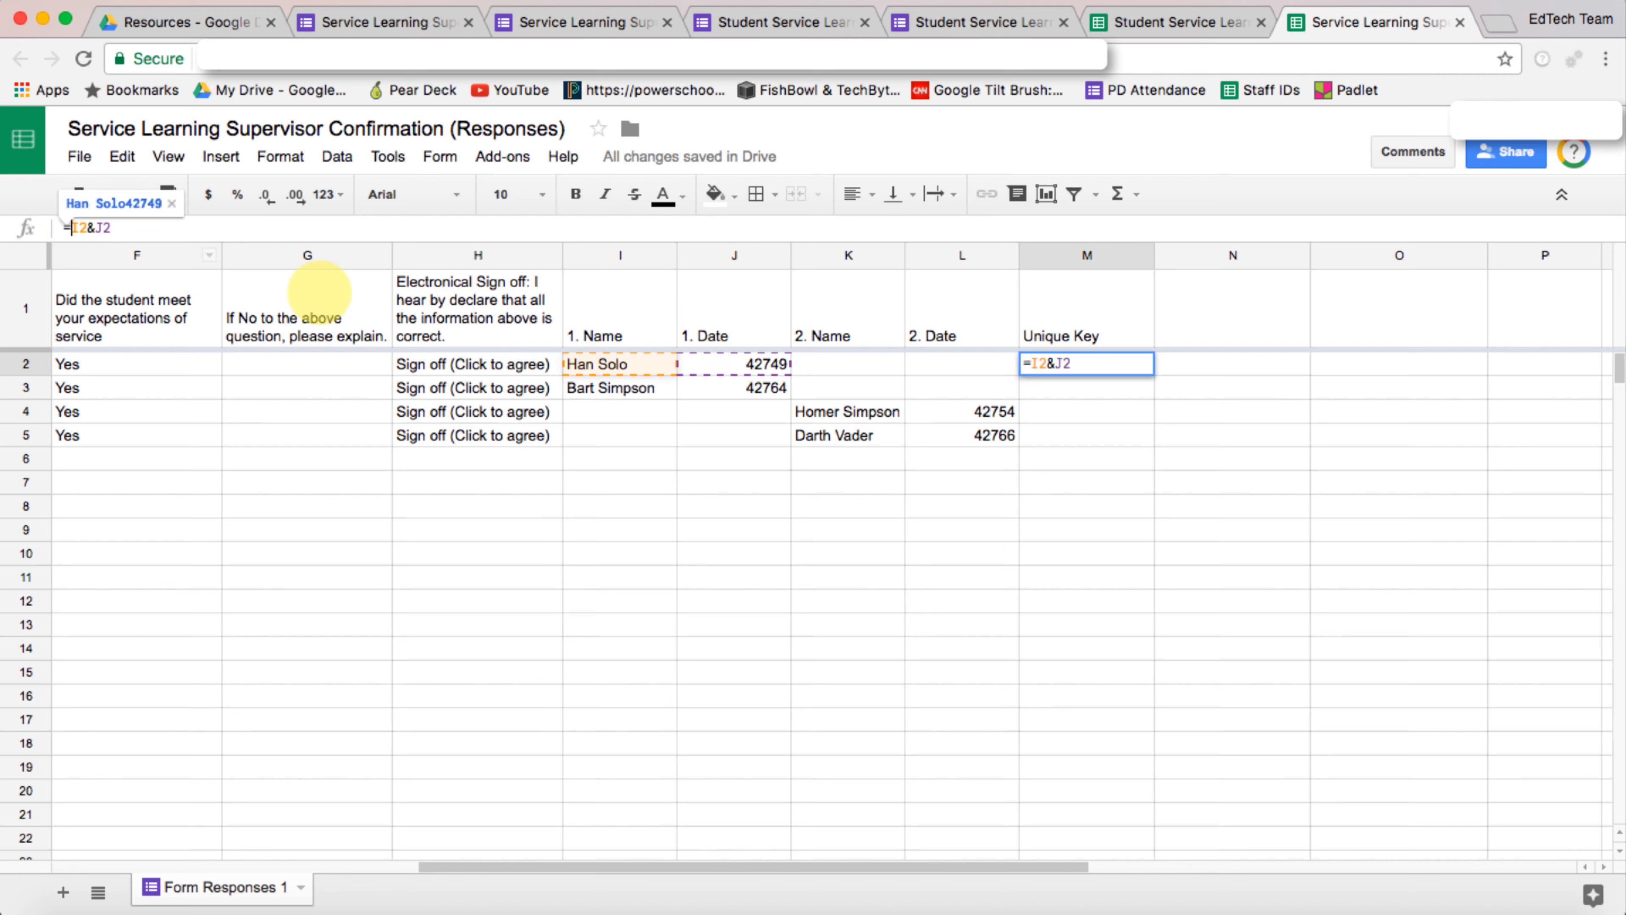
type("substitute(I2")
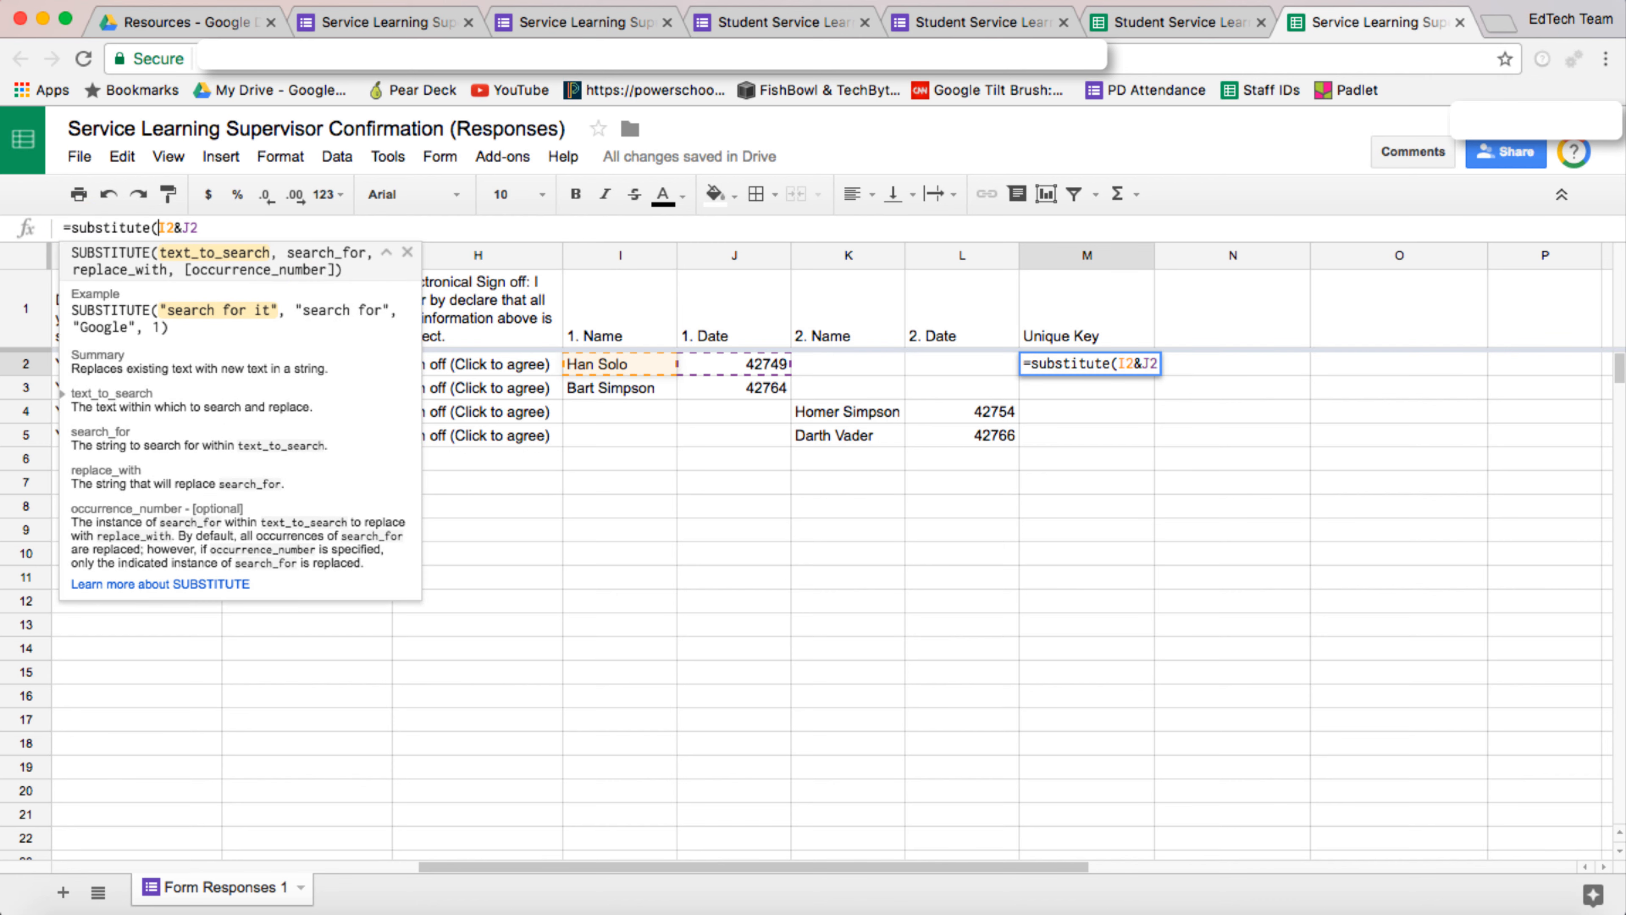
type(",\" ")
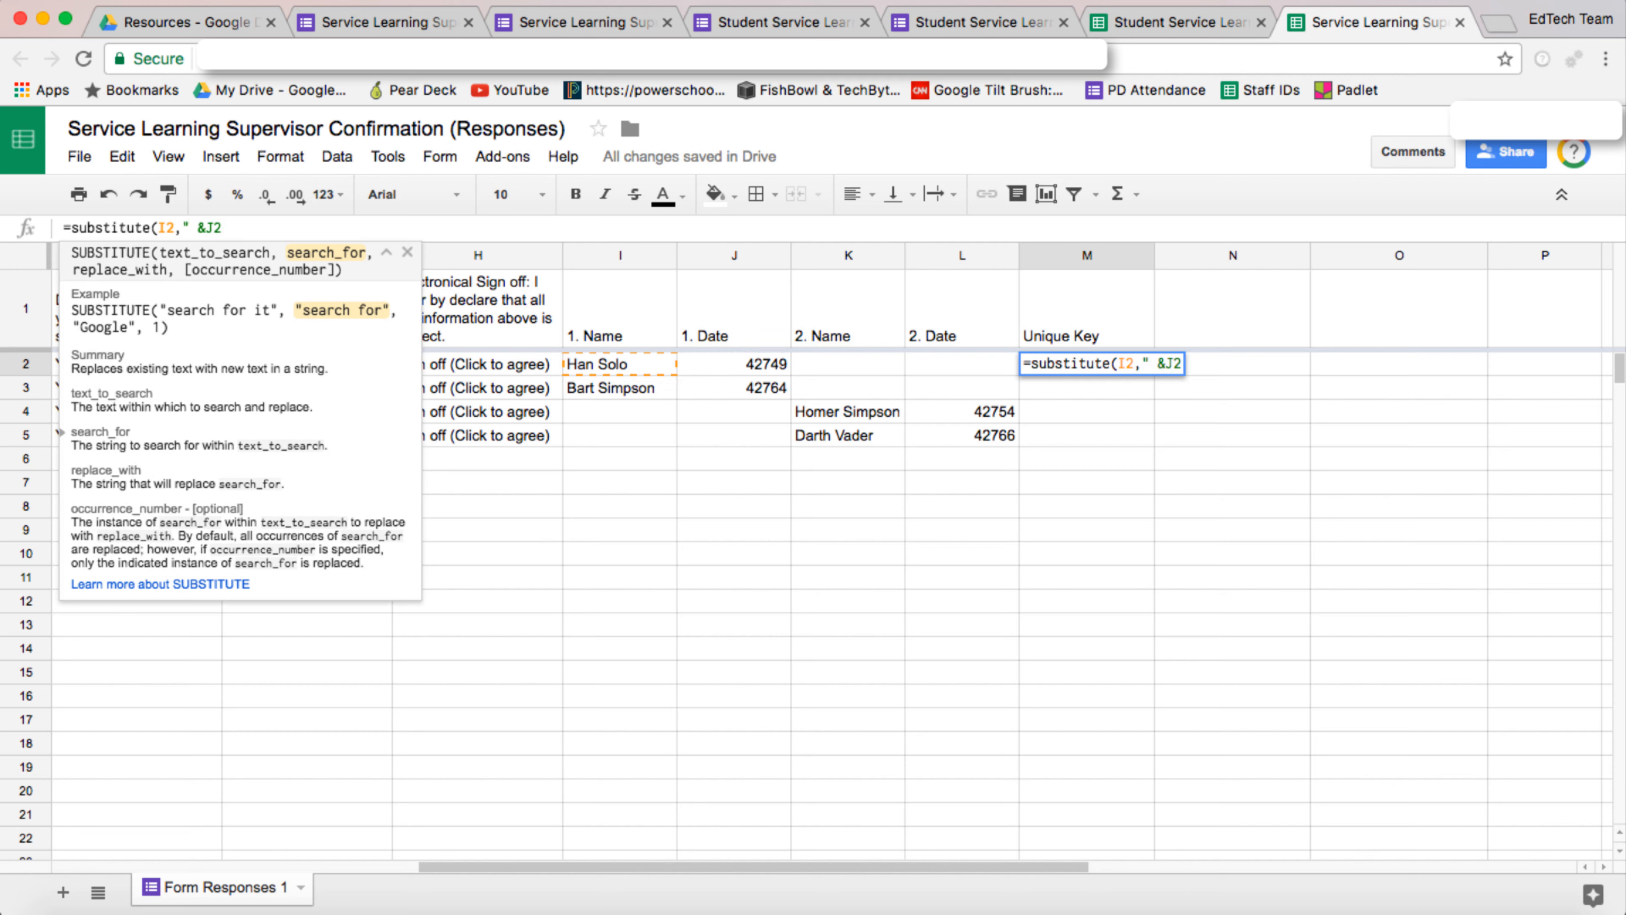
type("\",\"\")")
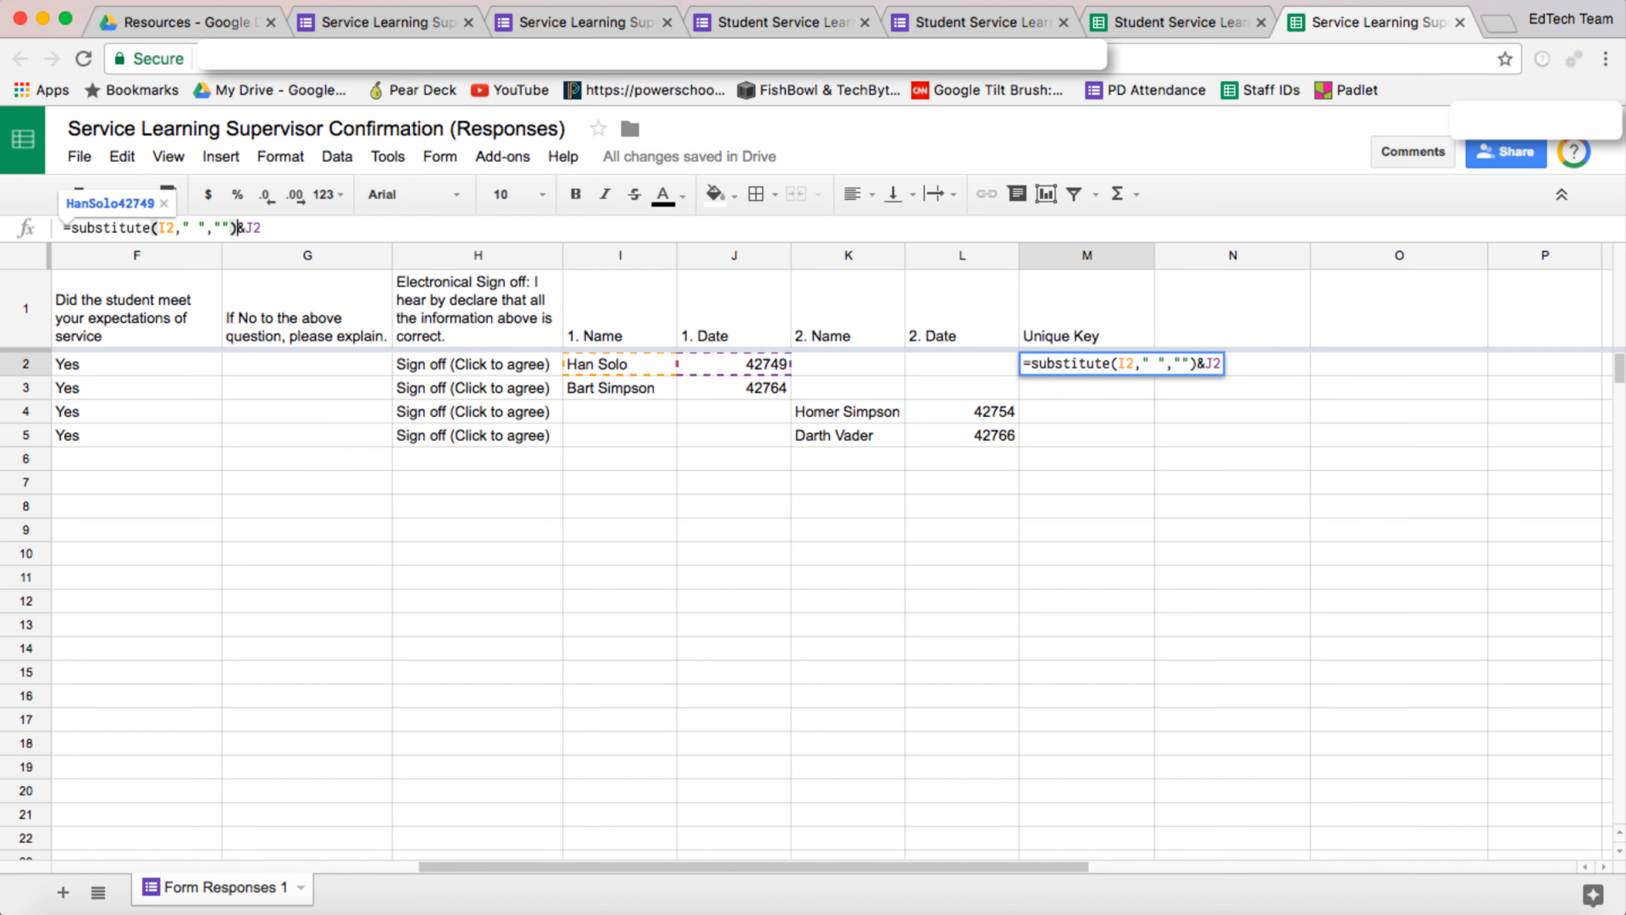
key("Return")
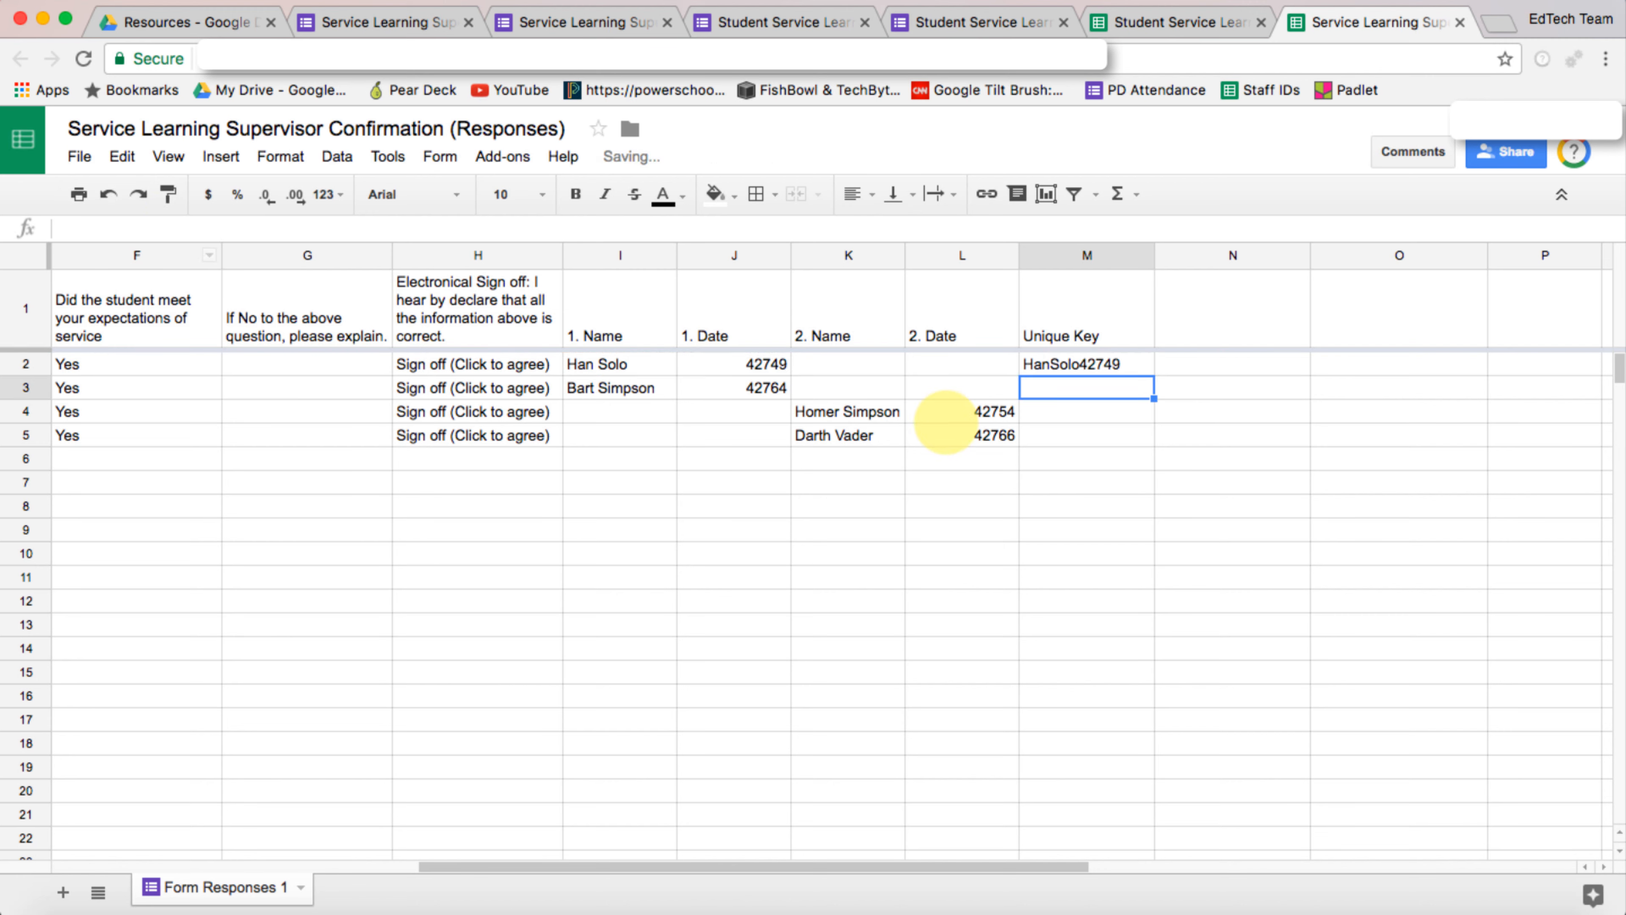
Step: Fill the M2 key formula down through M5 and check the formulas behind the blank cells in rows 4 and 5
left_click(1082, 364)
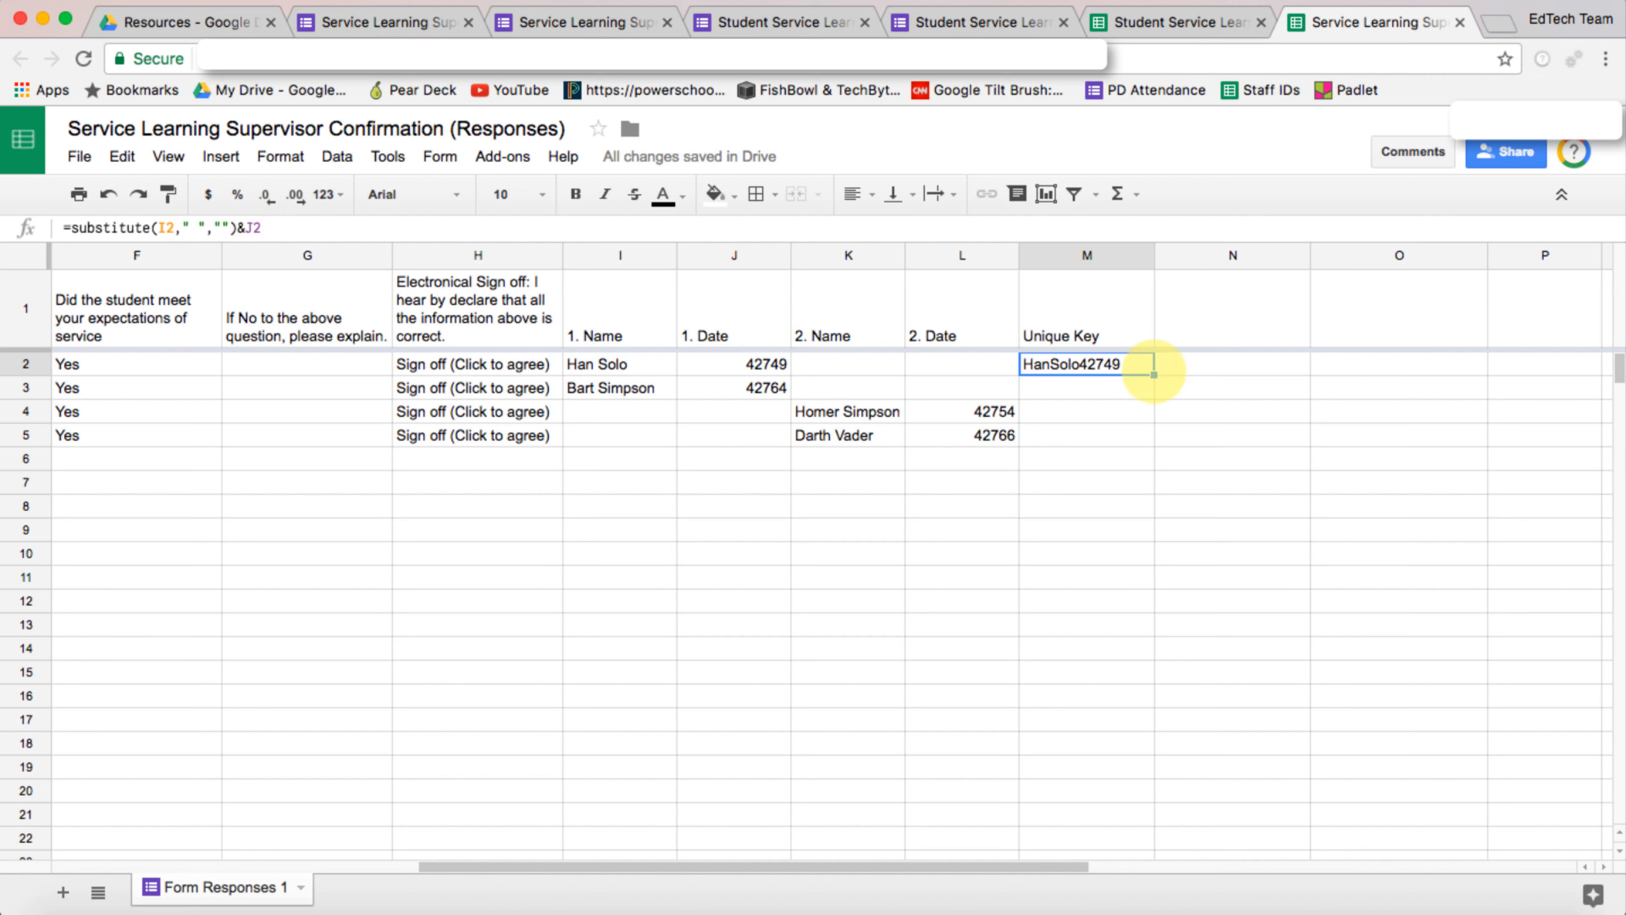
left_click_drag(1165, 385, 1147, 429)
left_click(1069, 408)
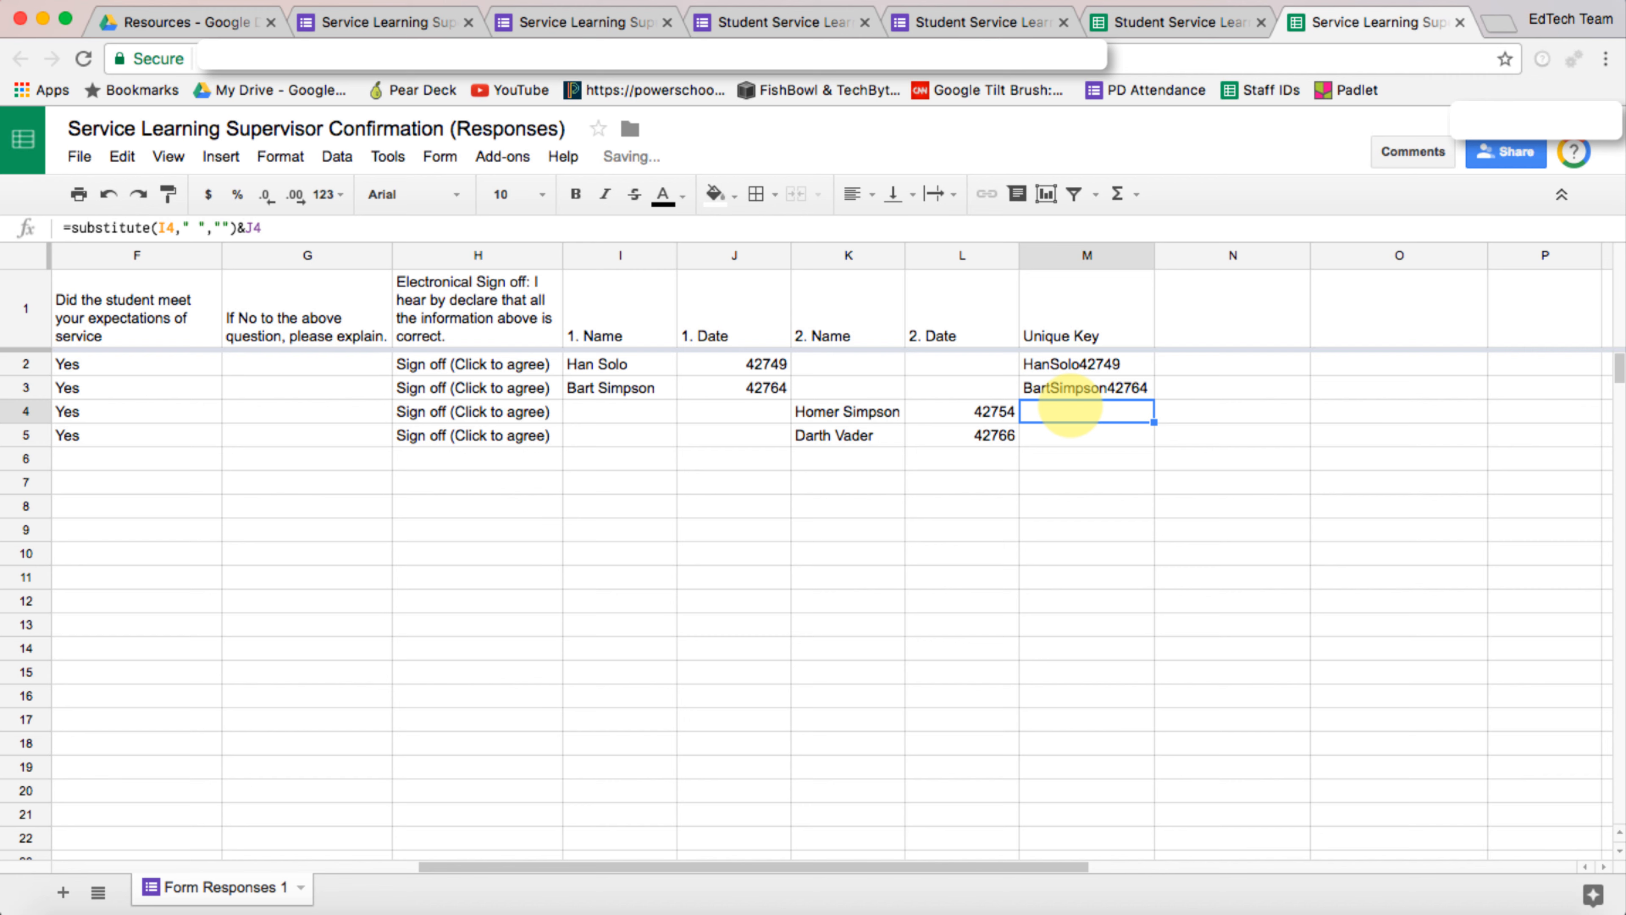
left_click(582, 412)
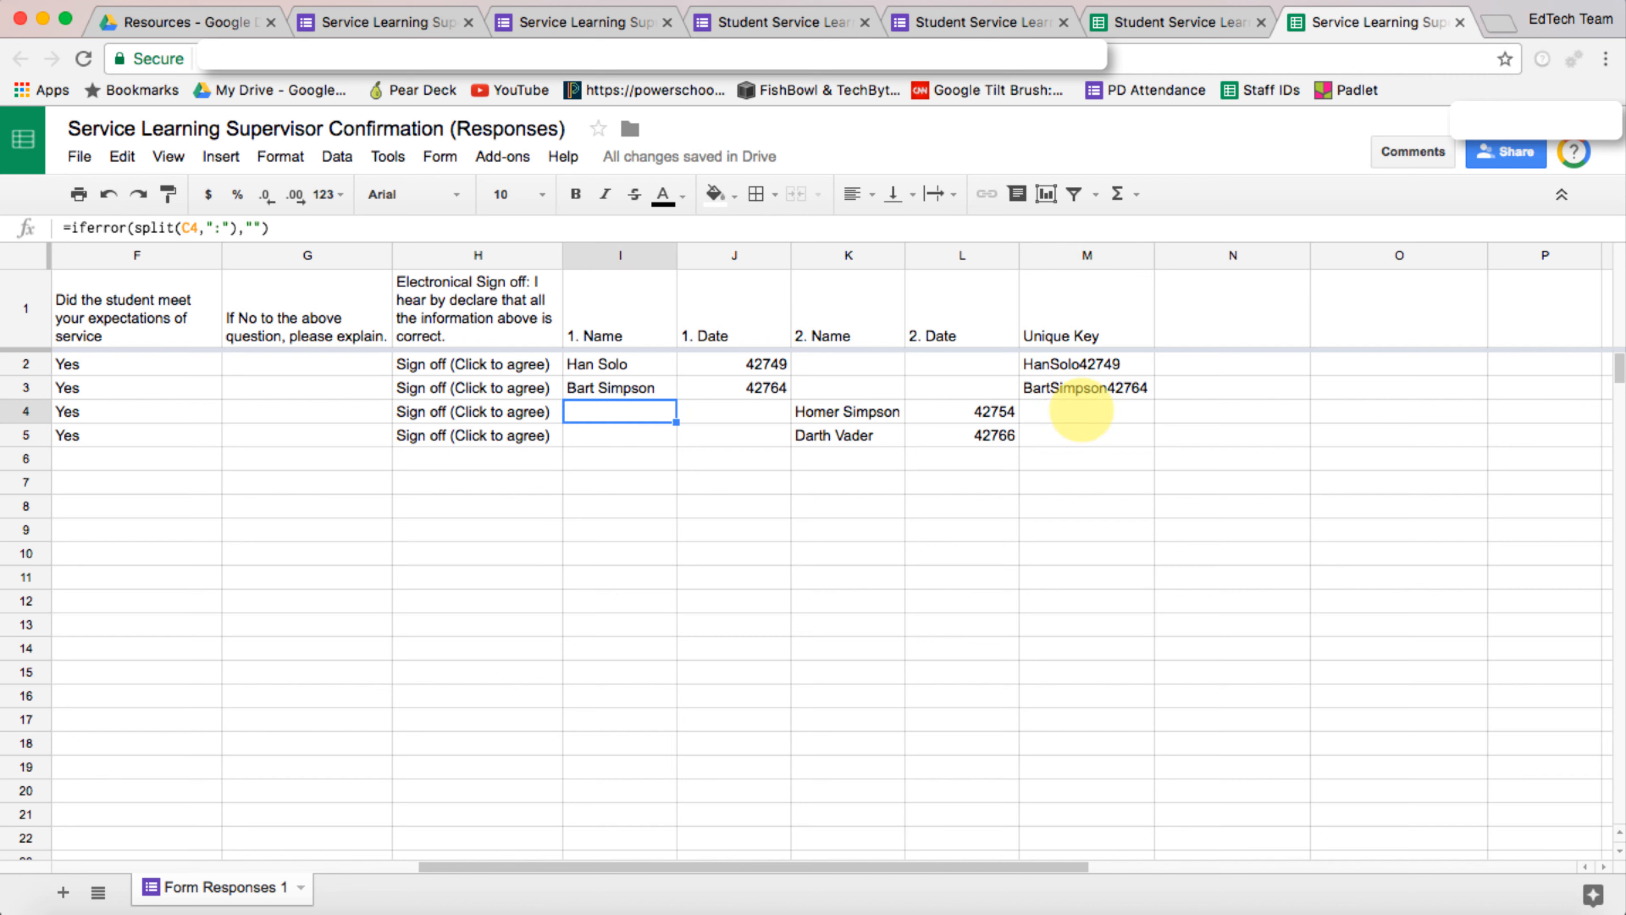
left_click(1081, 410)
left_click(1080, 436)
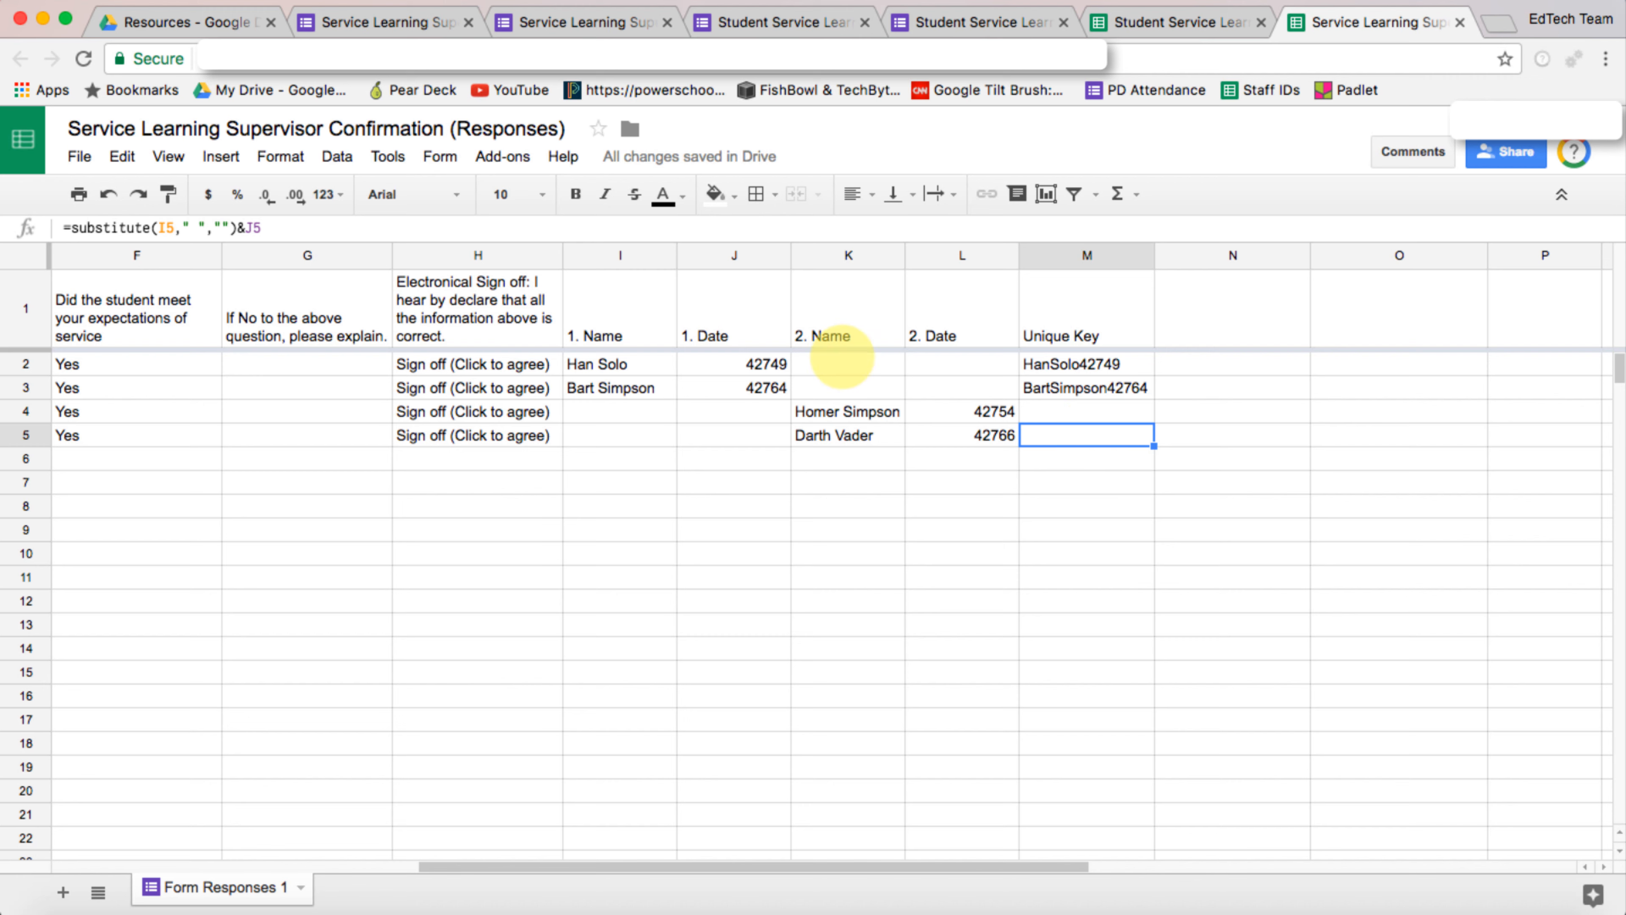
Step: Rename the M1 header to "1. Unique Key" and add the header "2. Unique Key" in N1
left_click(1047, 324)
double_click(1047, 324)
type("1.")
key("Return")
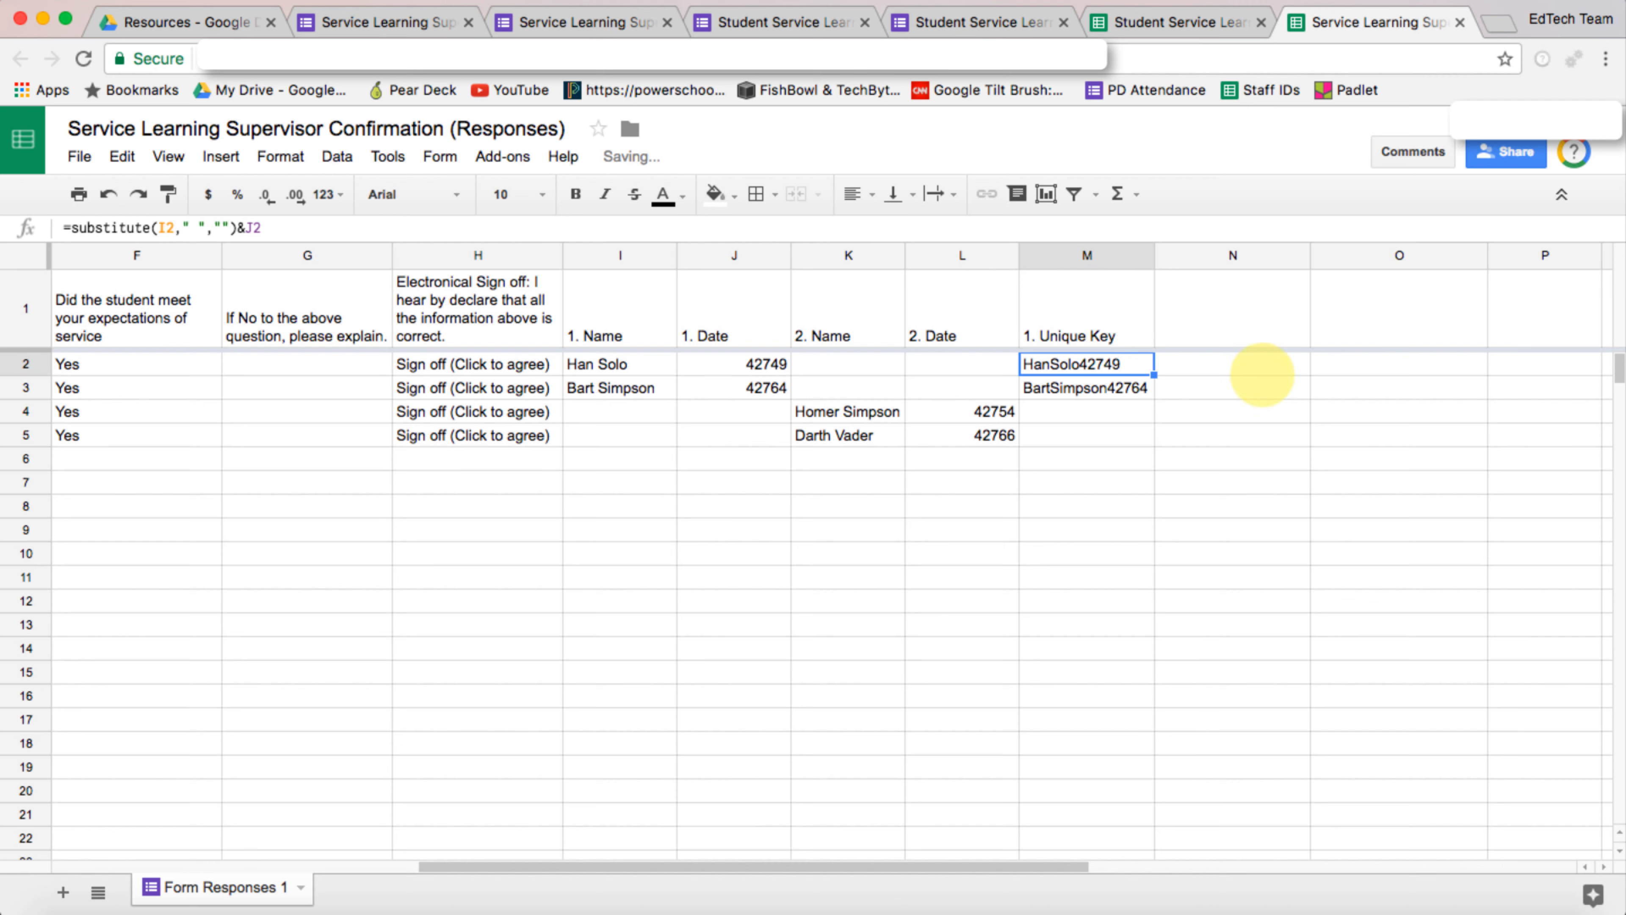
left_click(1227, 305)
type("2. ")
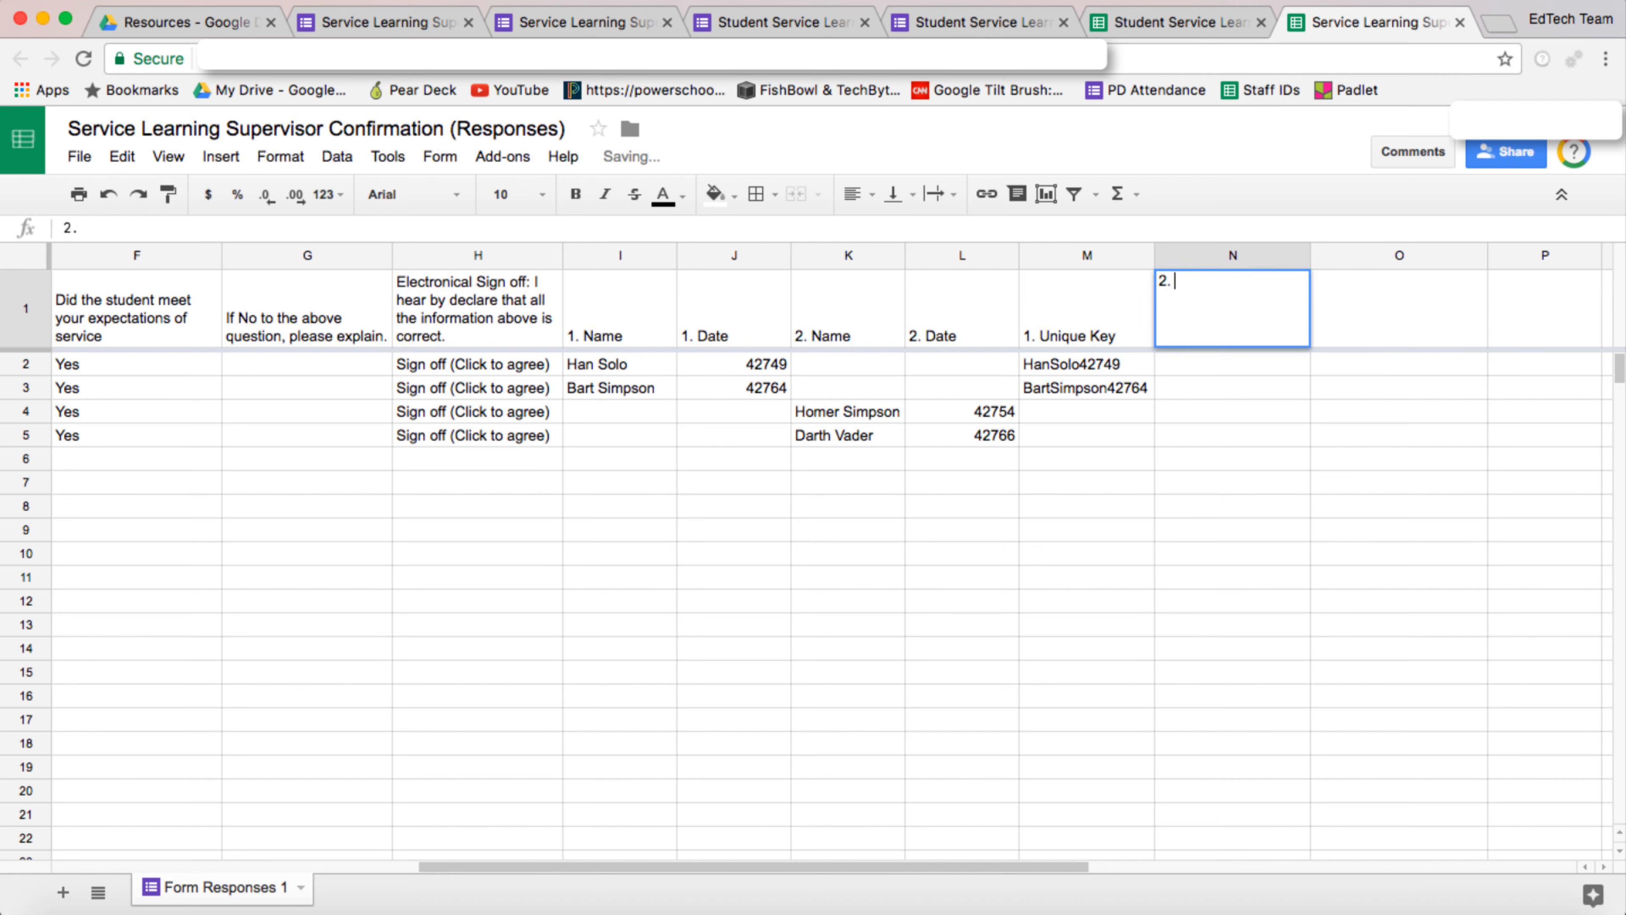
type("Unique Key")
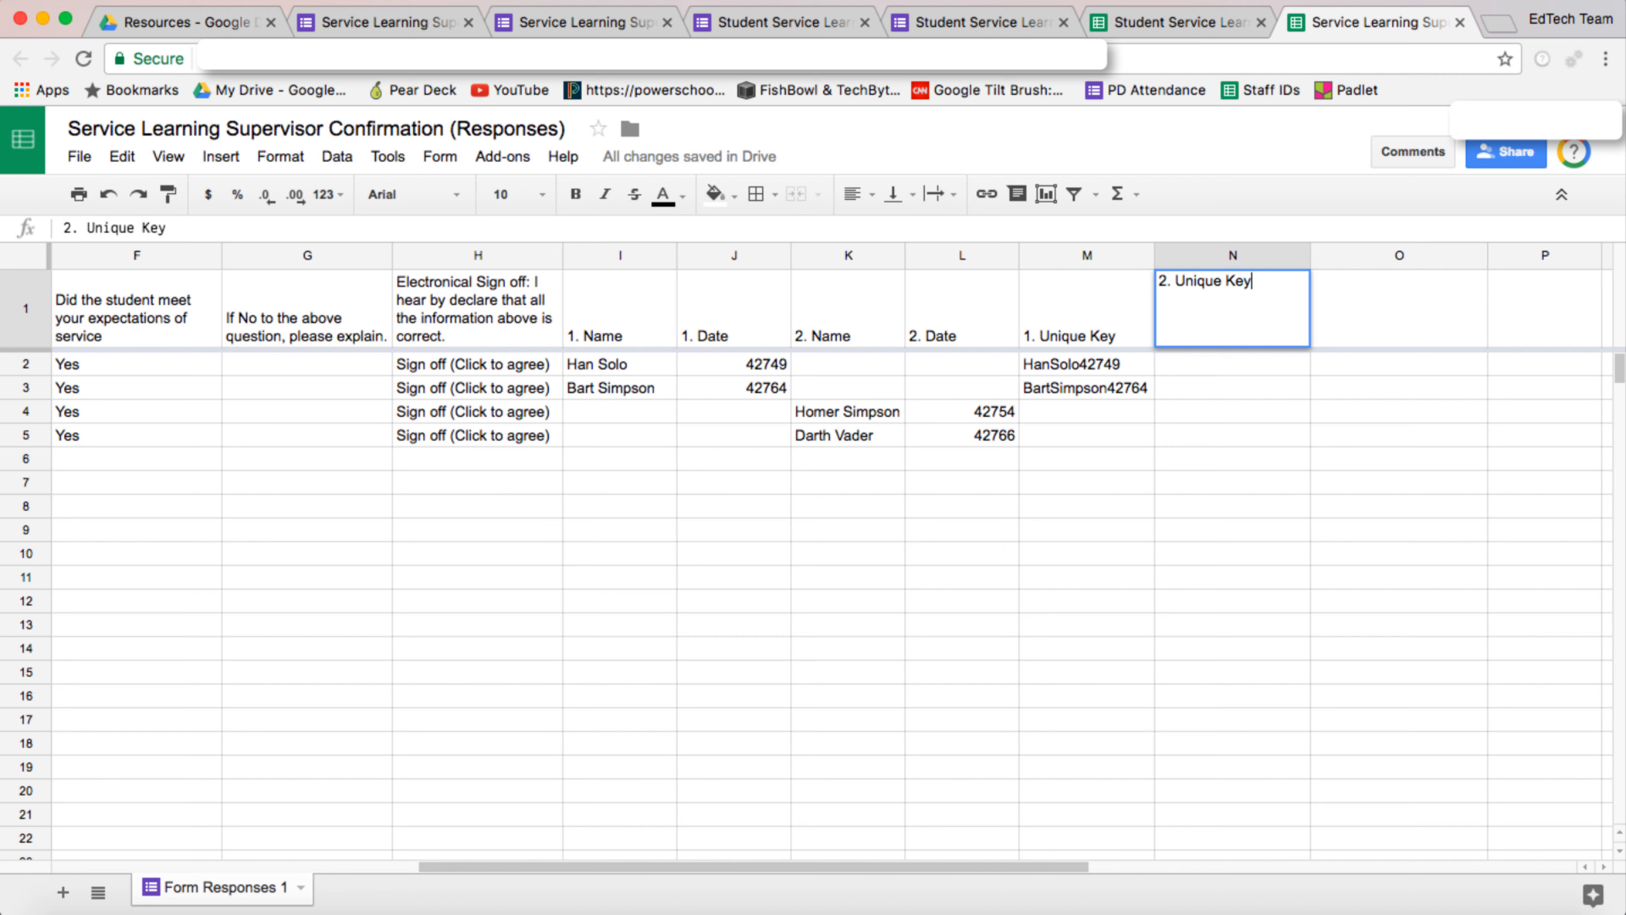
key("Return")
Step: Copy the unchanged formula text from M2 into N2
left_click(1082, 366)
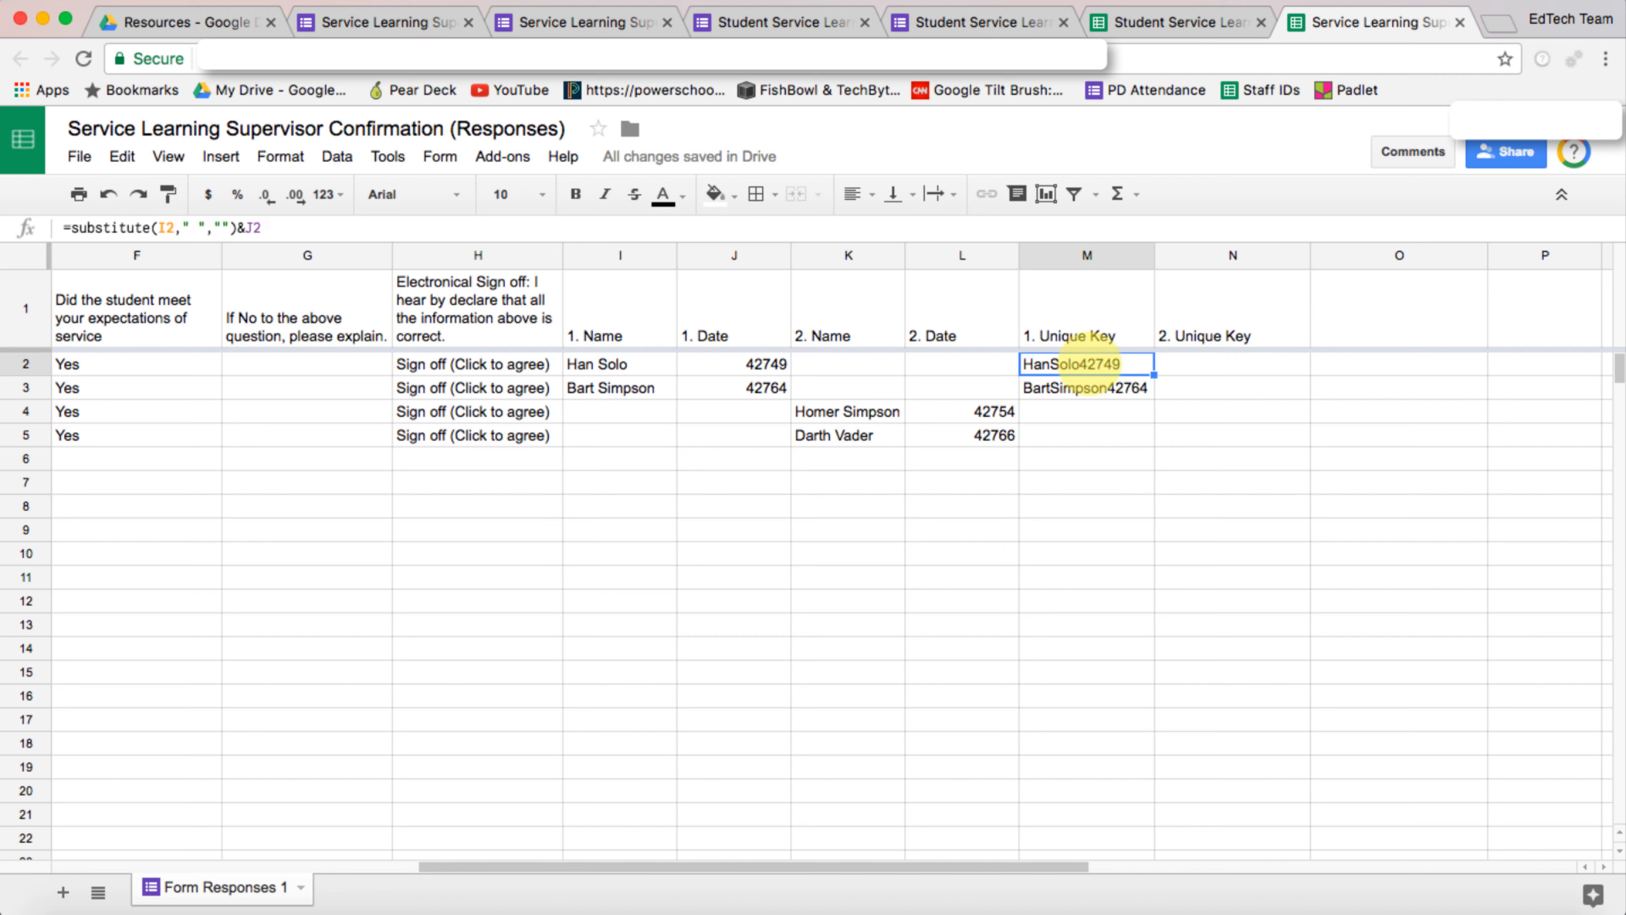
left_click_drag(259, 227, 64, 231)
key("ctrl+c")
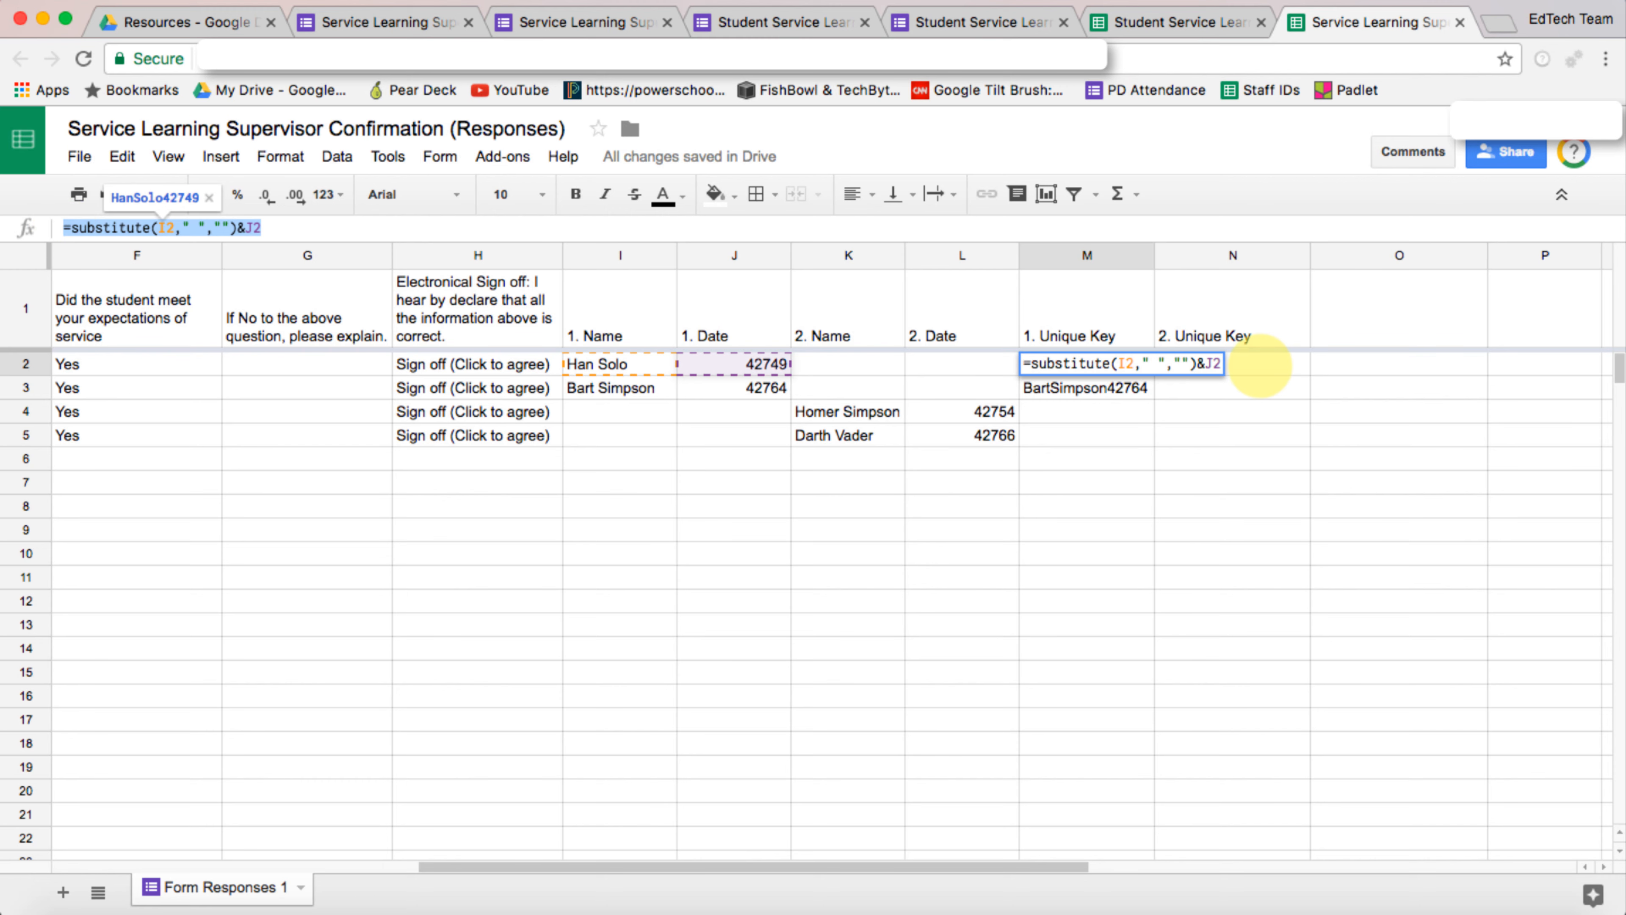
left_click(1258, 365)
key("ctrl+v")
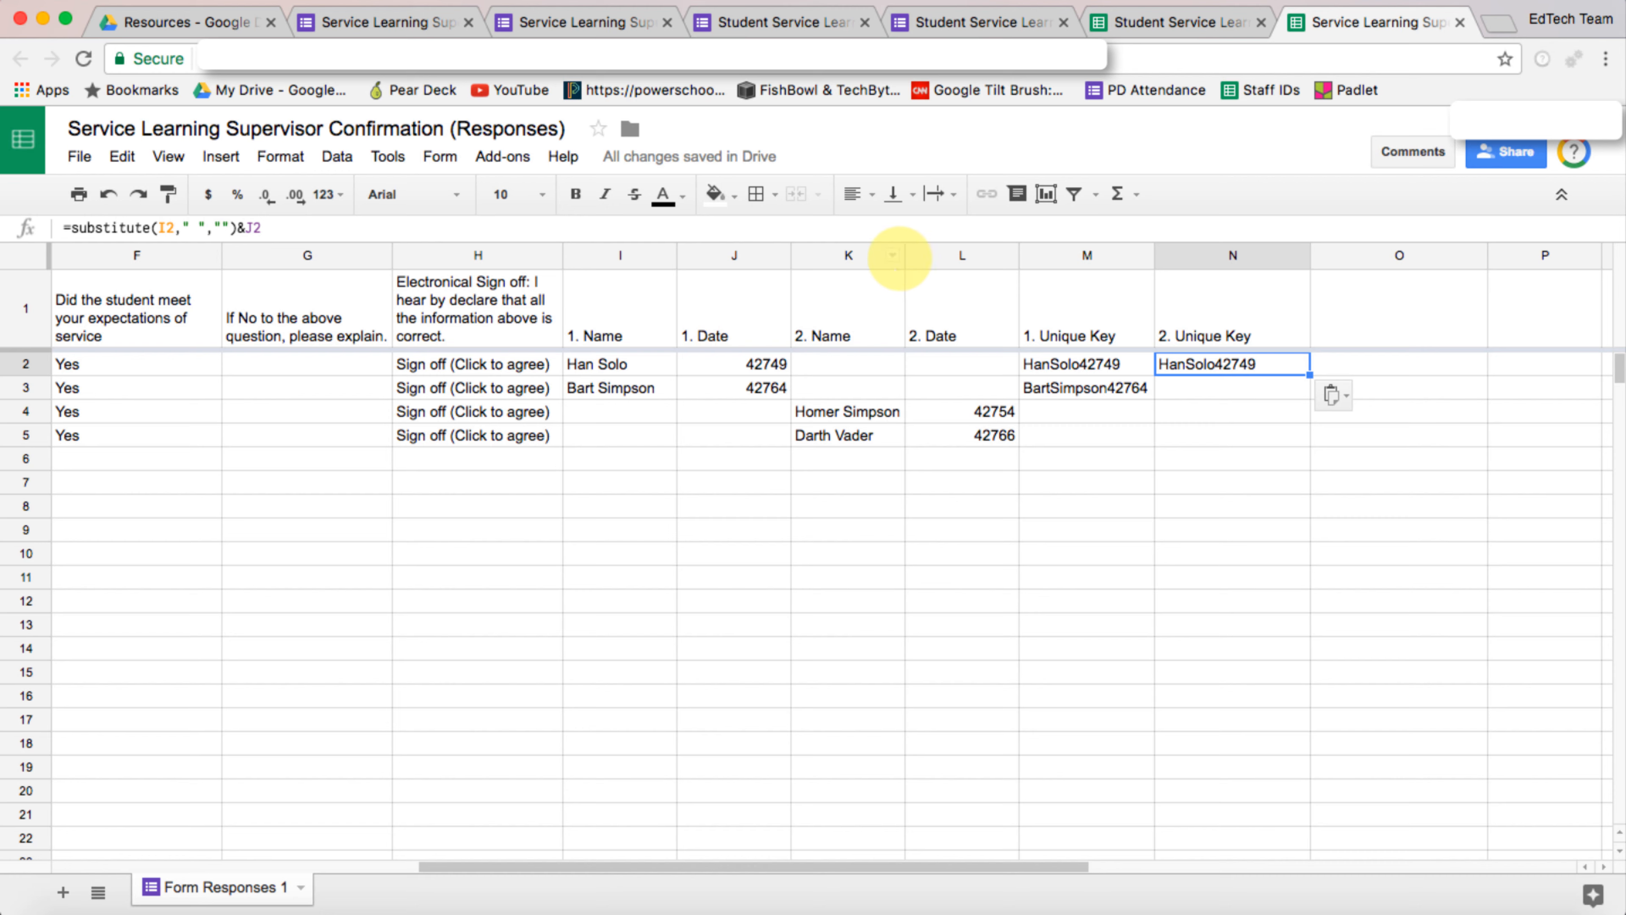
Step: Change the N2 formula to =substitute(K2," ","")&L2 and fill it down through N5
left_click(167, 228)
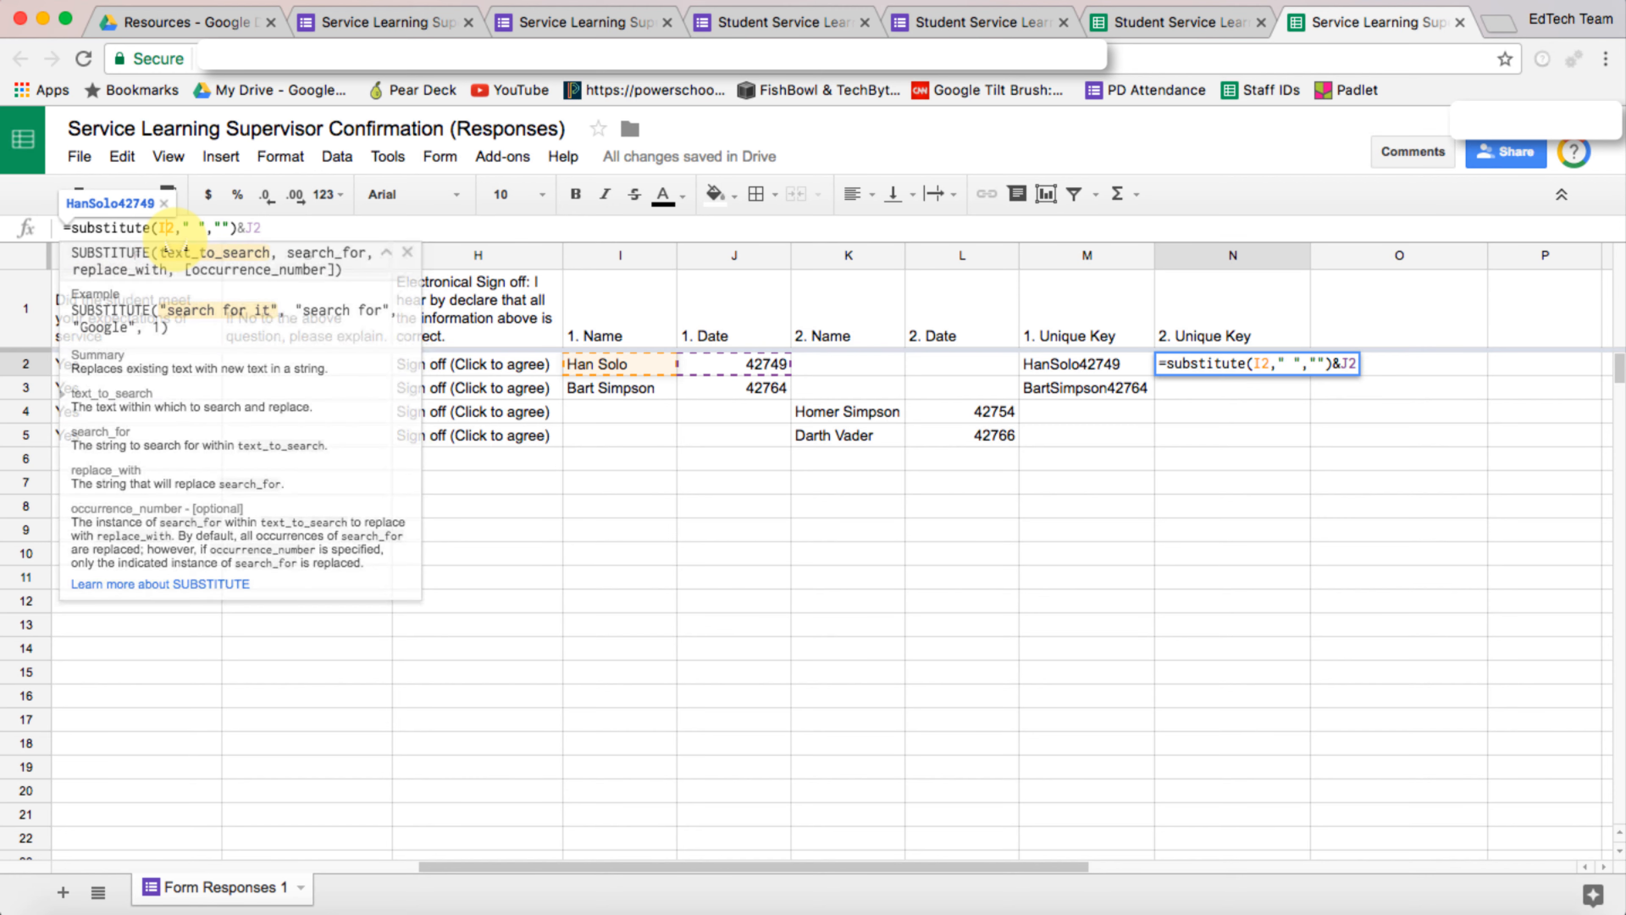
key("BackSpace")
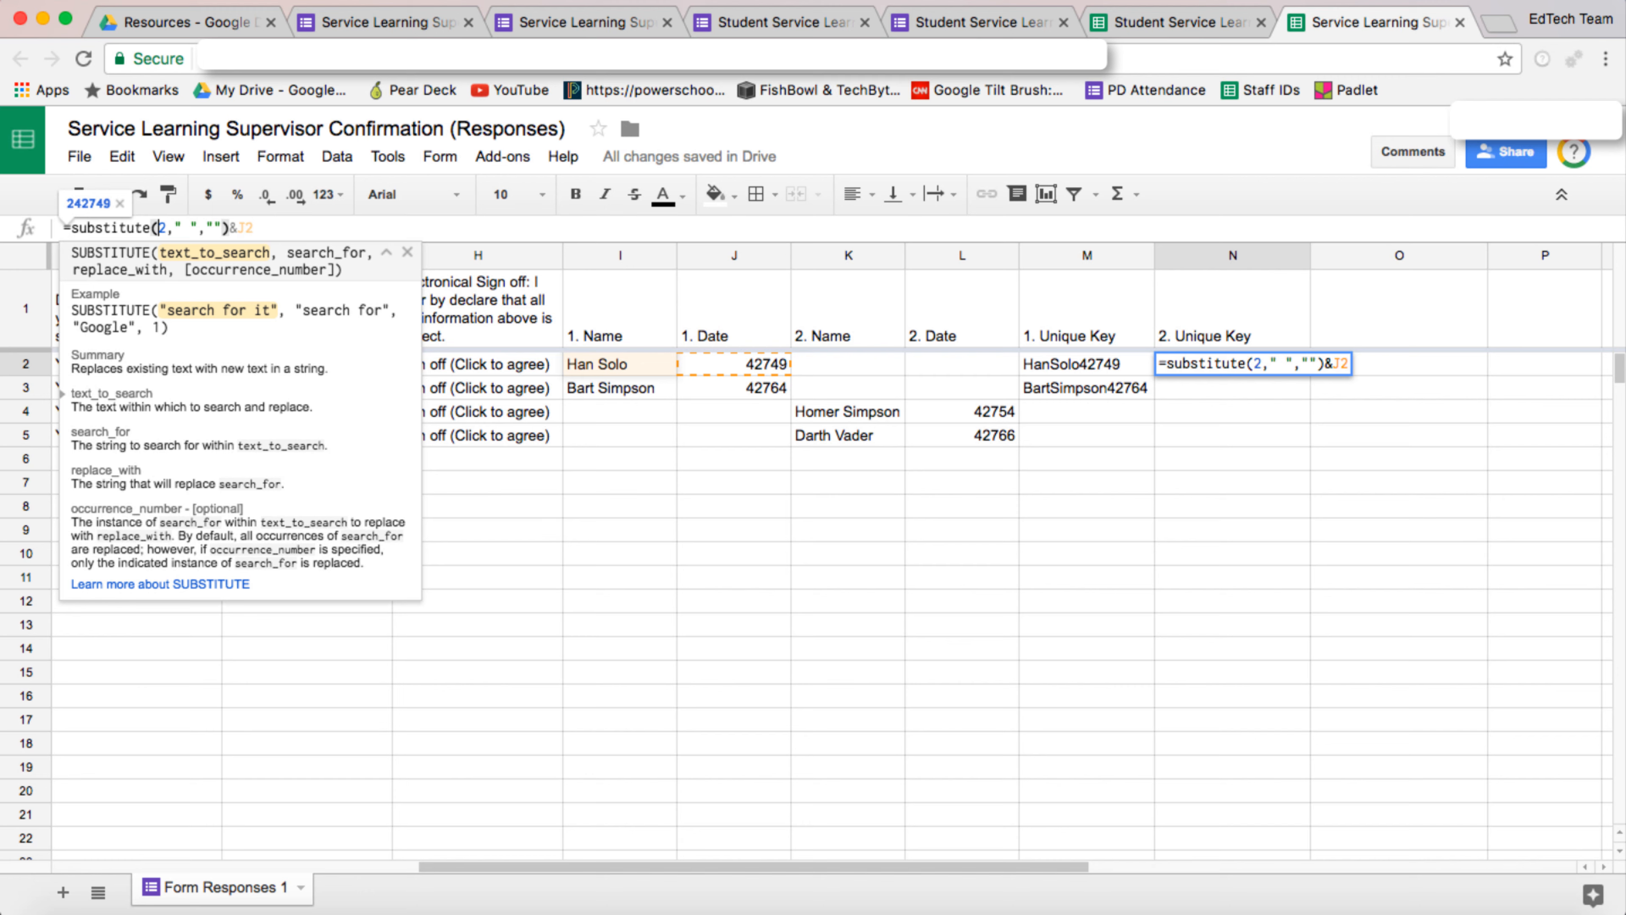
type("K")
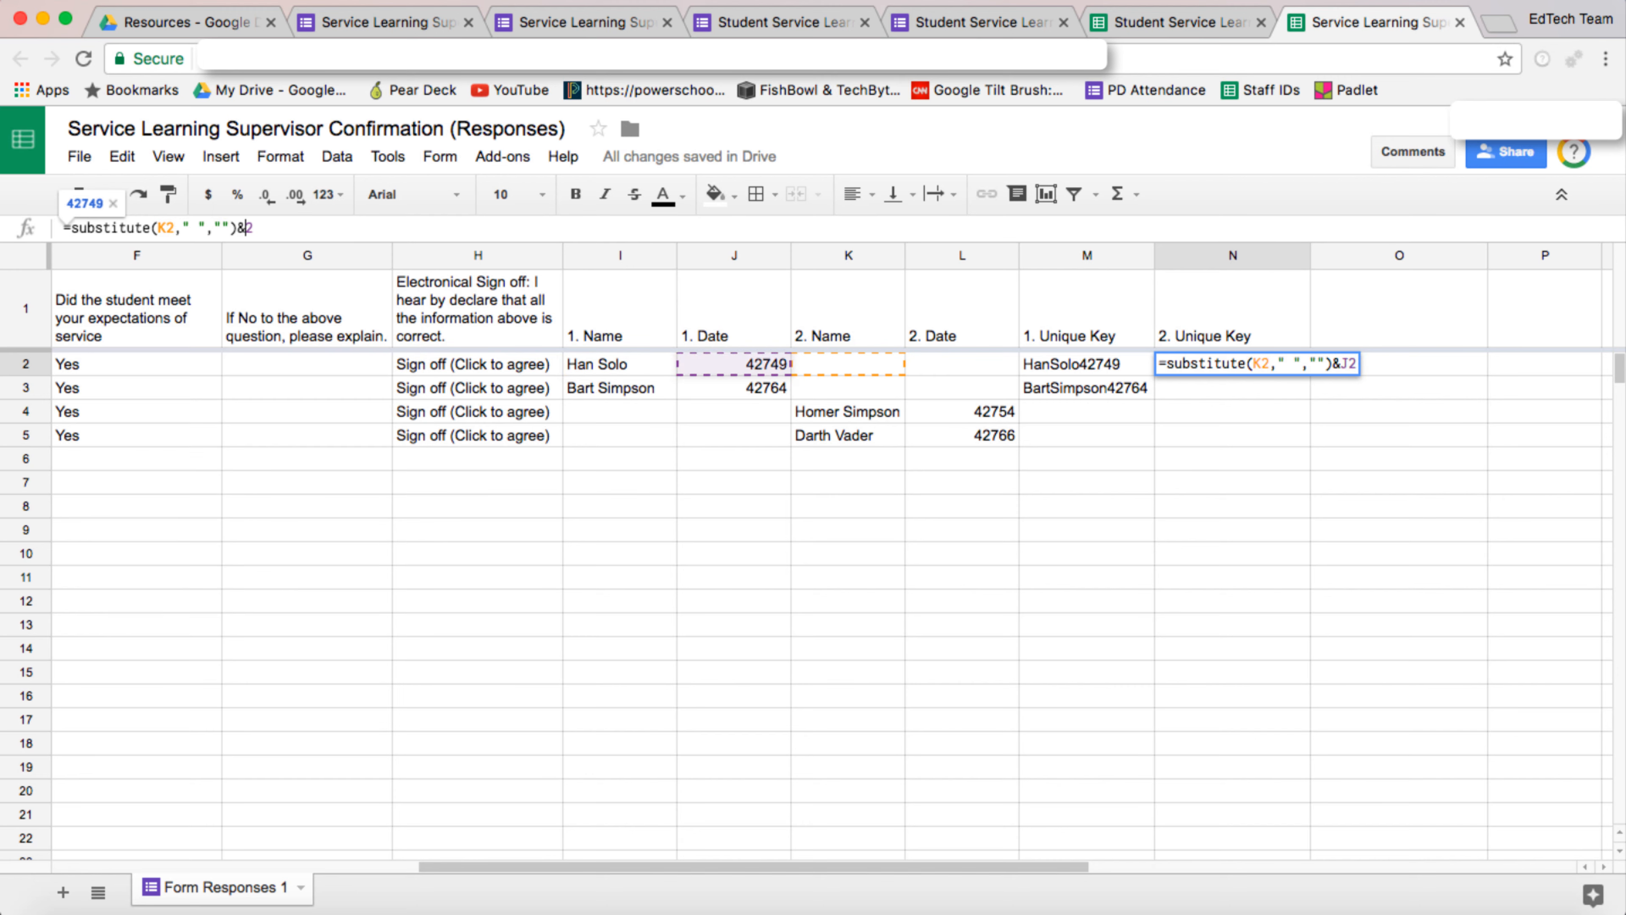
key("Return")
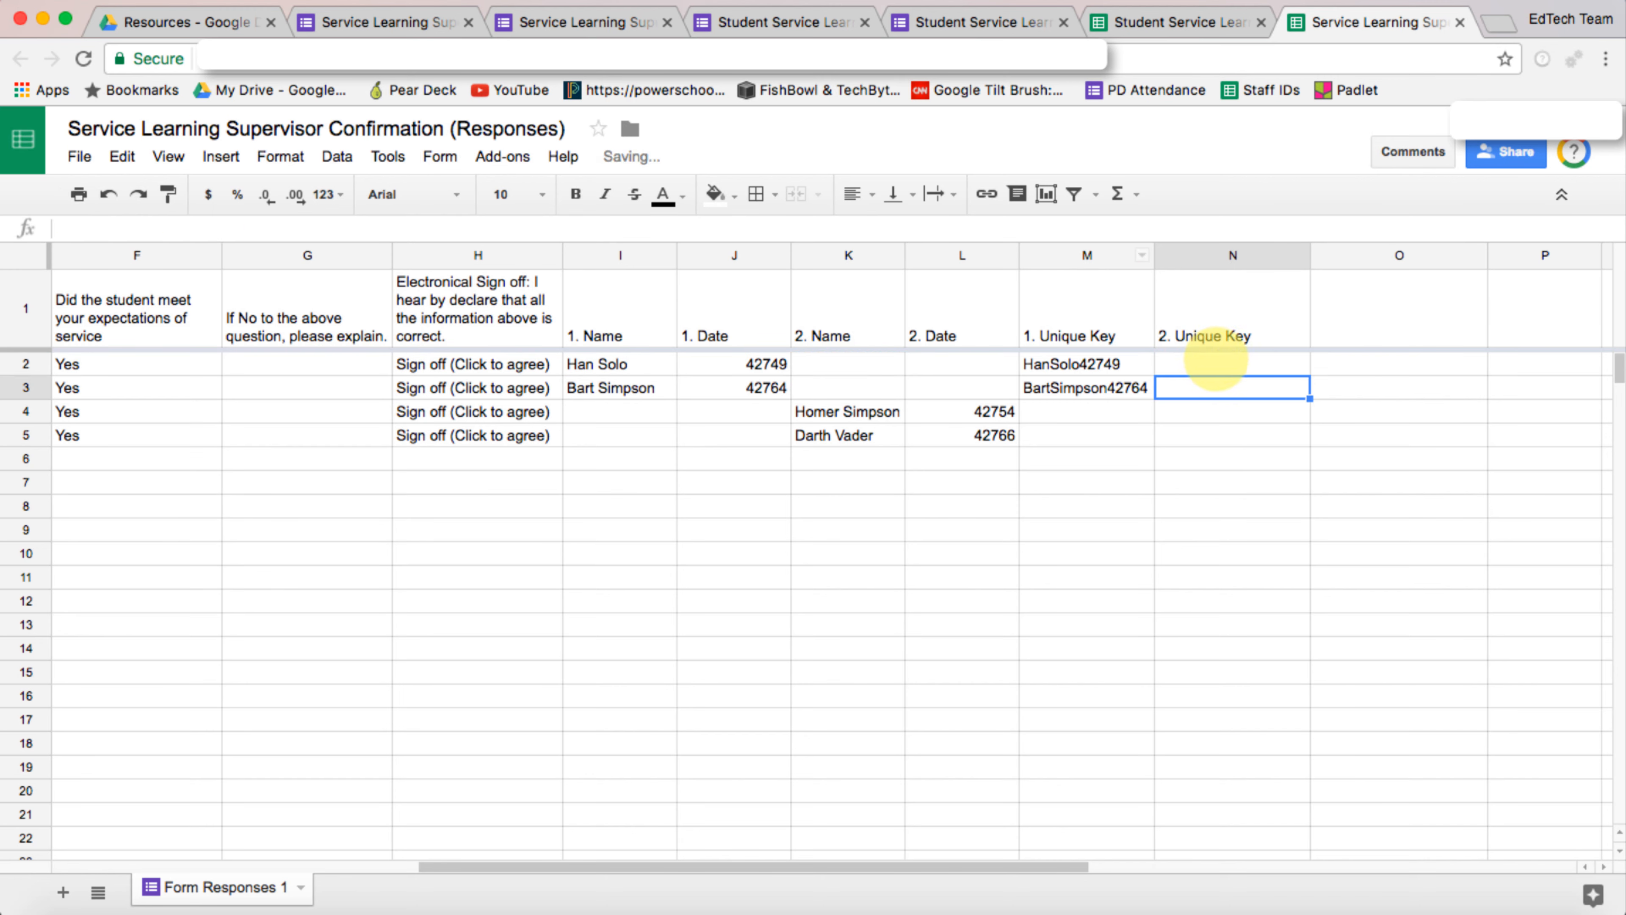
left_click(1248, 364)
left_click_drag(1310, 374, 1310, 444)
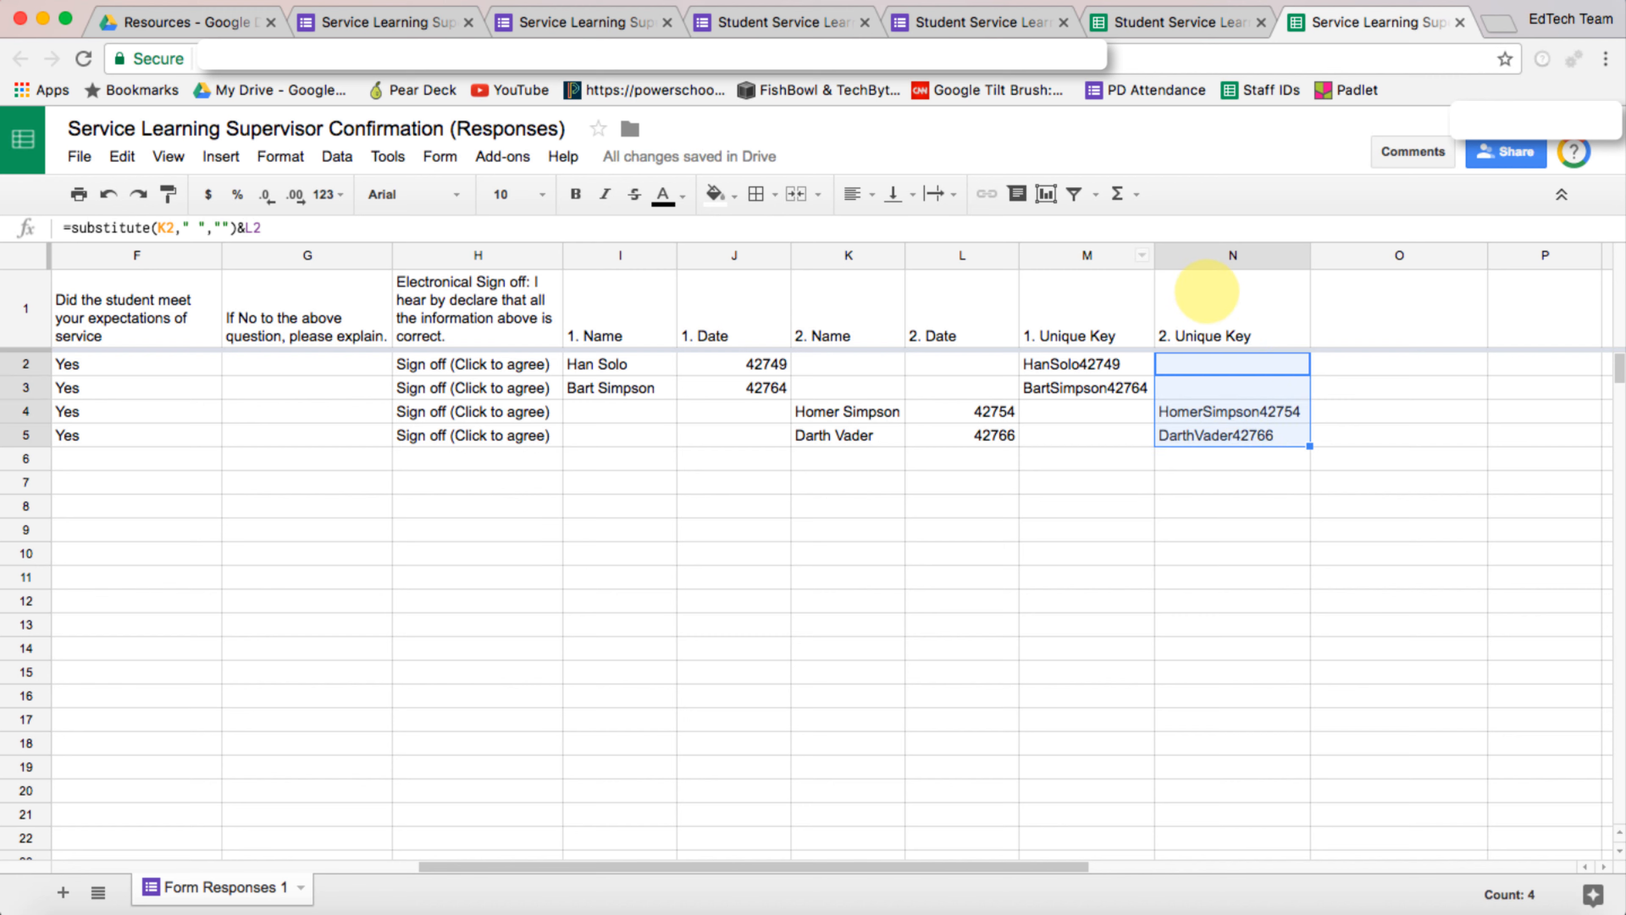
Step: Add the header "Unique Key" in O1 for the combined key column
left_click(1392, 315)
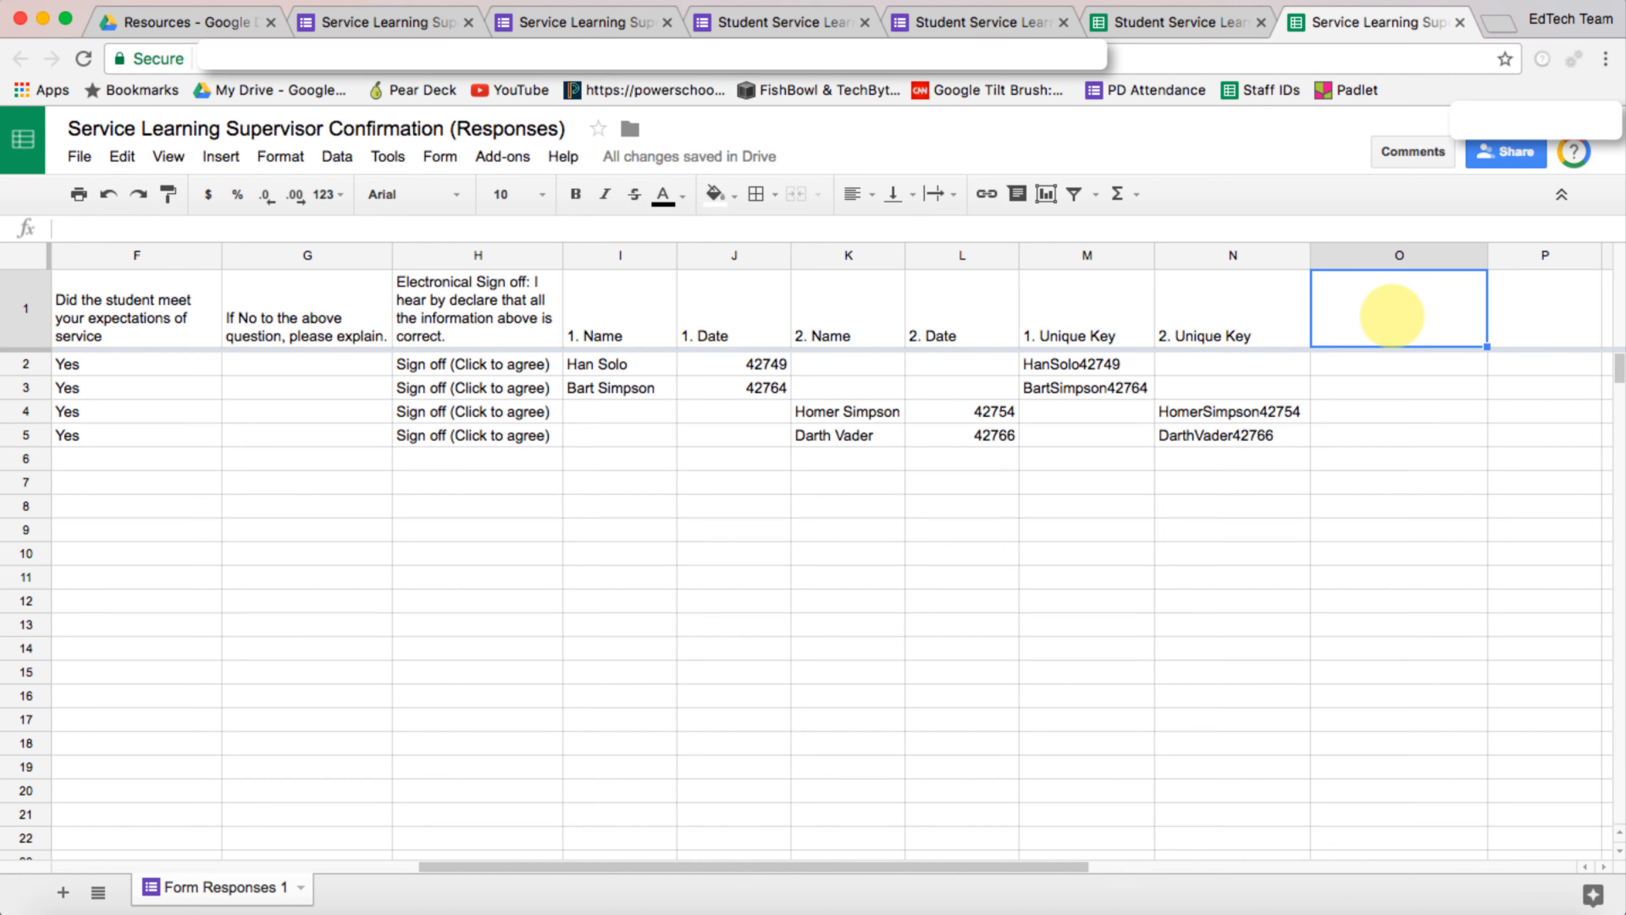
type("Unique Key")
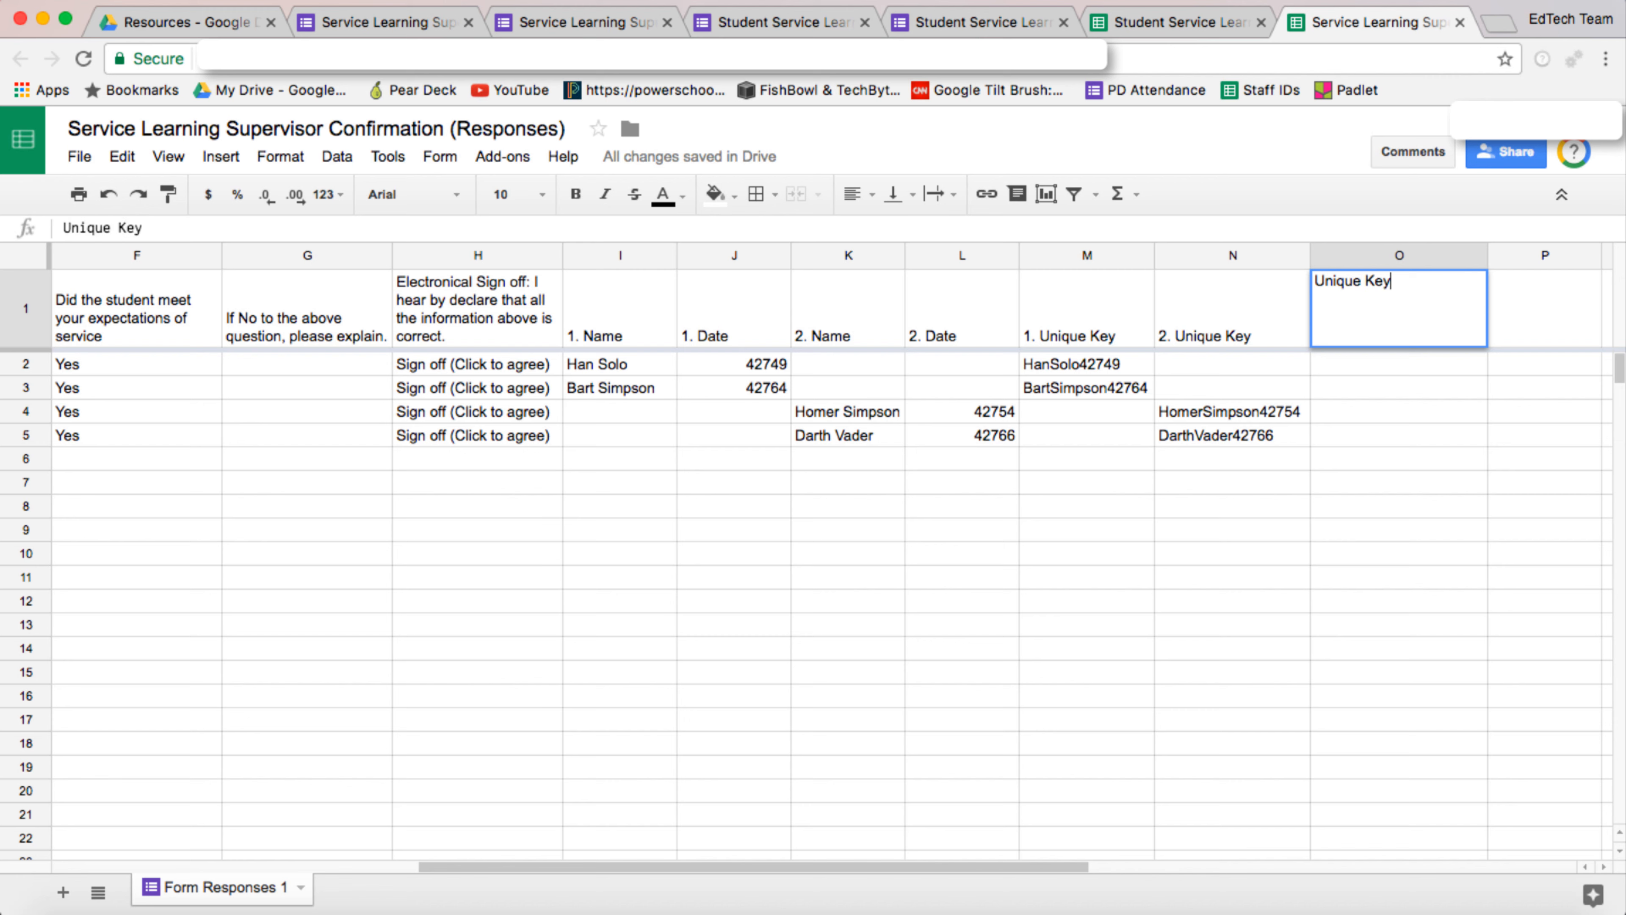
key("Return")
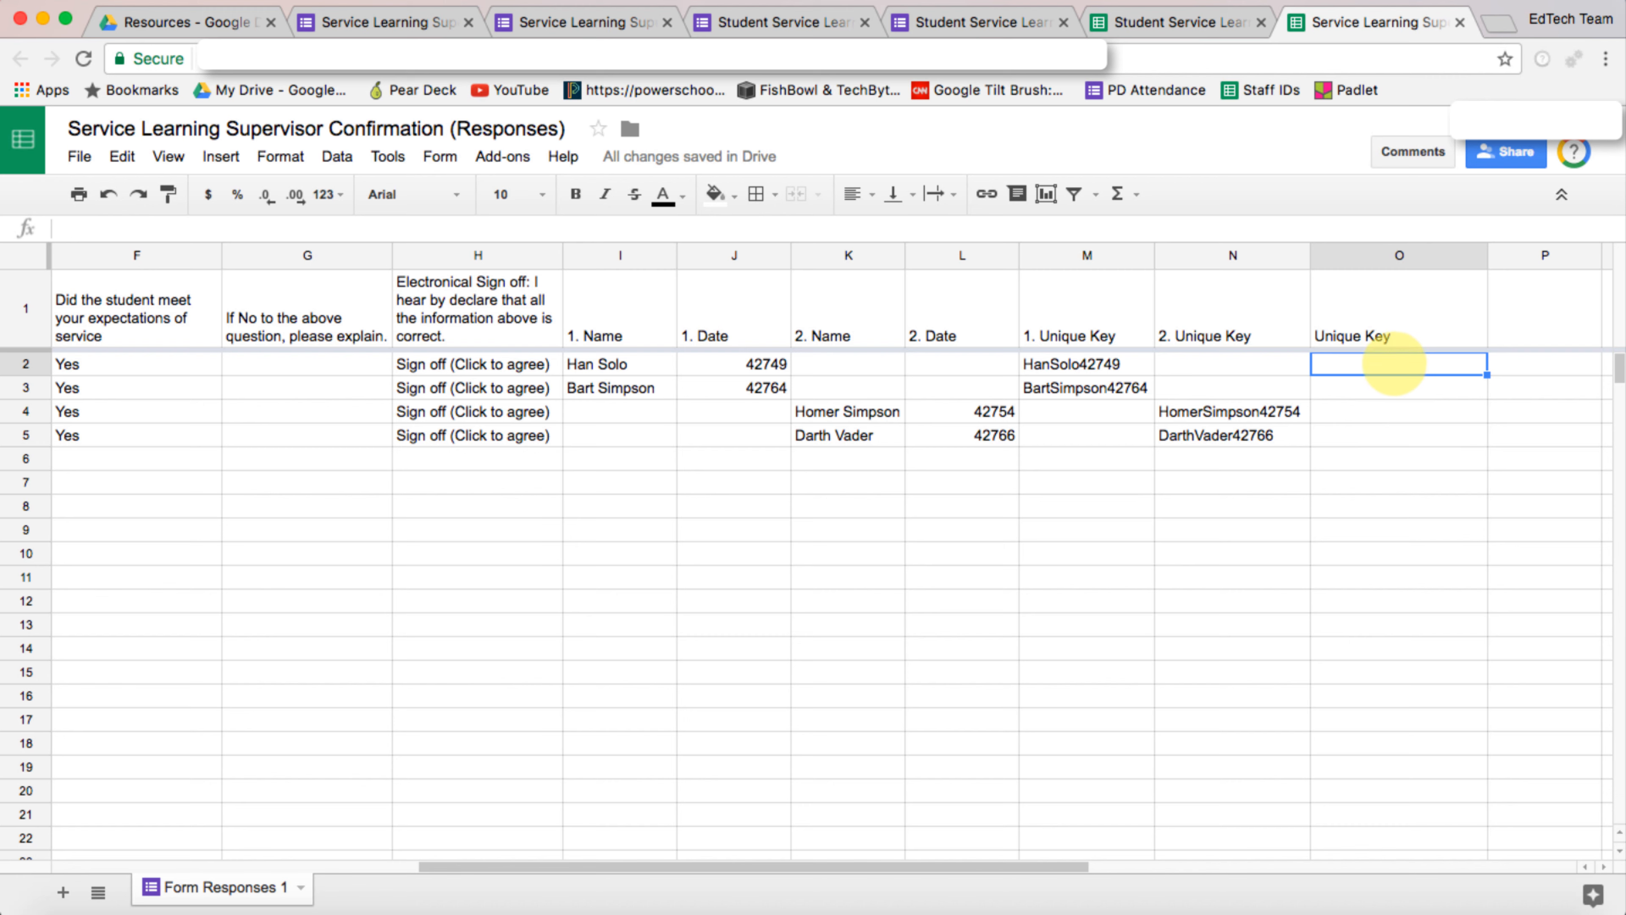
Step: Combine the two partial key columns in O2 with the formula =M2&N2
type("=")
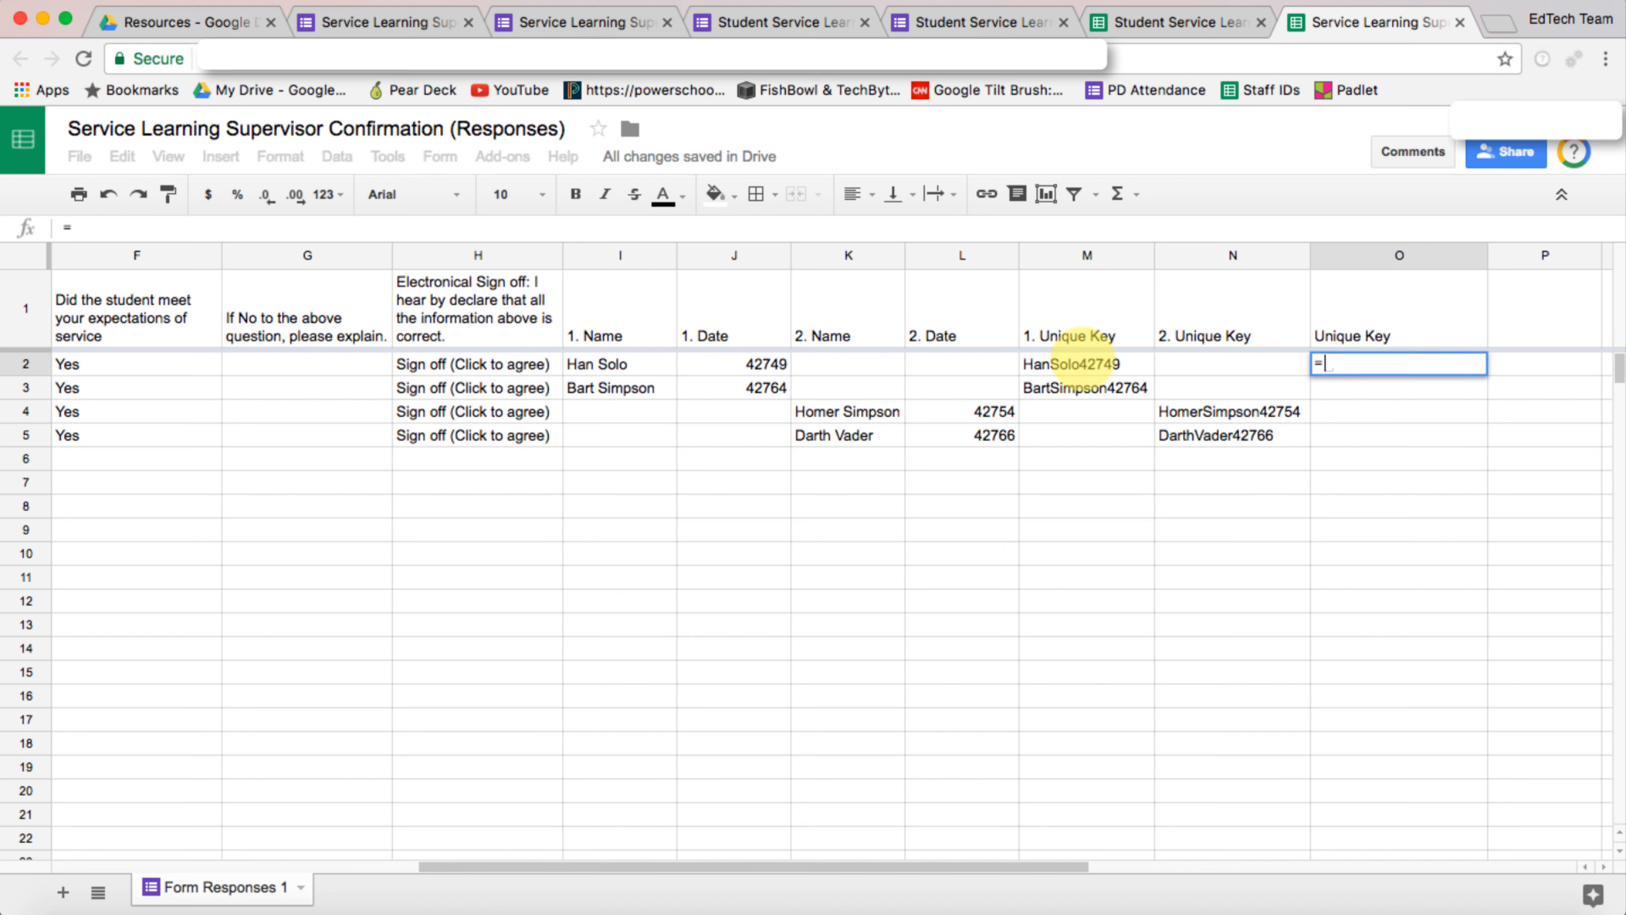
left_click(1088, 362)
type("&")
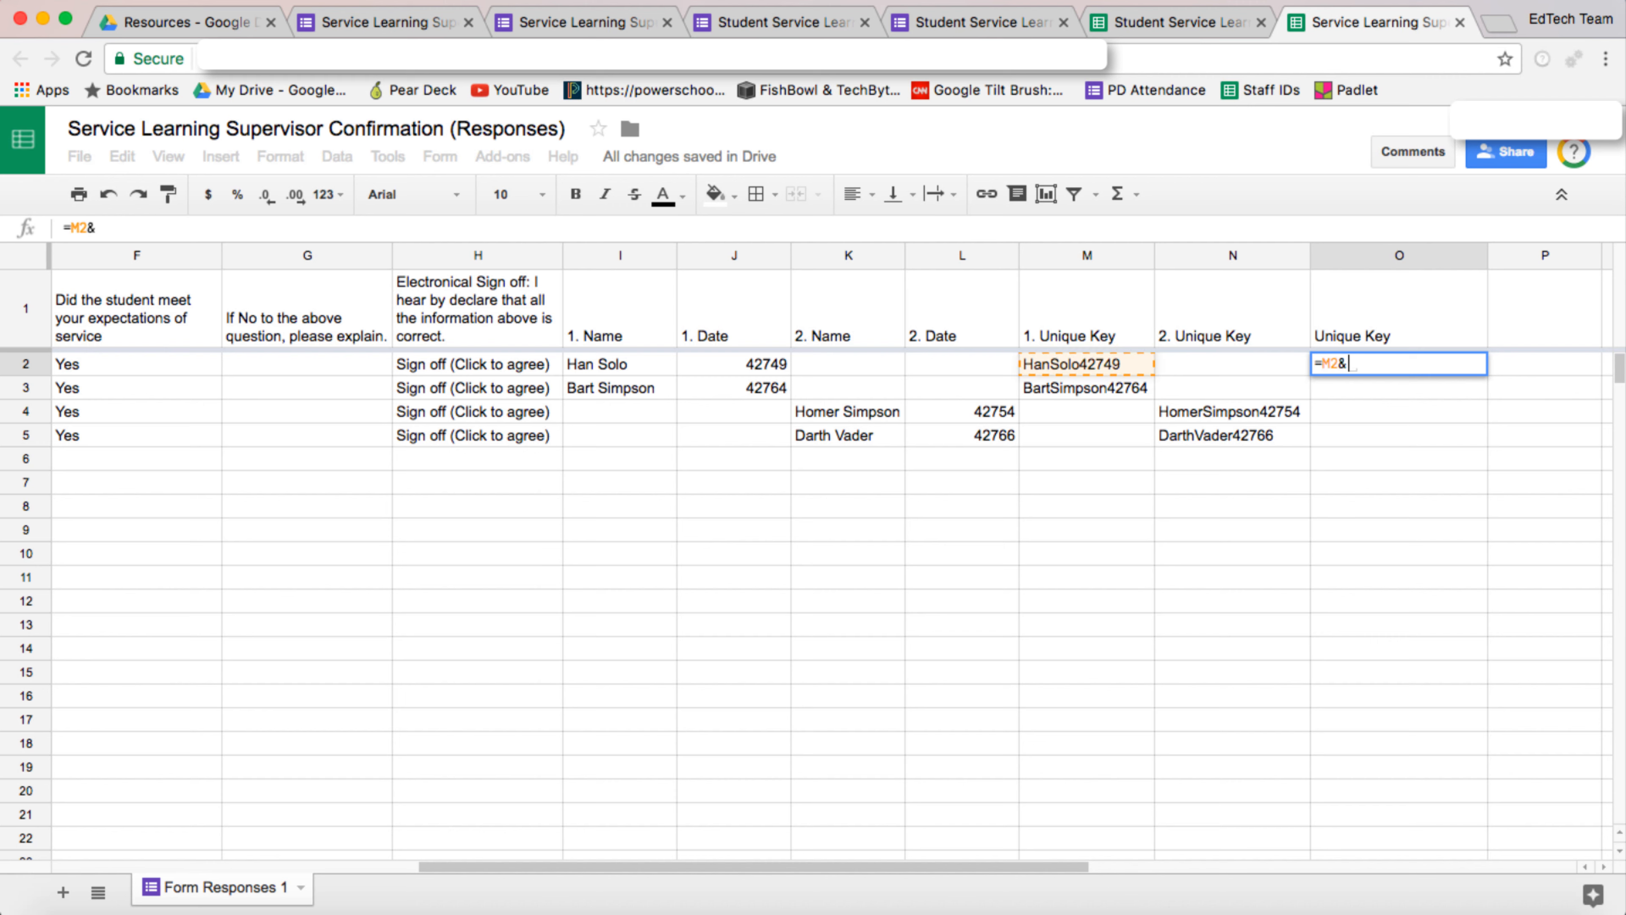
left_click(1229, 363)
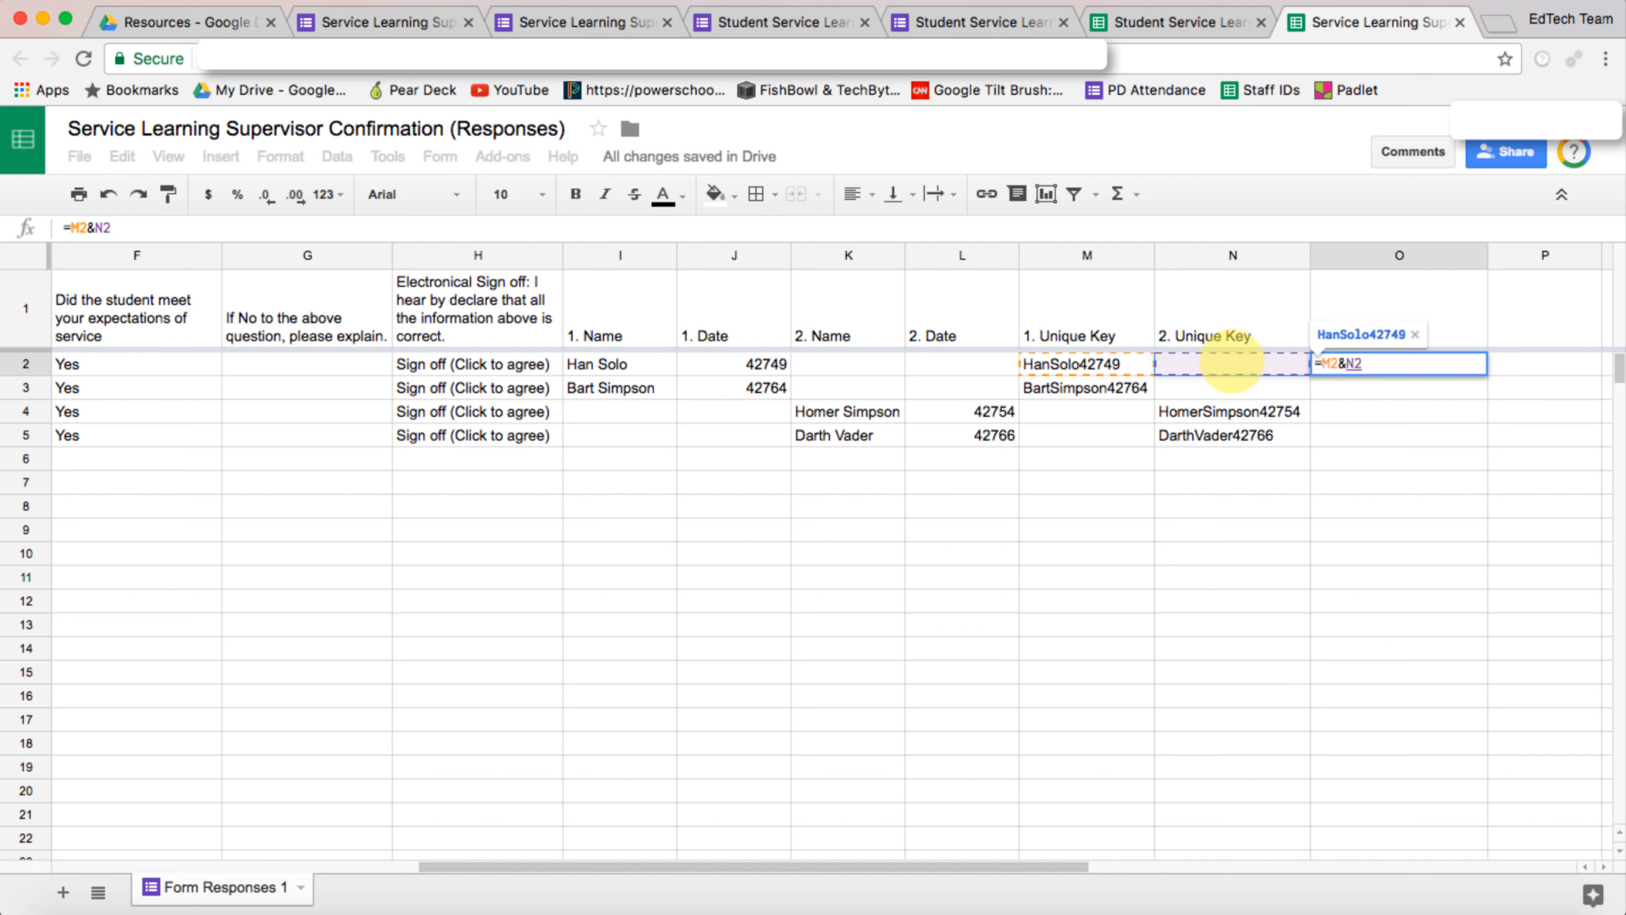
key("Return")
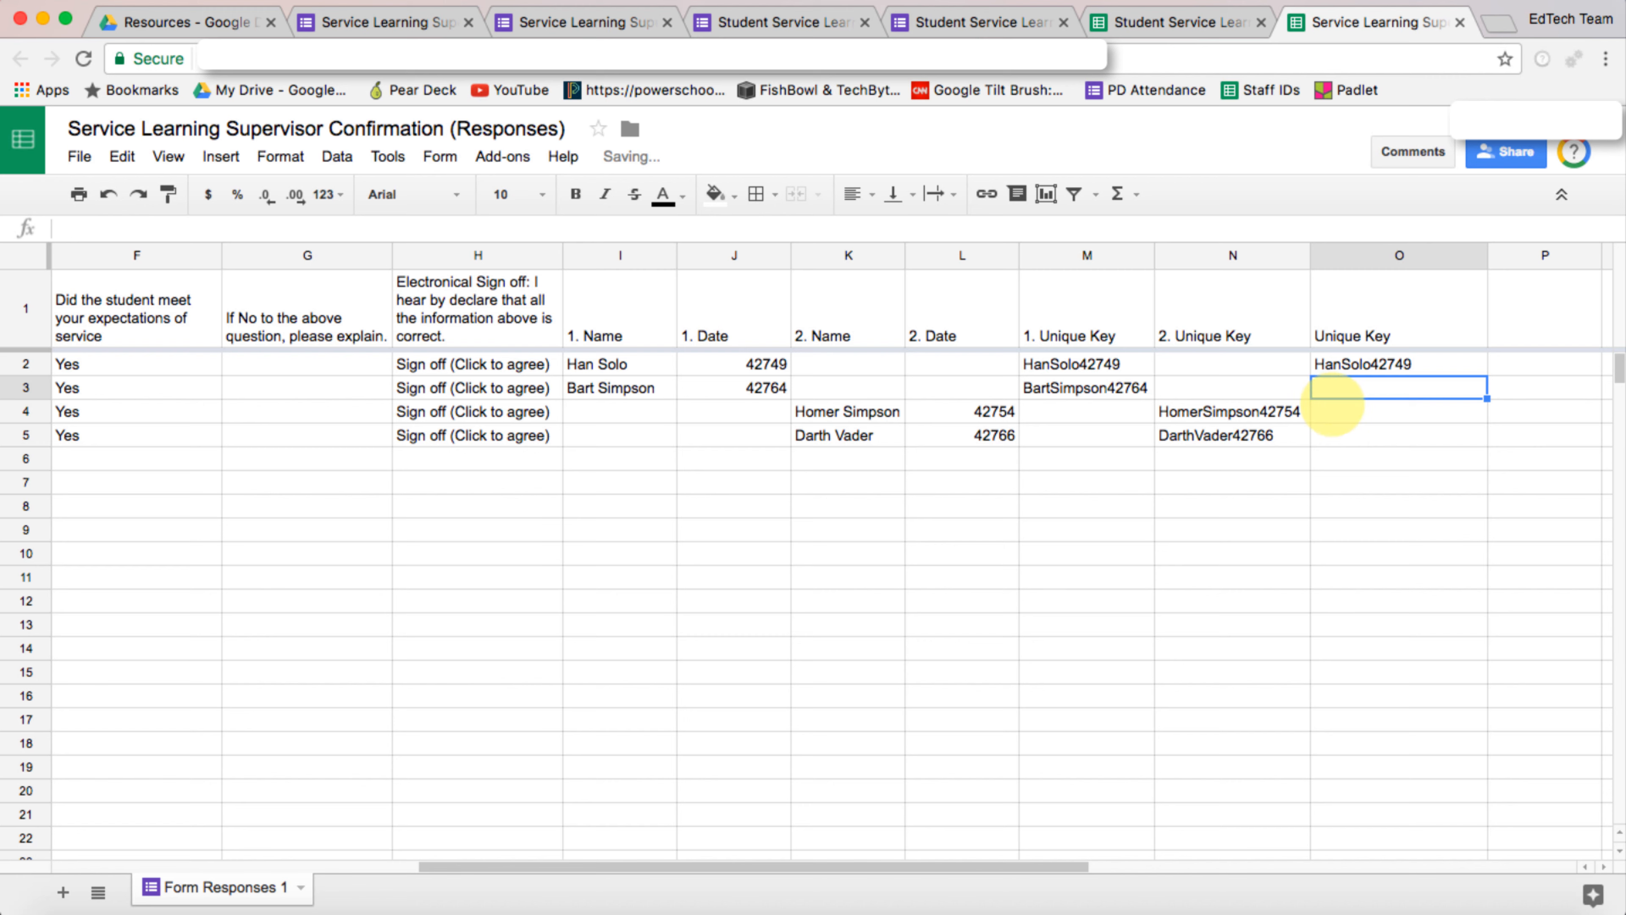
Step: Fill the O2 formula down through O5 and check the formulas in the blank cells M4 and M5
left_click(1437, 362)
left_click_drag(1487, 374, 1481, 430)
left_click(1082, 413)
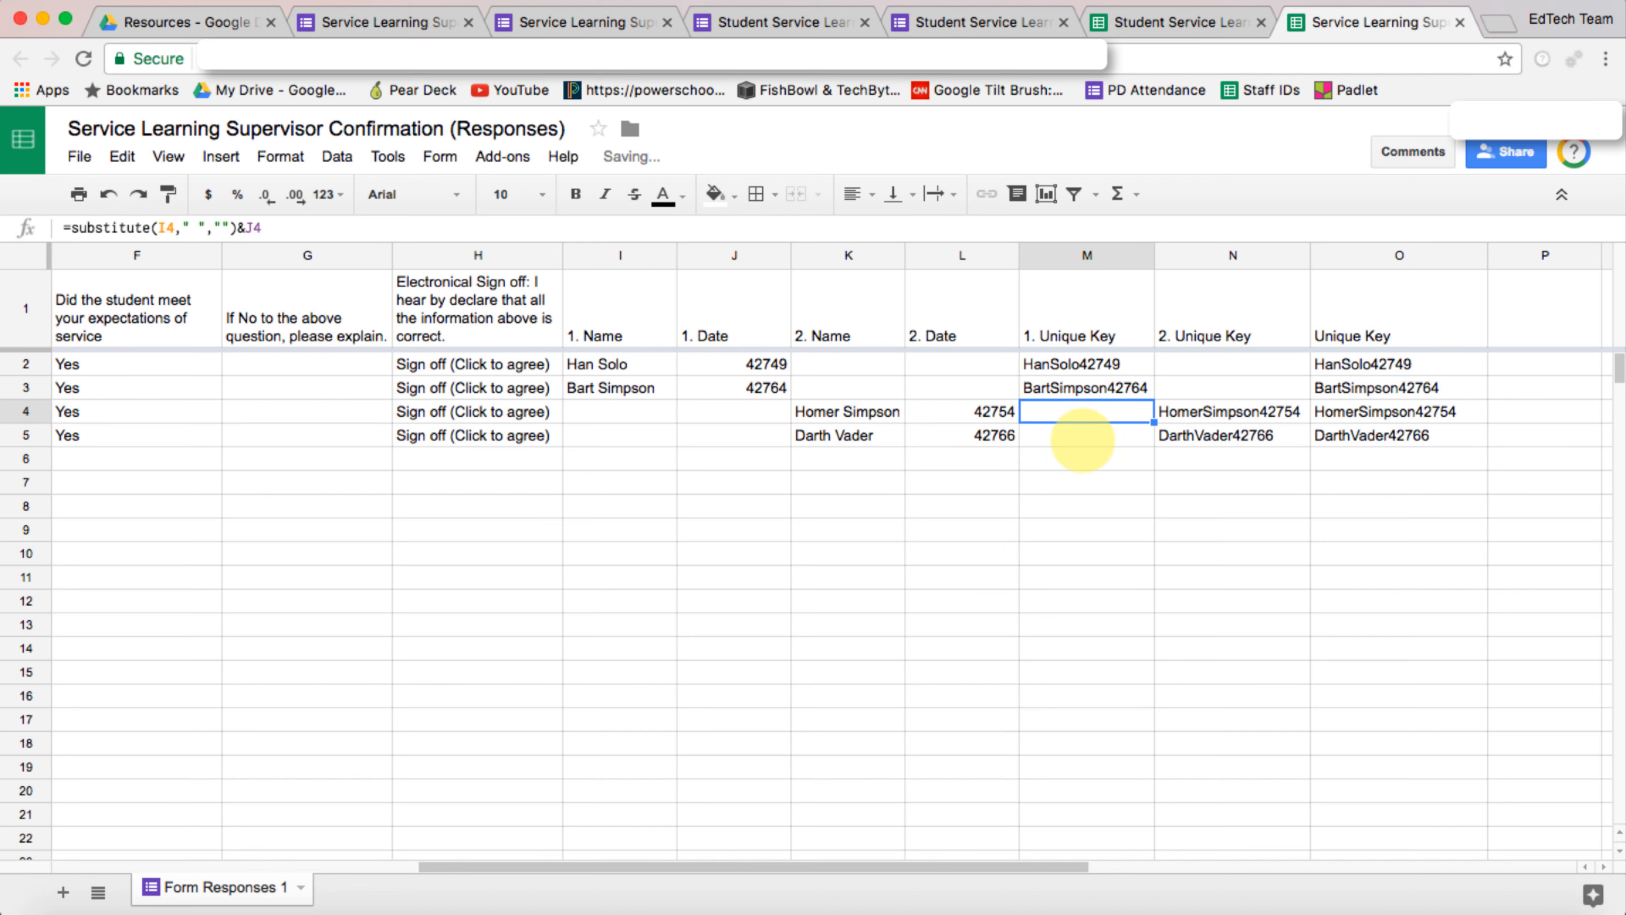
left_click(1082, 438)
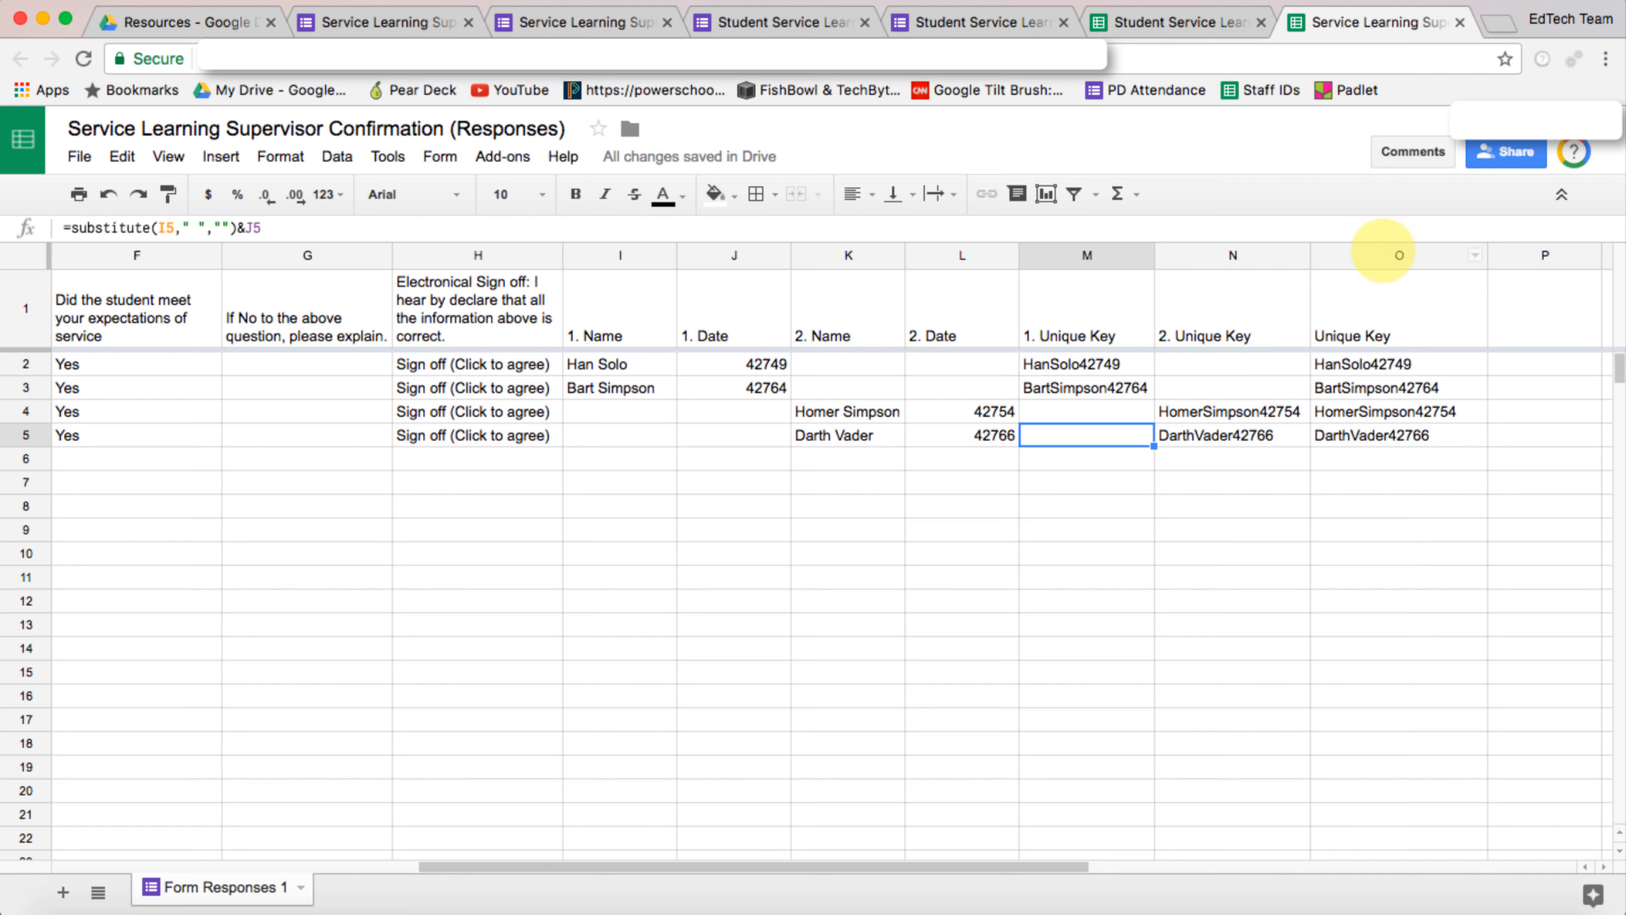
left_click(1383, 253)
left_click(1381, 511)
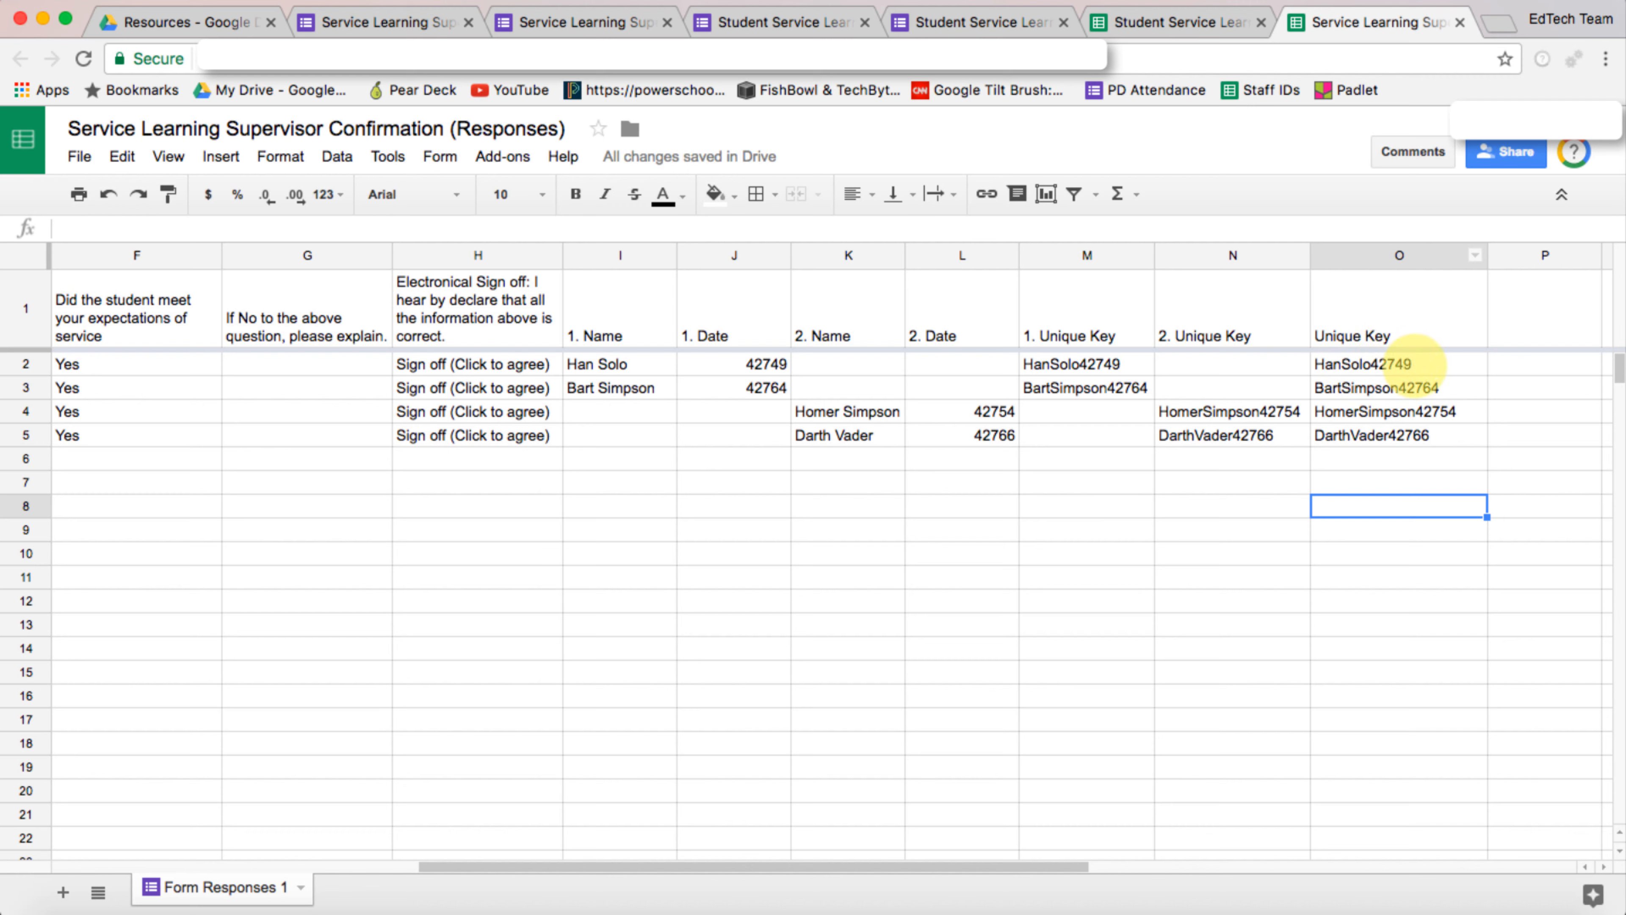
Step: Compare the unique key in O2 with the one in O2 of the Student Service Learning (Responses) spreadsheet
left_click(1434, 363)
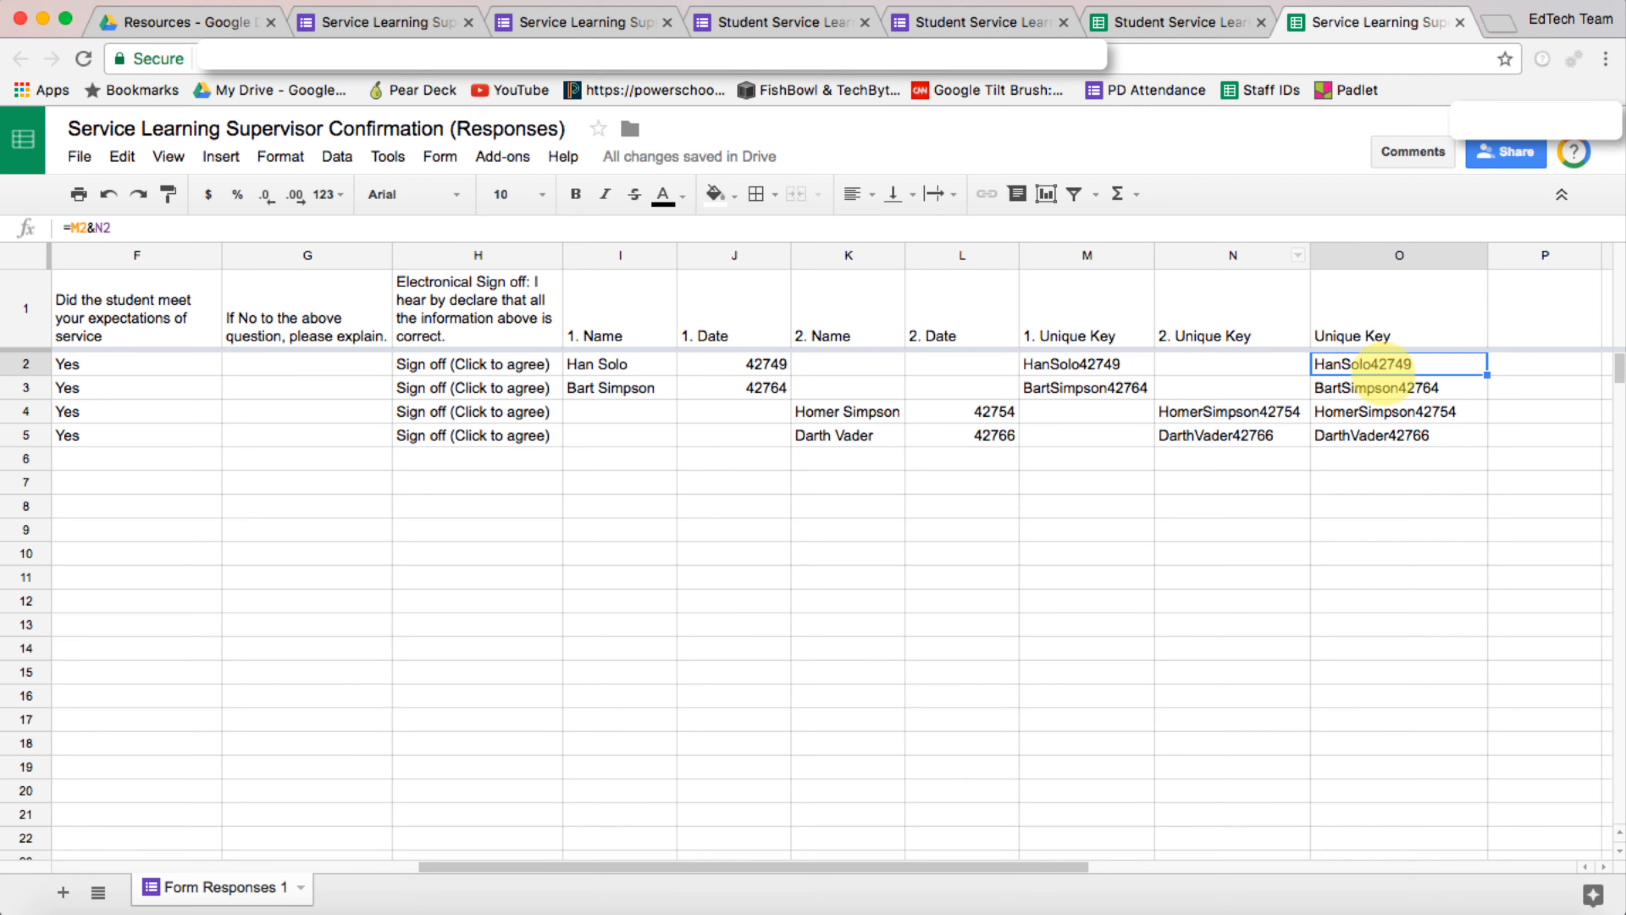
left_click(1181, 22)
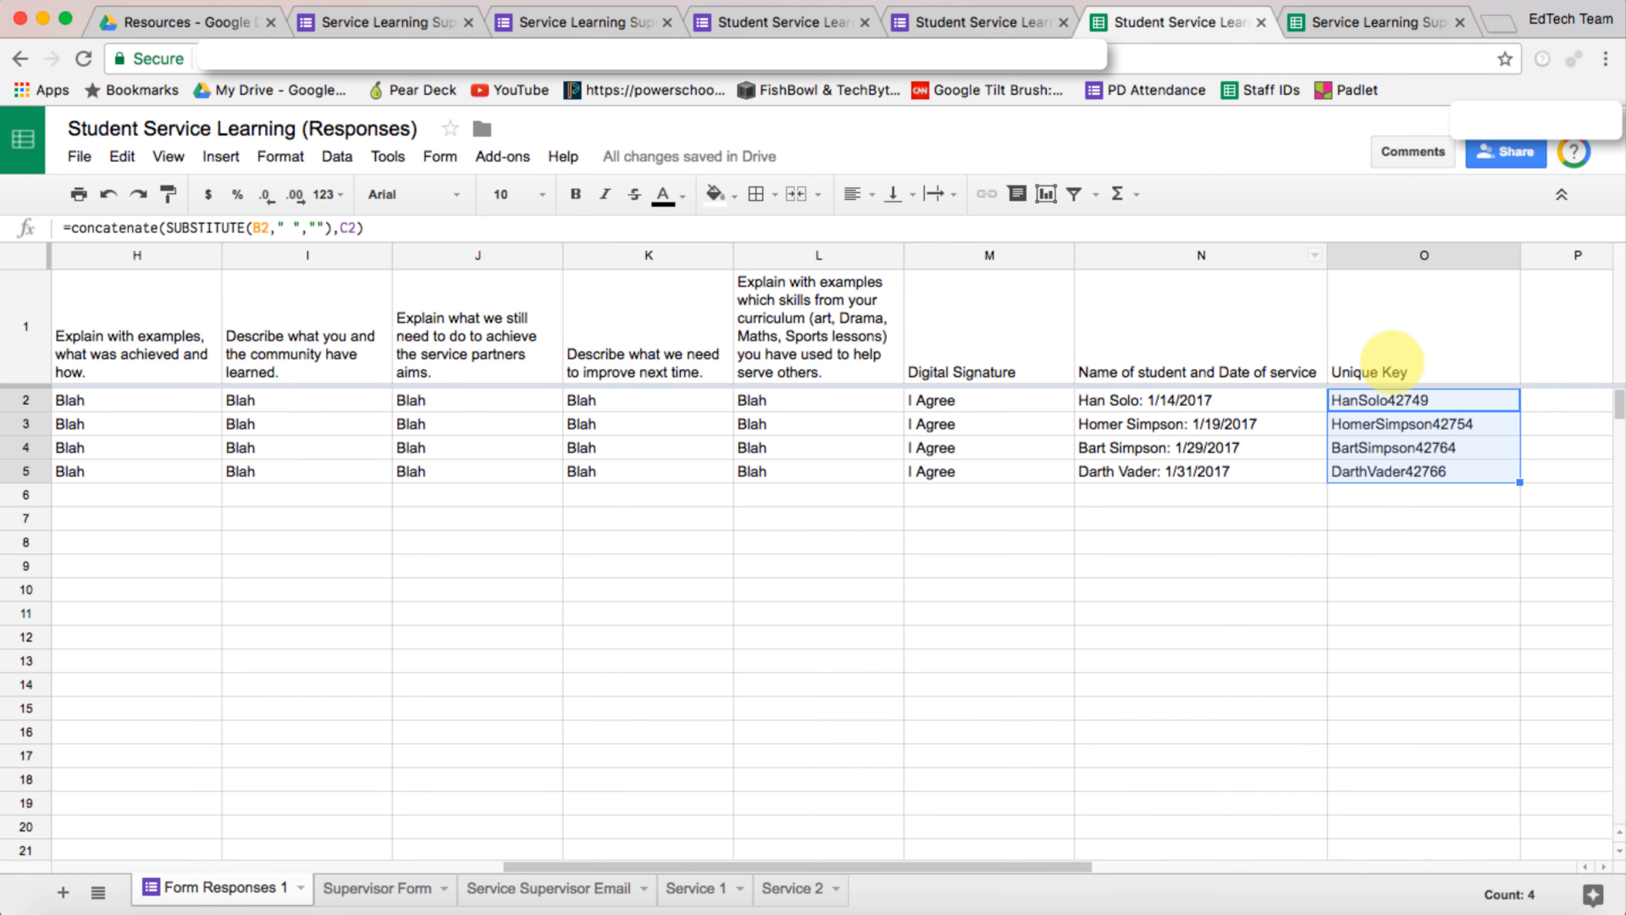
left_click(1427, 402)
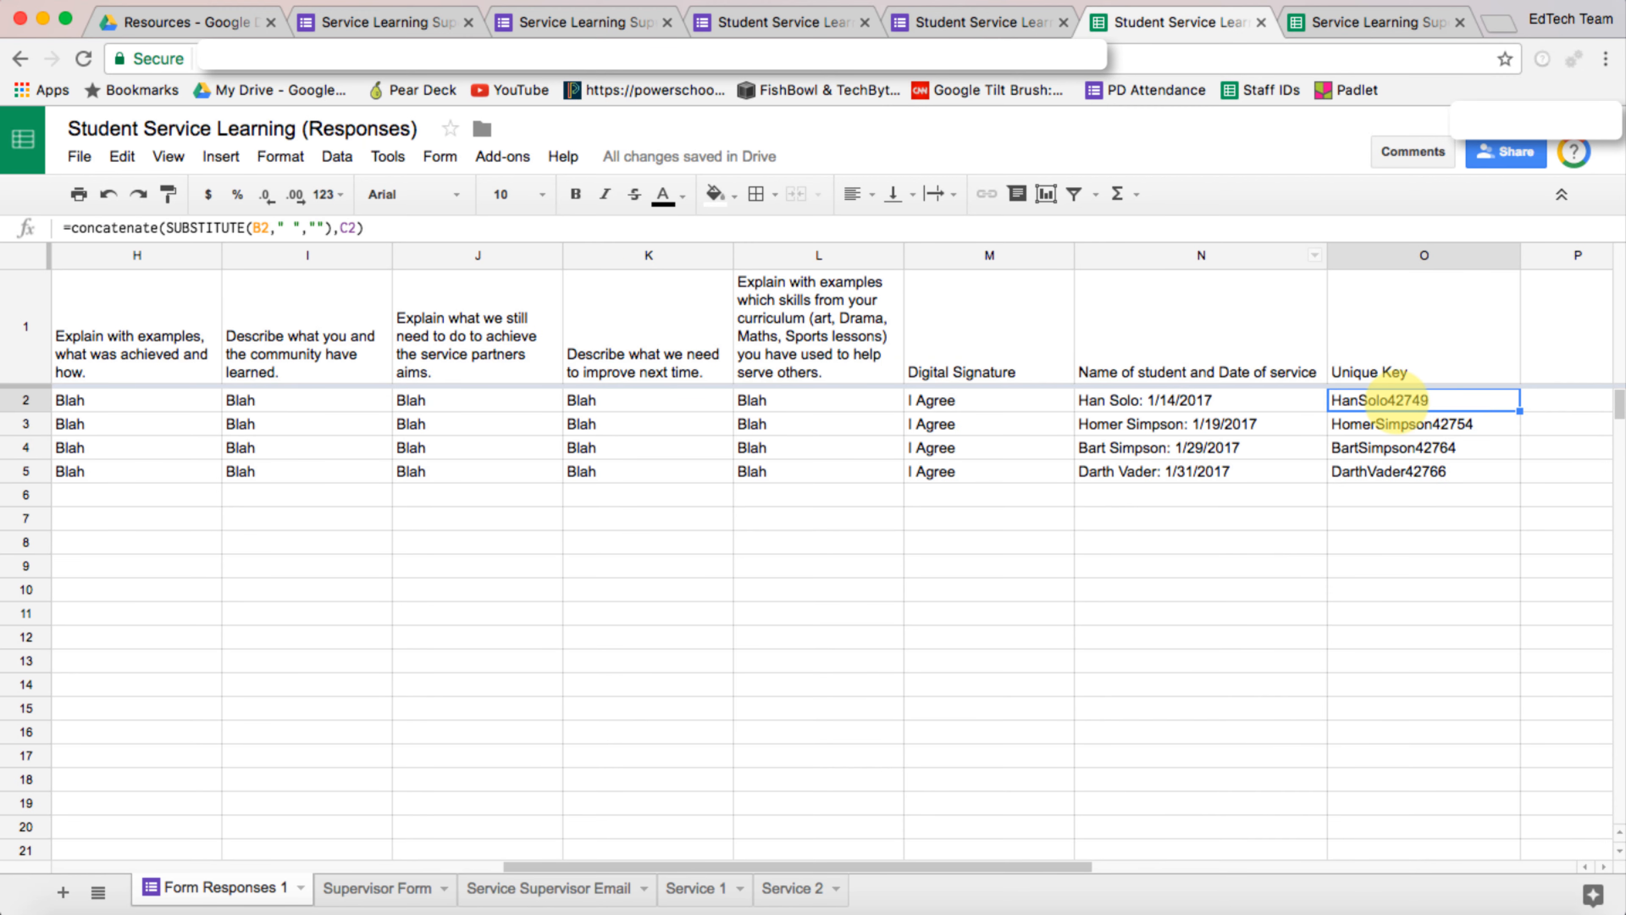